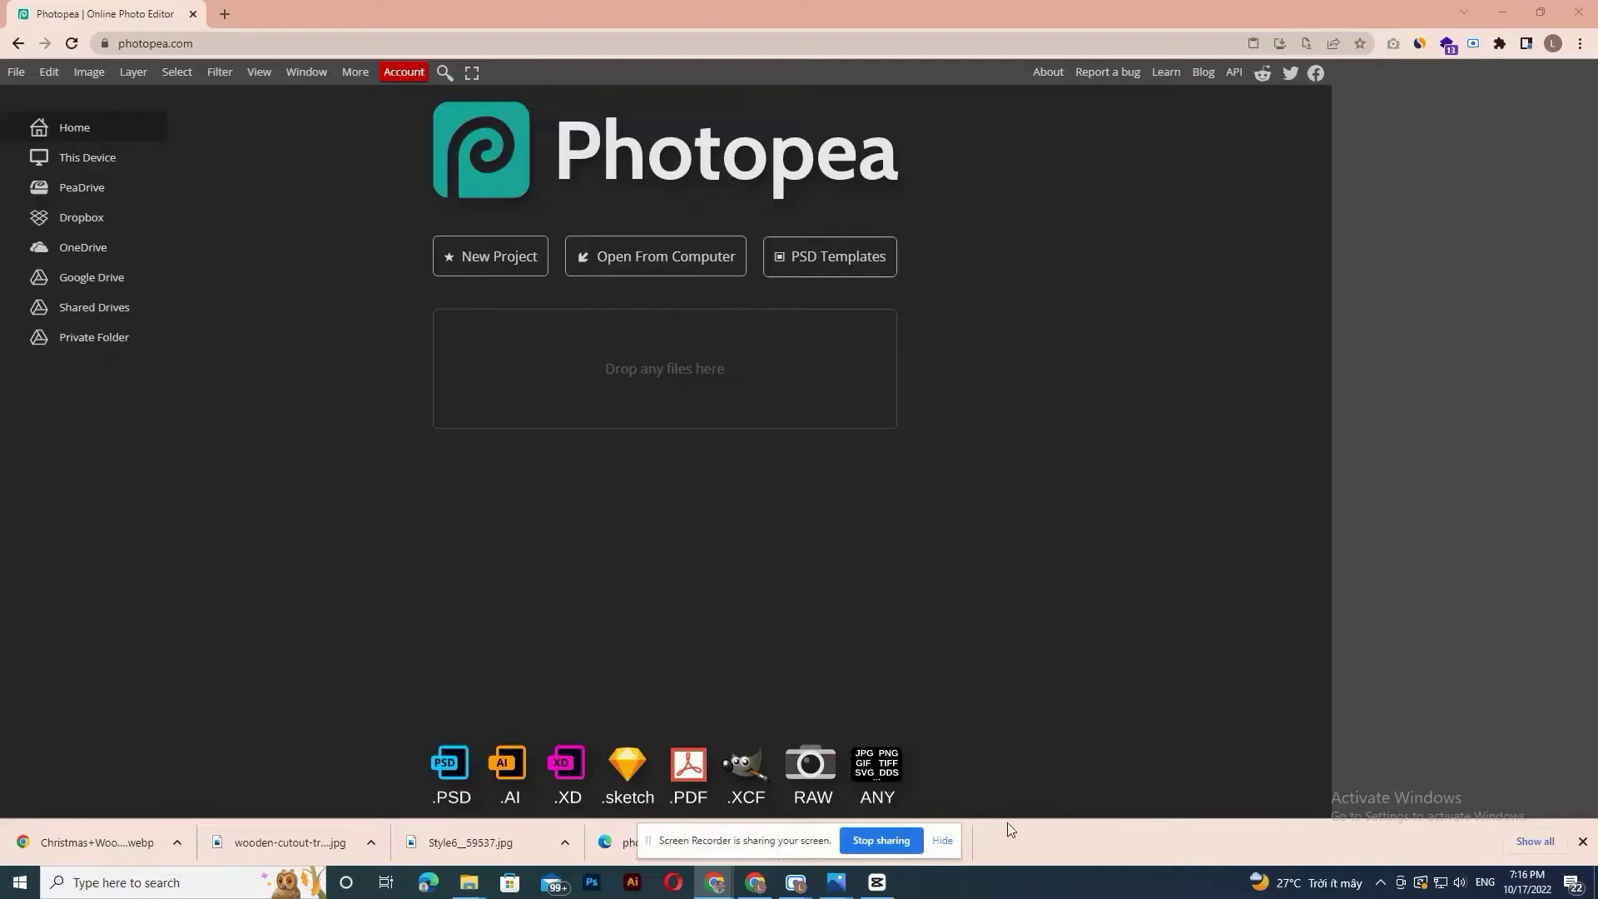
- Load the Photopea home screen at photopea.com
{"action": "left_click", "coordinate": [881, 841]}
- Open the ORW2 Layered Wood Ornament template from the Ornament Designs folder
{"action": "left_click", "coordinate": [689, 263]}
{"action": "double_click", "coordinate": [451, 126]}
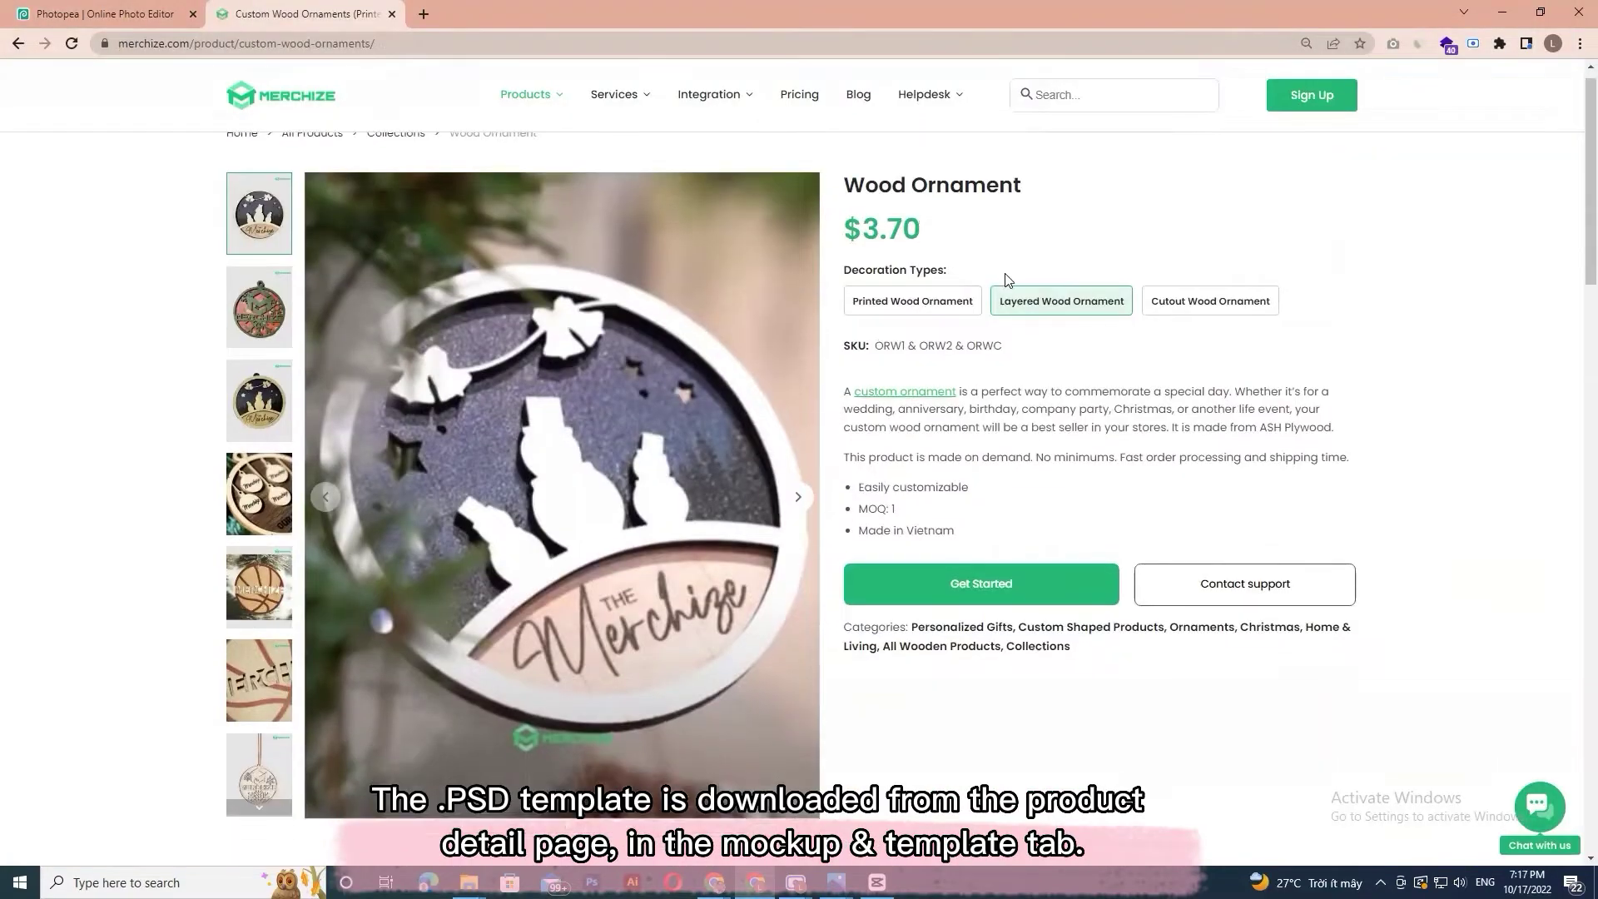
{"action": "scroll", "coordinate": [1005, 273], "scroll_direction": "down", "scroll_amount": 4}
{"action": "scroll", "coordinate": [1005, 273], "scroll_direction": "down", "scroll_amount": 5}
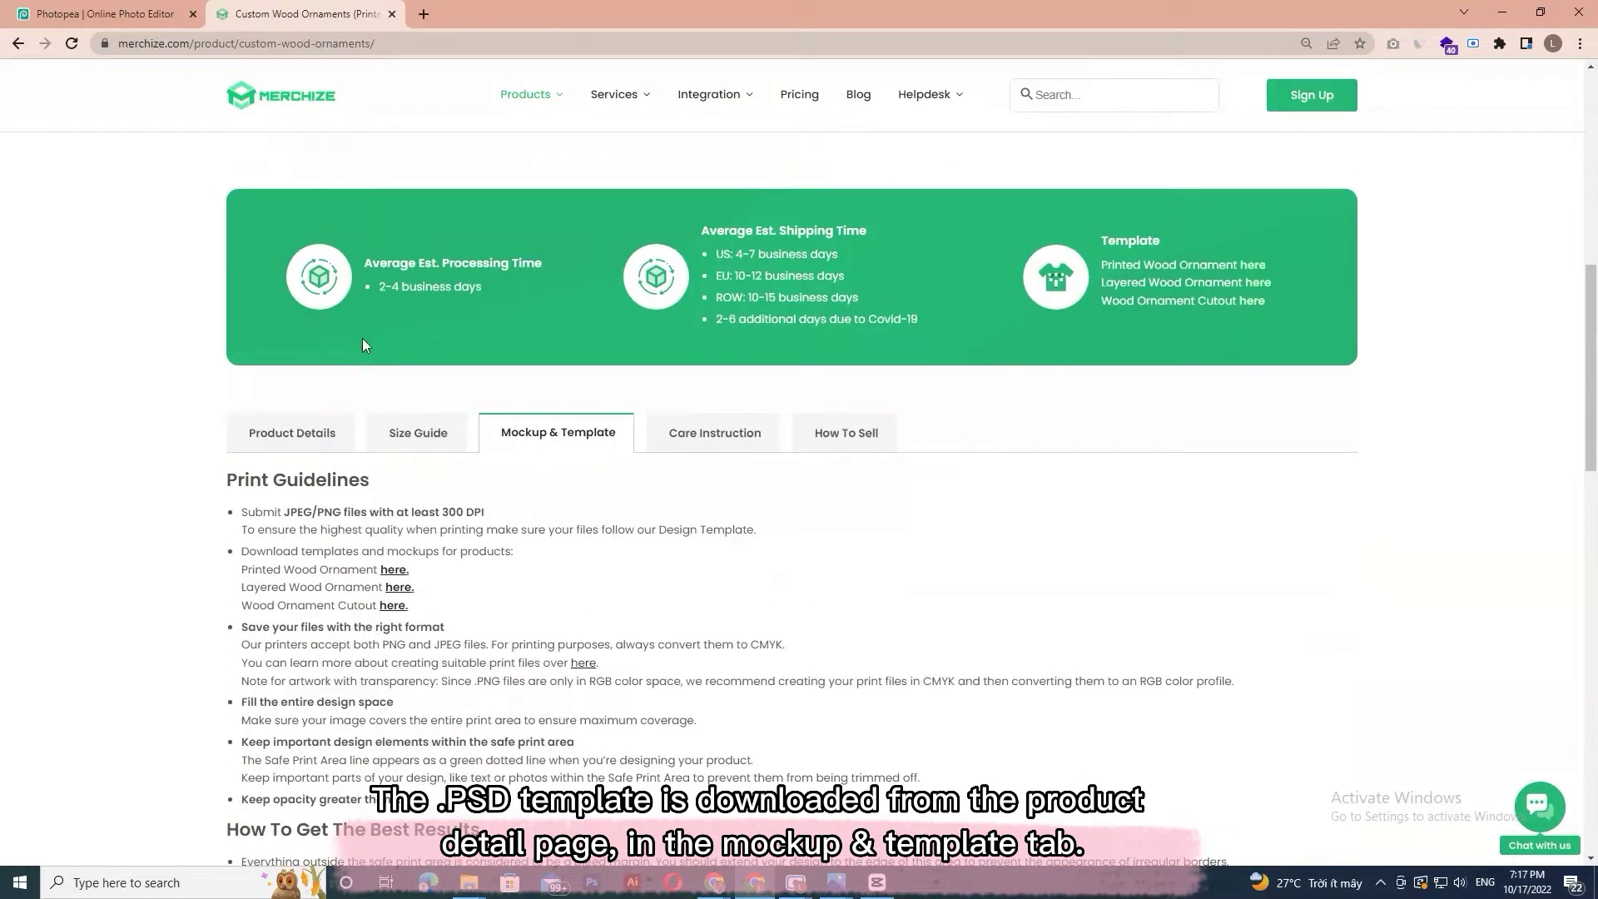
- Review the Merchize Product Details and Mockup & Template guidelines, then return to Photopea
{"action": "left_click", "coordinate": [293, 446]}
{"action": "left_click", "coordinate": [523, 451]}
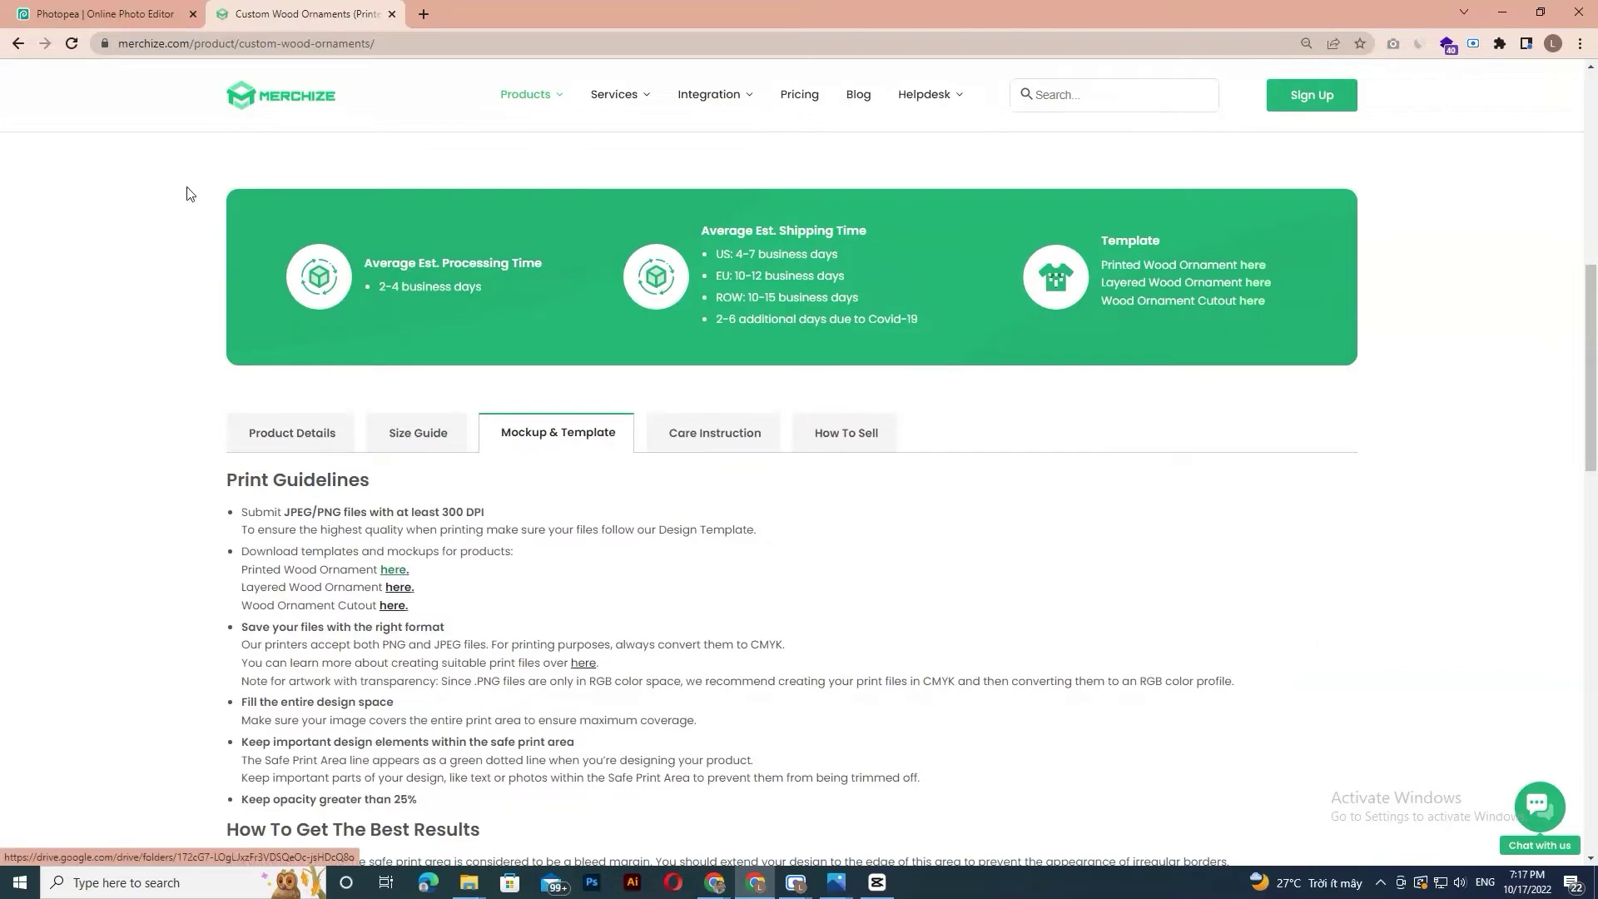
{"action": "left_click", "coordinate": [48, 6]}
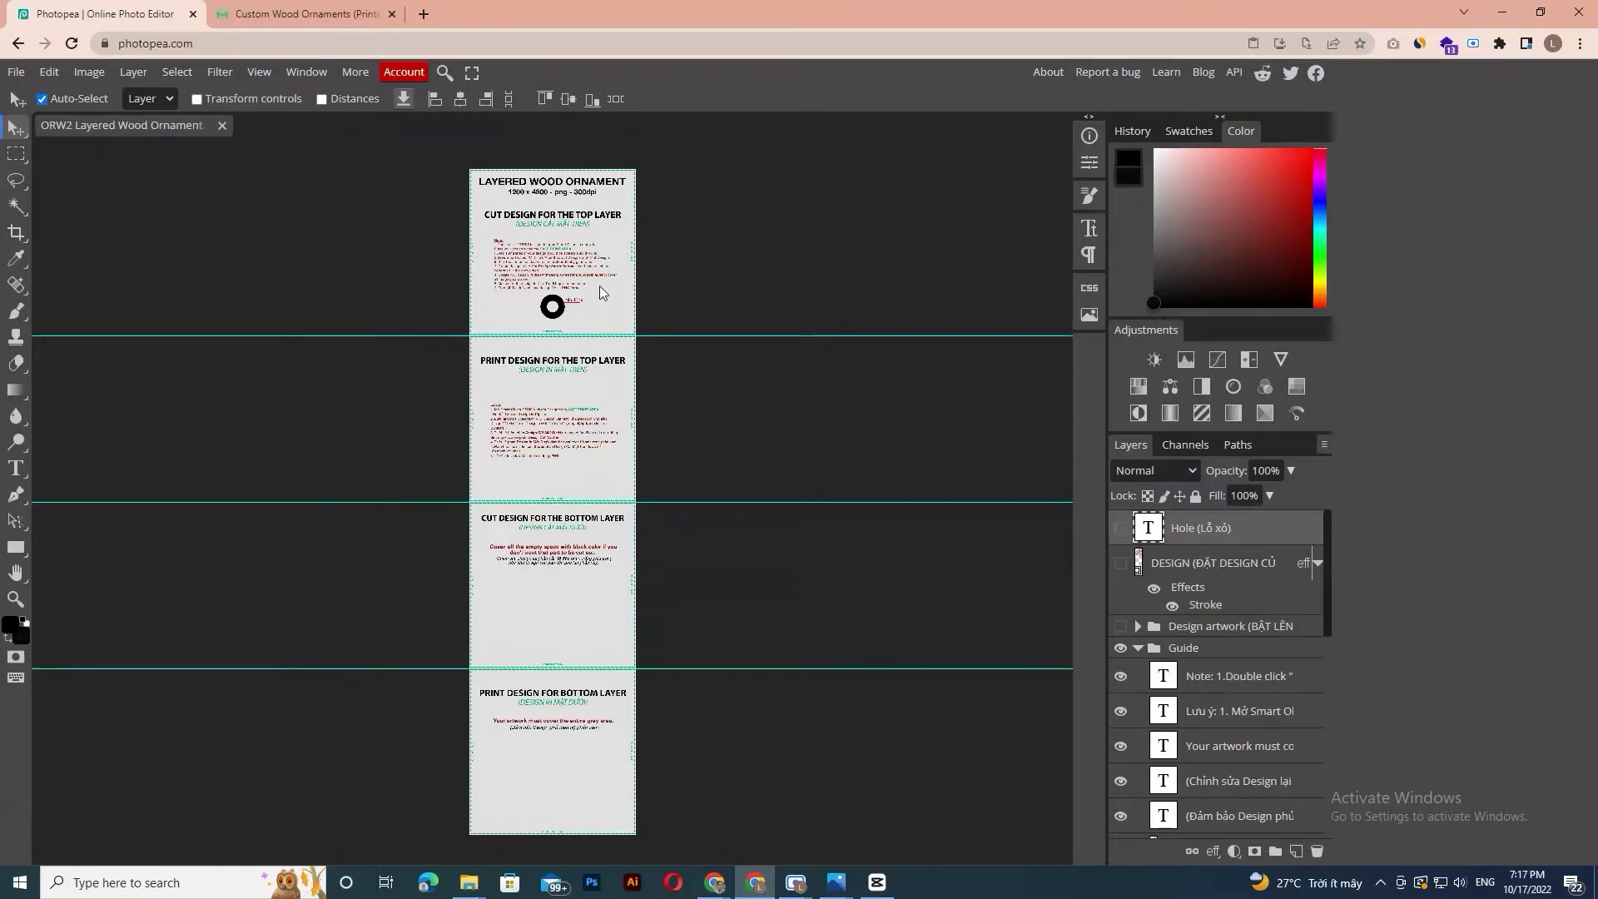
- Zoom in and scroll through the top- and bottom-layer cut and print instructions
{"action": "key", "text": "ctrl+plus"}
{"action": "scroll", "coordinate": [677, 486], "scroll_direction": "up", "scroll_amount": 4}
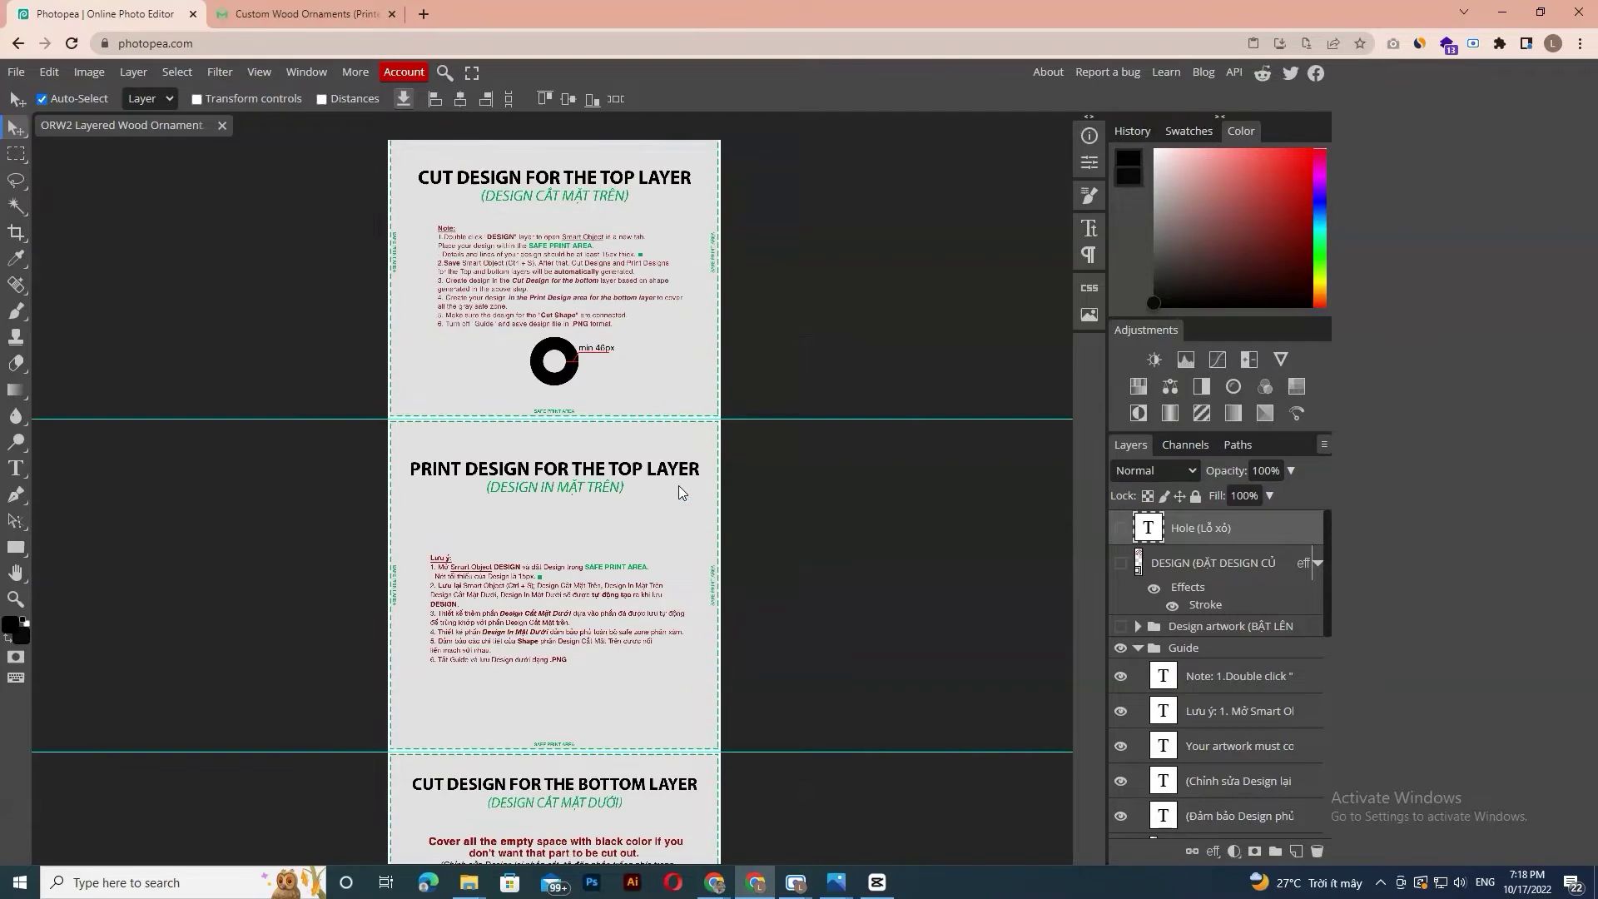
{"action": "scroll", "coordinate": [678, 487], "scroll_direction": "up", "scroll_amount": 1}
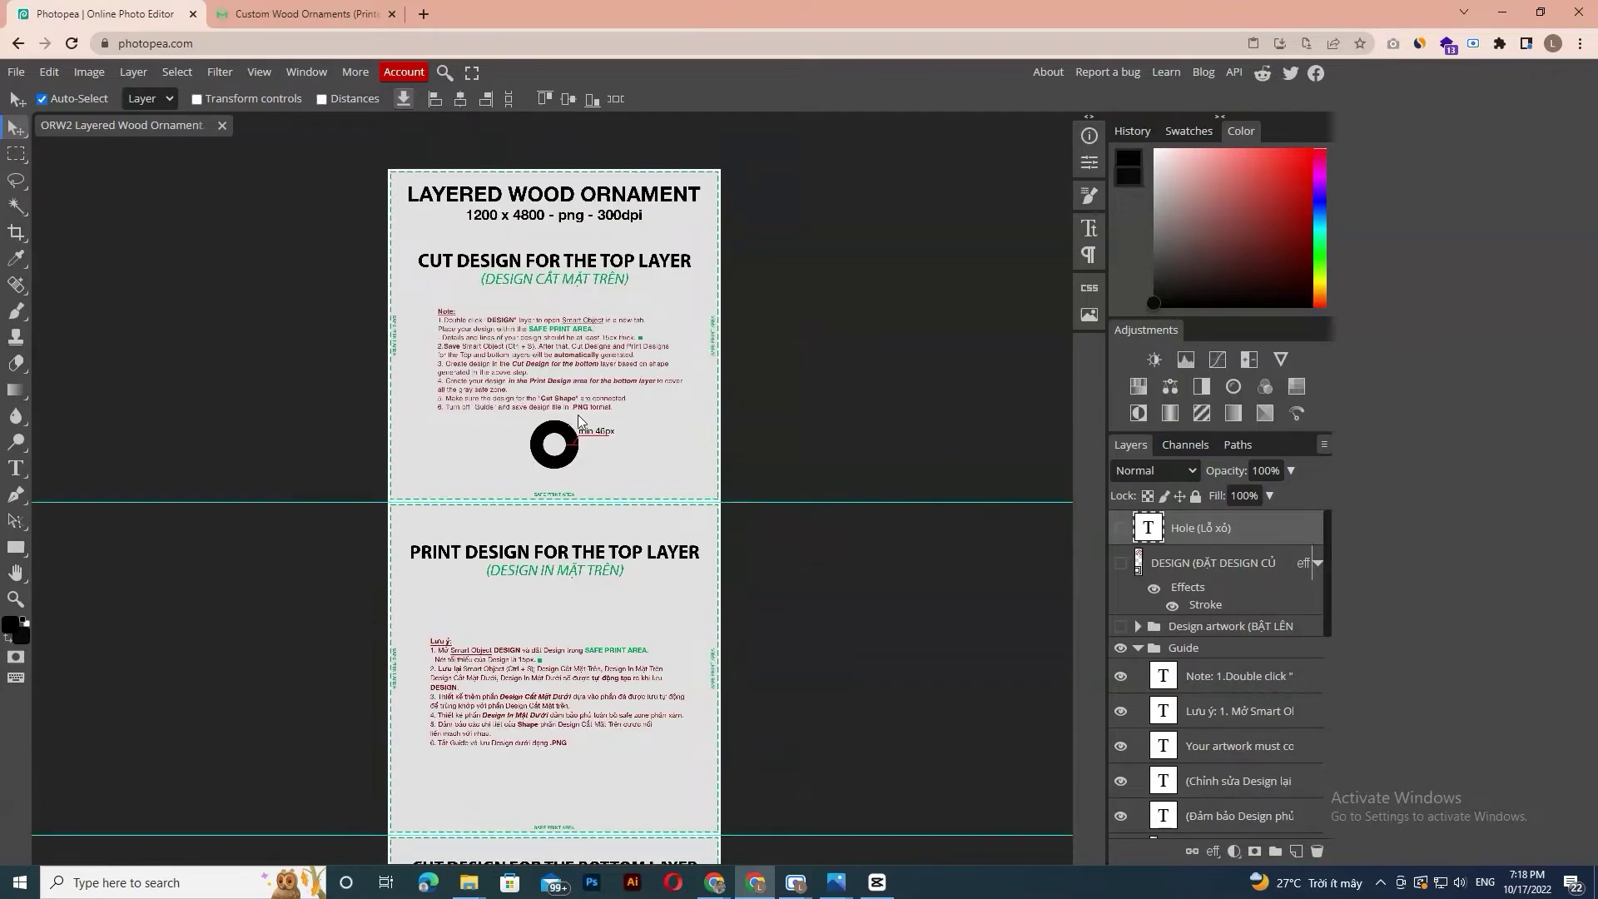
{"action": "scroll", "coordinate": [579, 420], "scroll_direction": "down", "scroll_amount": 3}
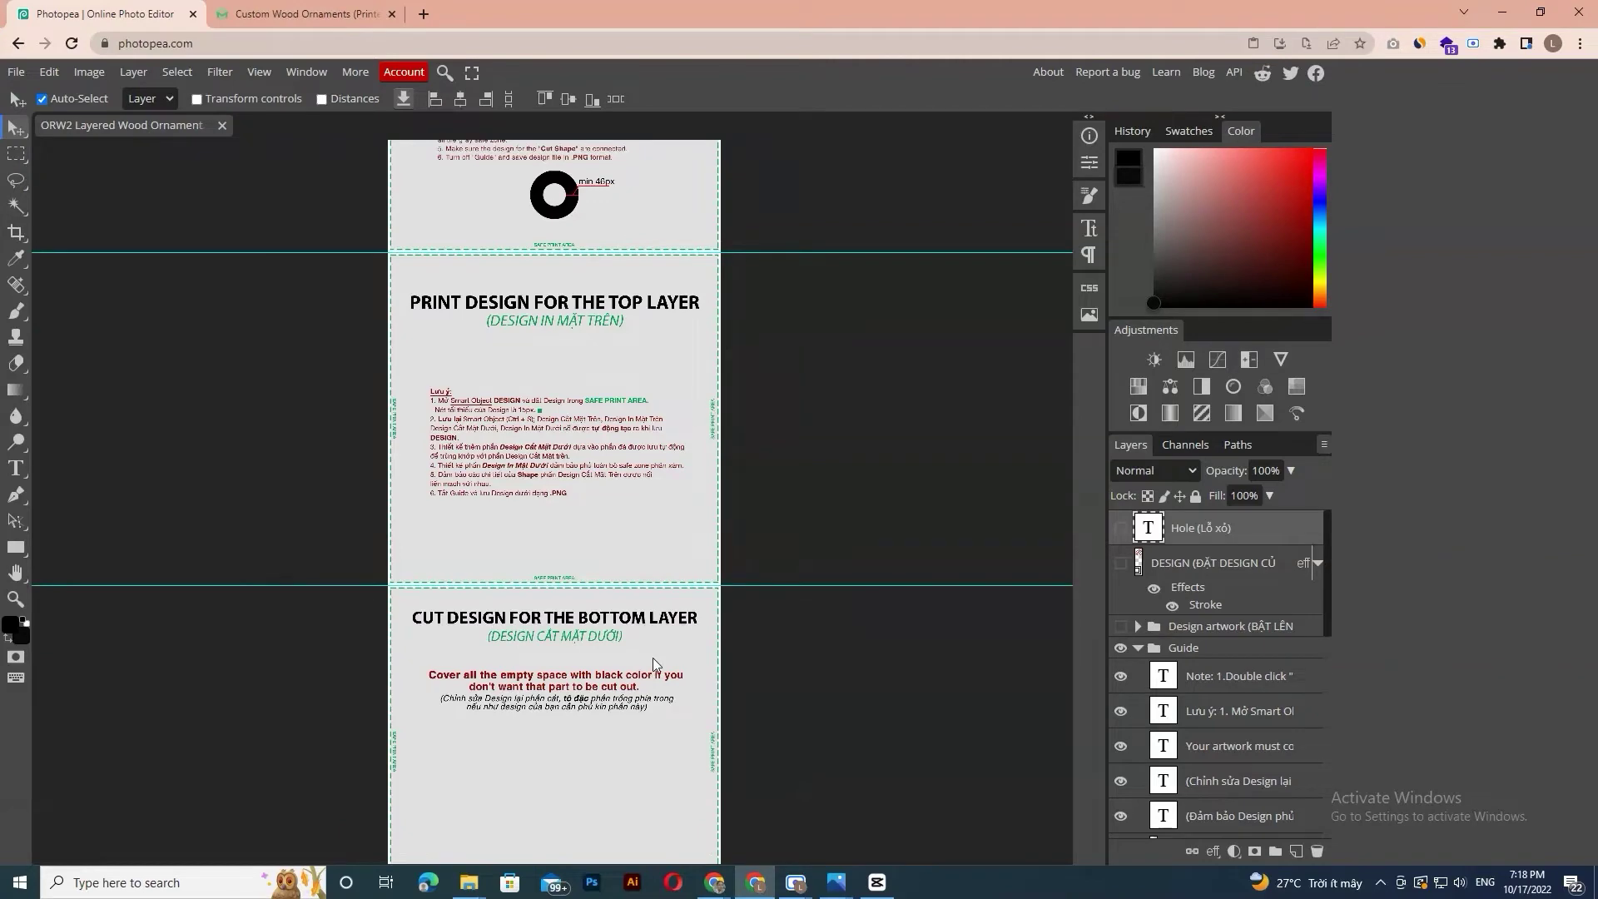
{"action": "scroll", "coordinate": [651, 655], "scroll_direction": "down", "scroll_amount": 4}
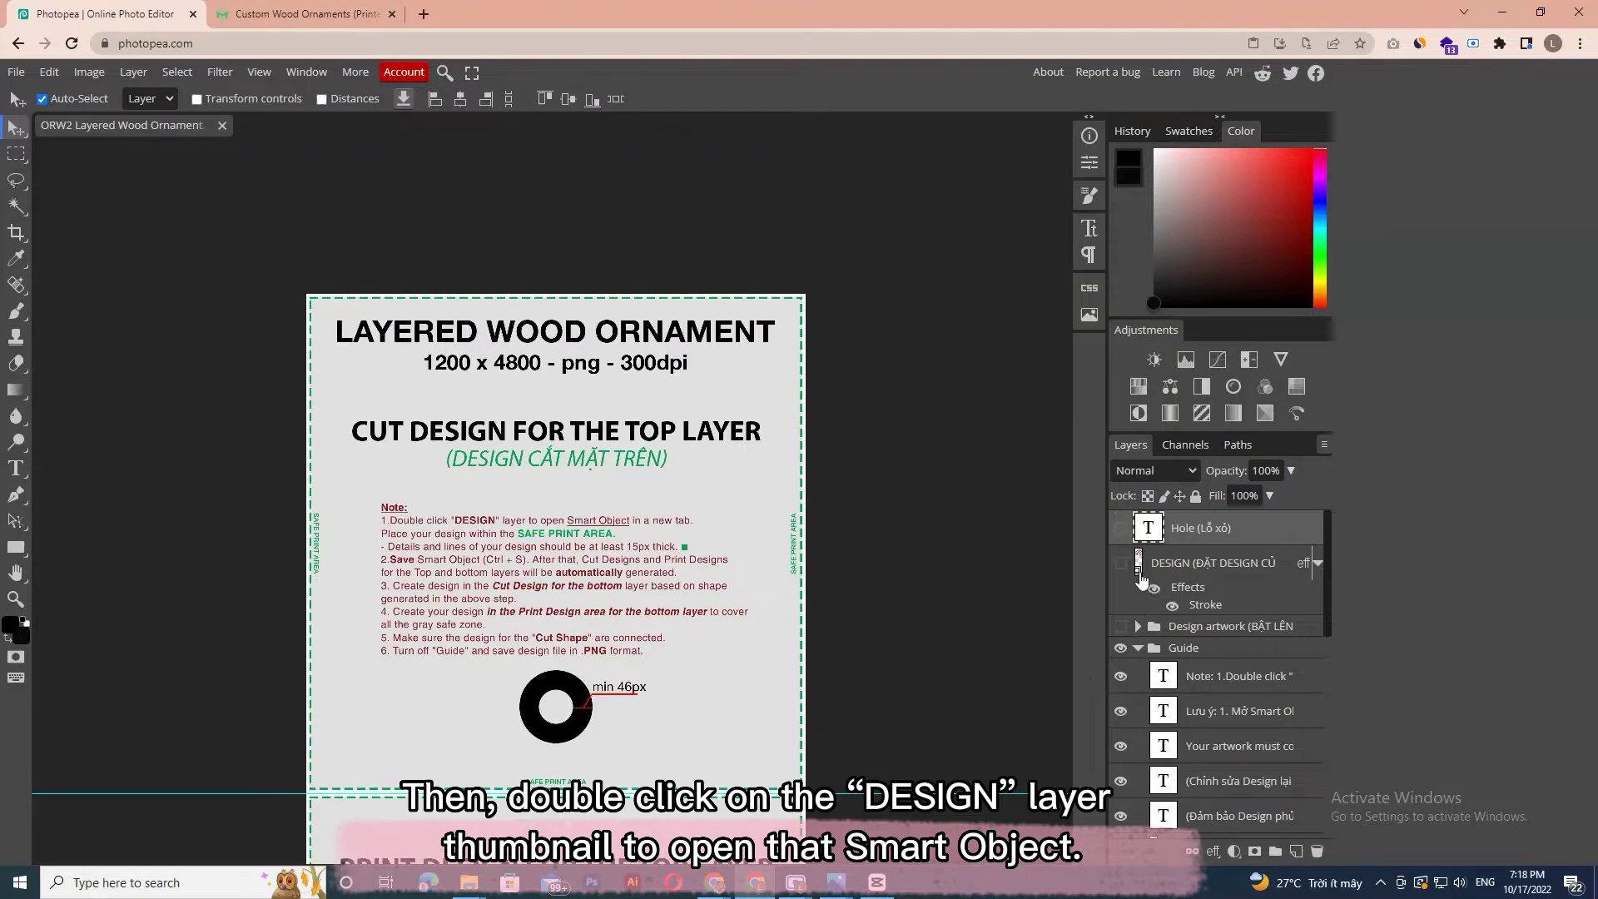
- Open the DESIGN smart object and the watercolor mother-and-kids illustration
{"action": "double_click", "coordinate": [1139, 573]}
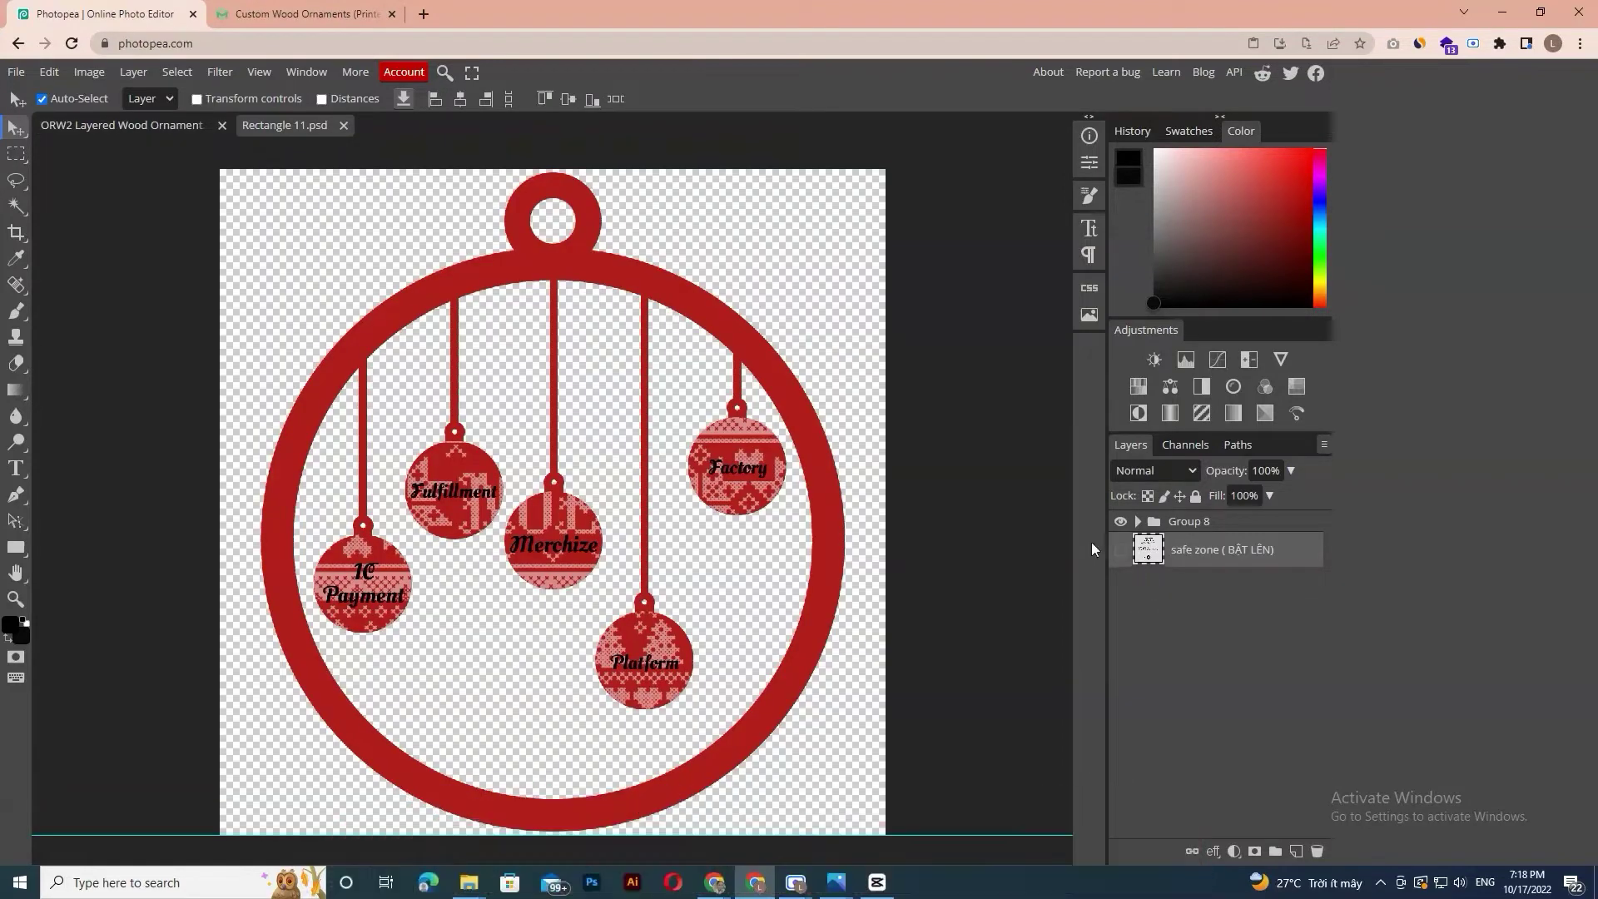
{"action": "left_click", "coordinate": [17, 73]}
{"action": "left_click", "coordinate": [37, 120]}
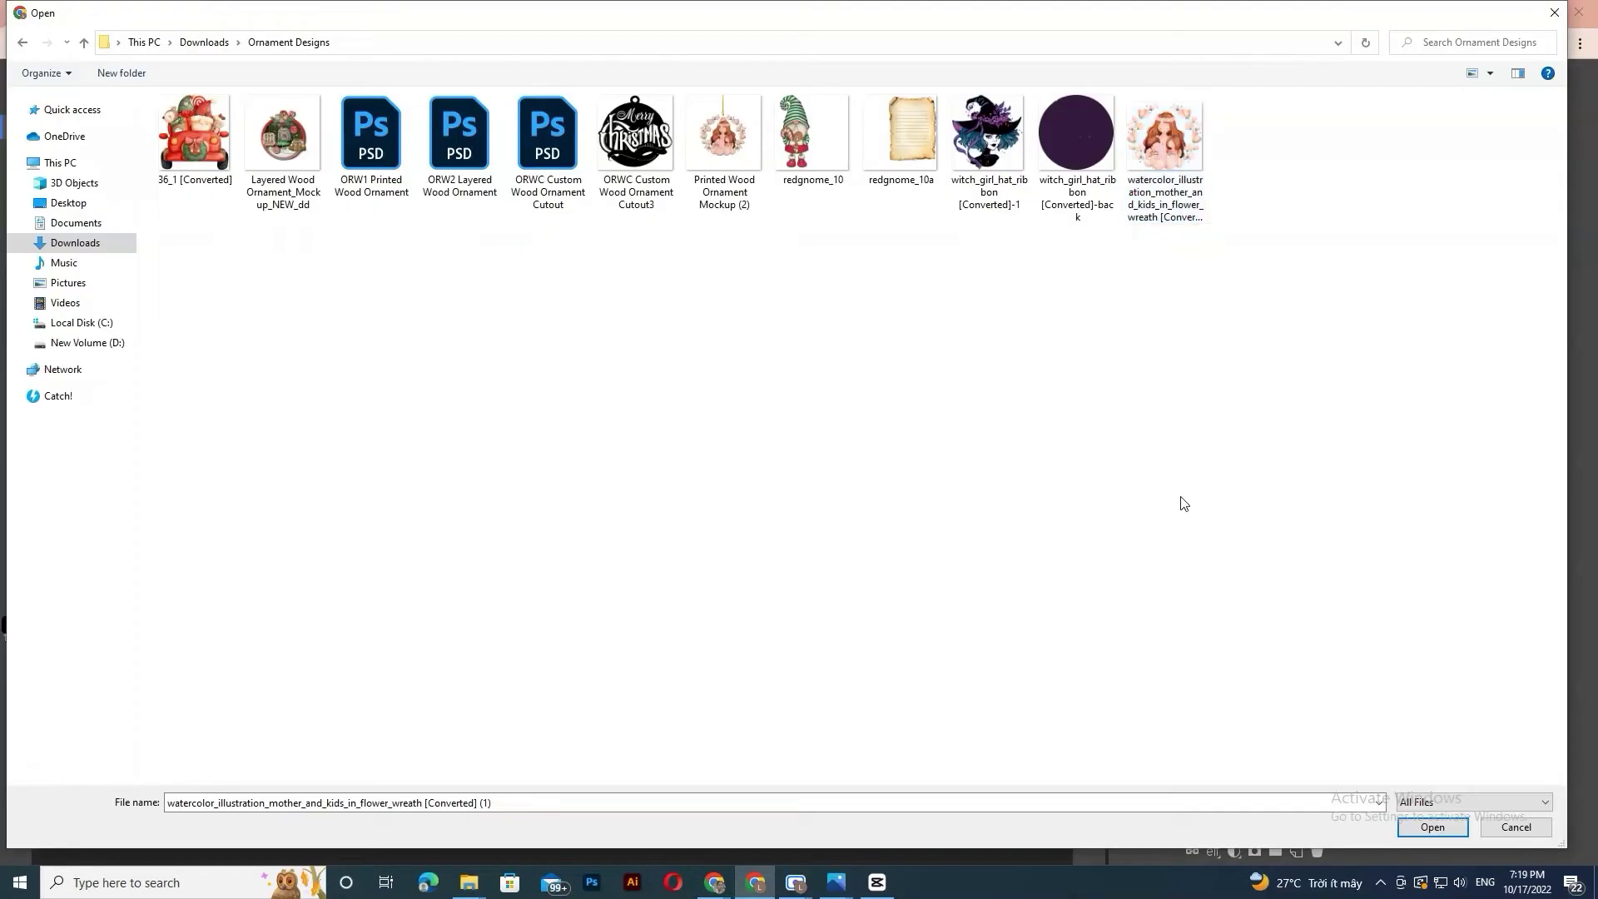
{"action": "double_click", "coordinate": [1139, 139]}
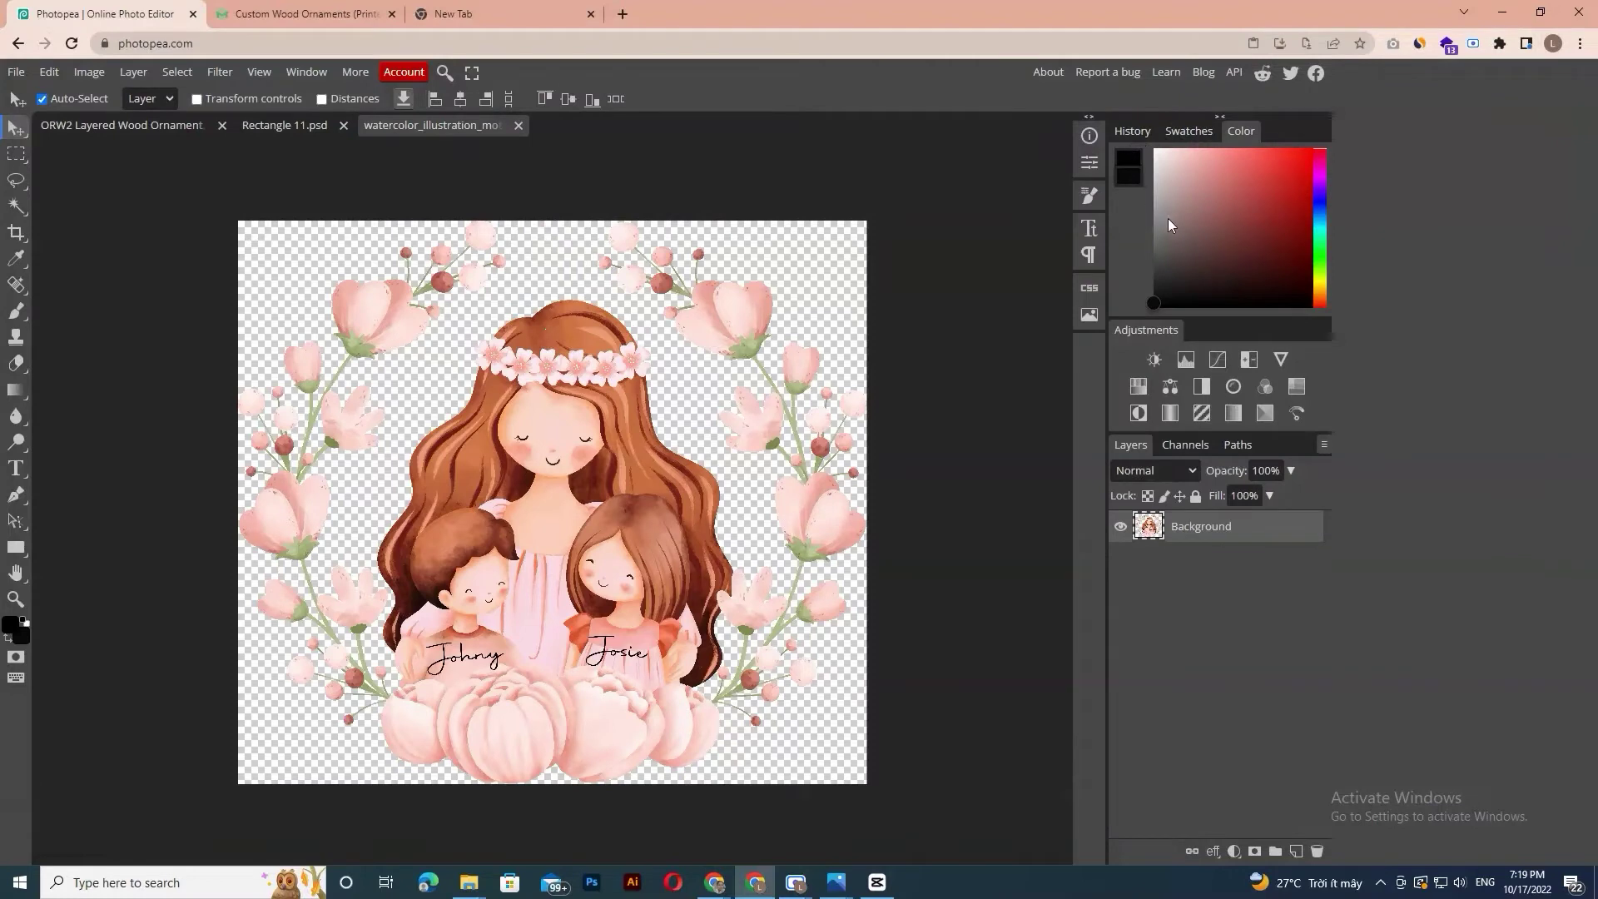
- Resize the illustration to 1200 px wide and paste it into the ornament design
{"action": "left_click", "coordinate": [87, 72]}
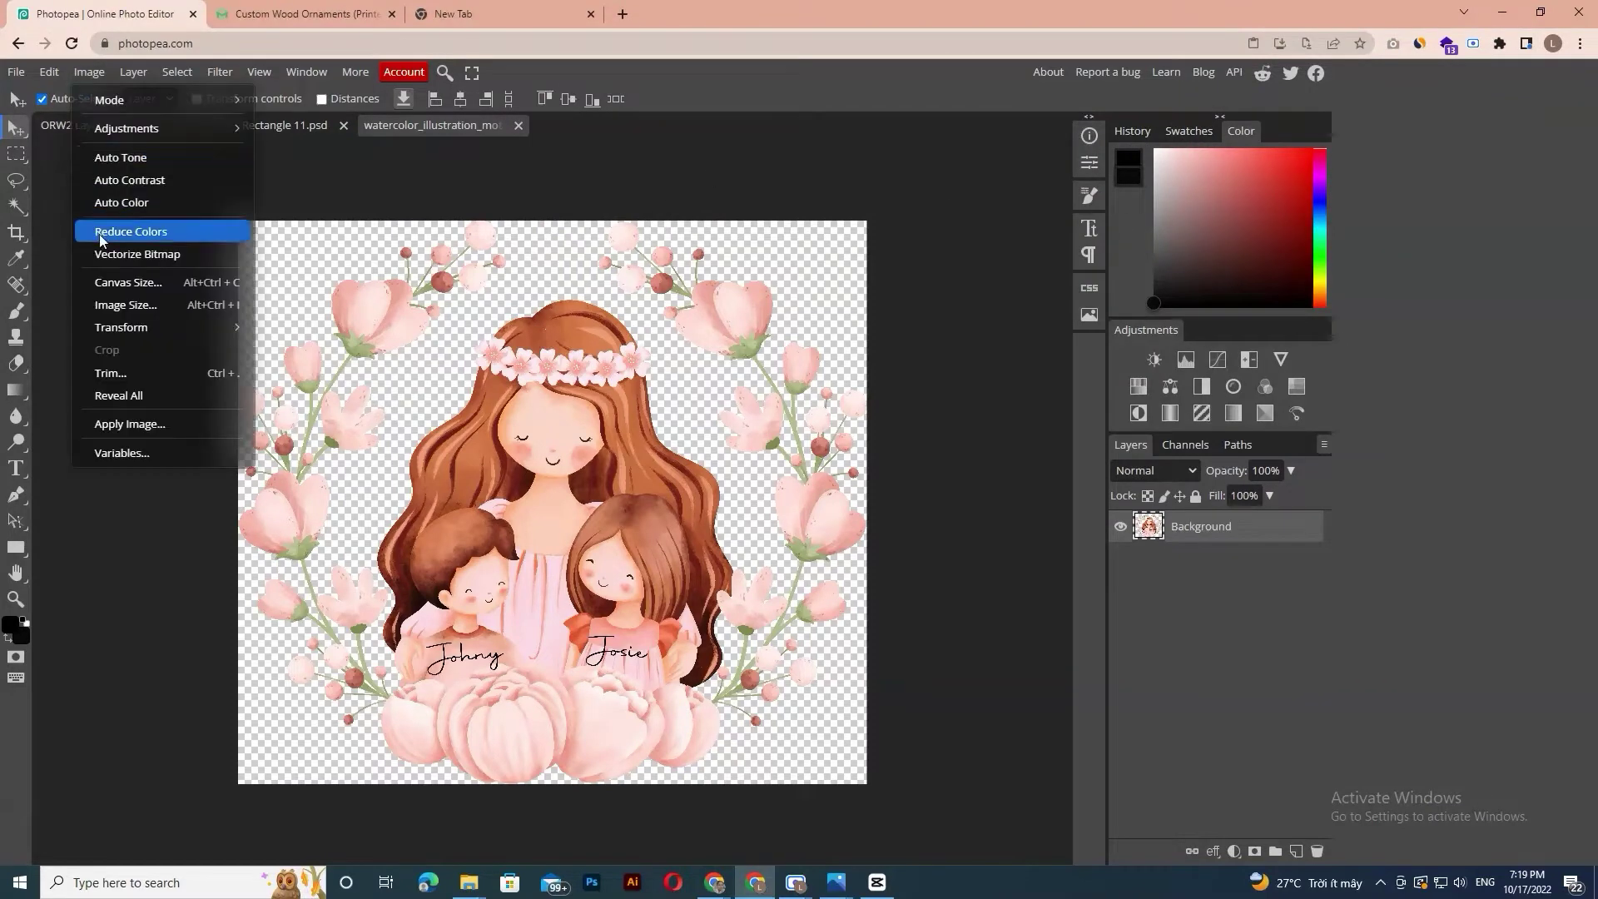
{"action": "left_click", "coordinate": [125, 306]}
{"action": "type", "text": "1200"}
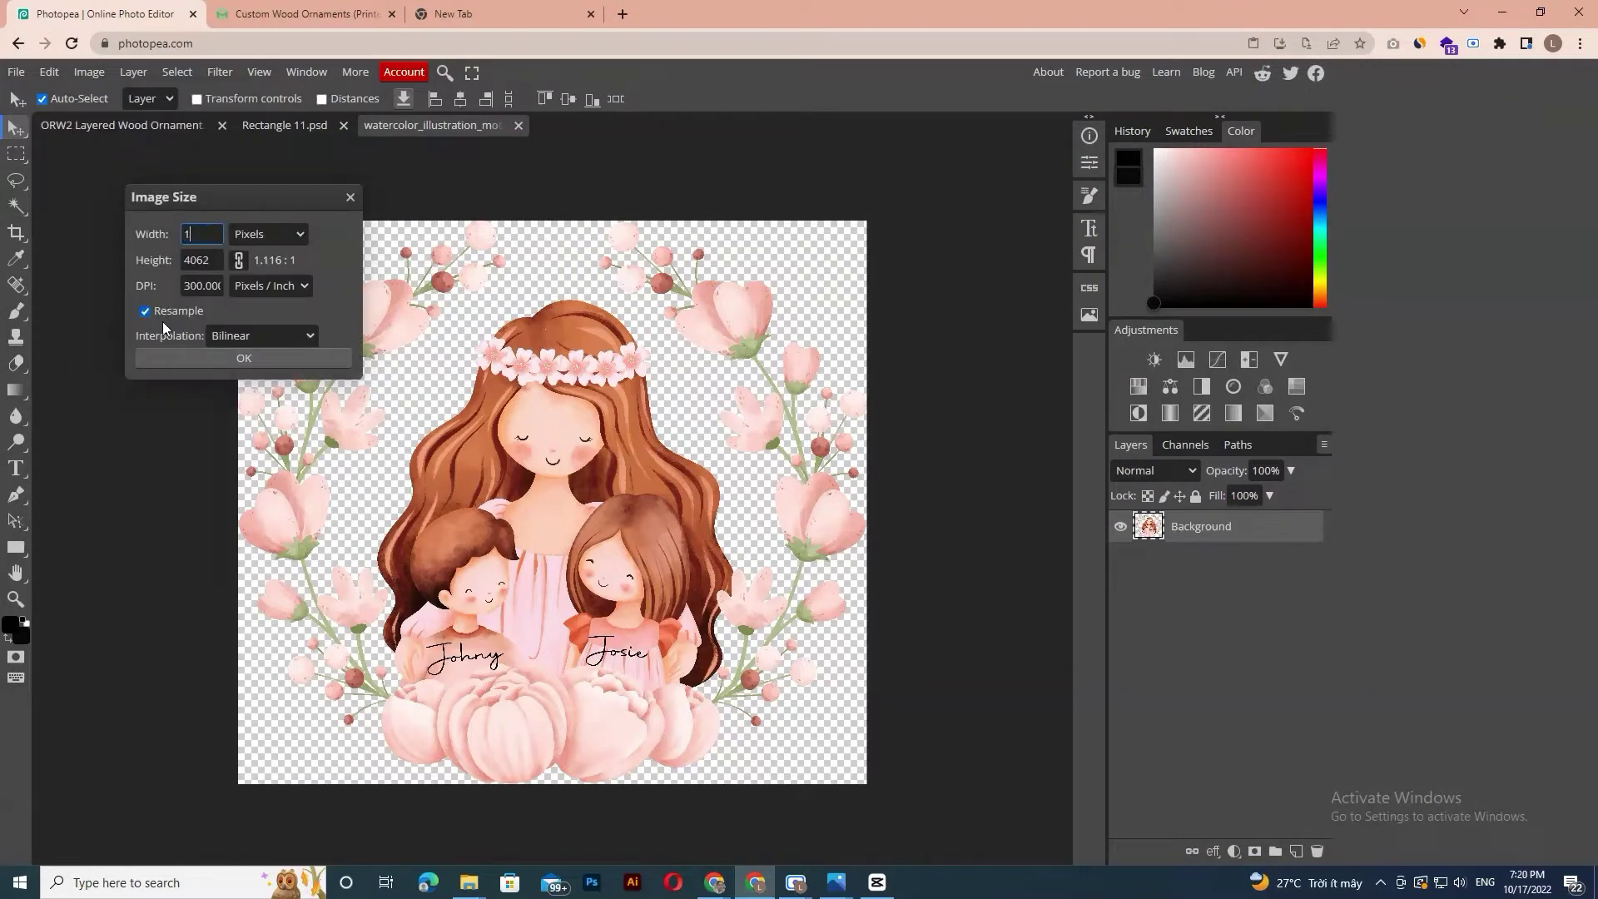
{"action": "key", "text": "Tab"}
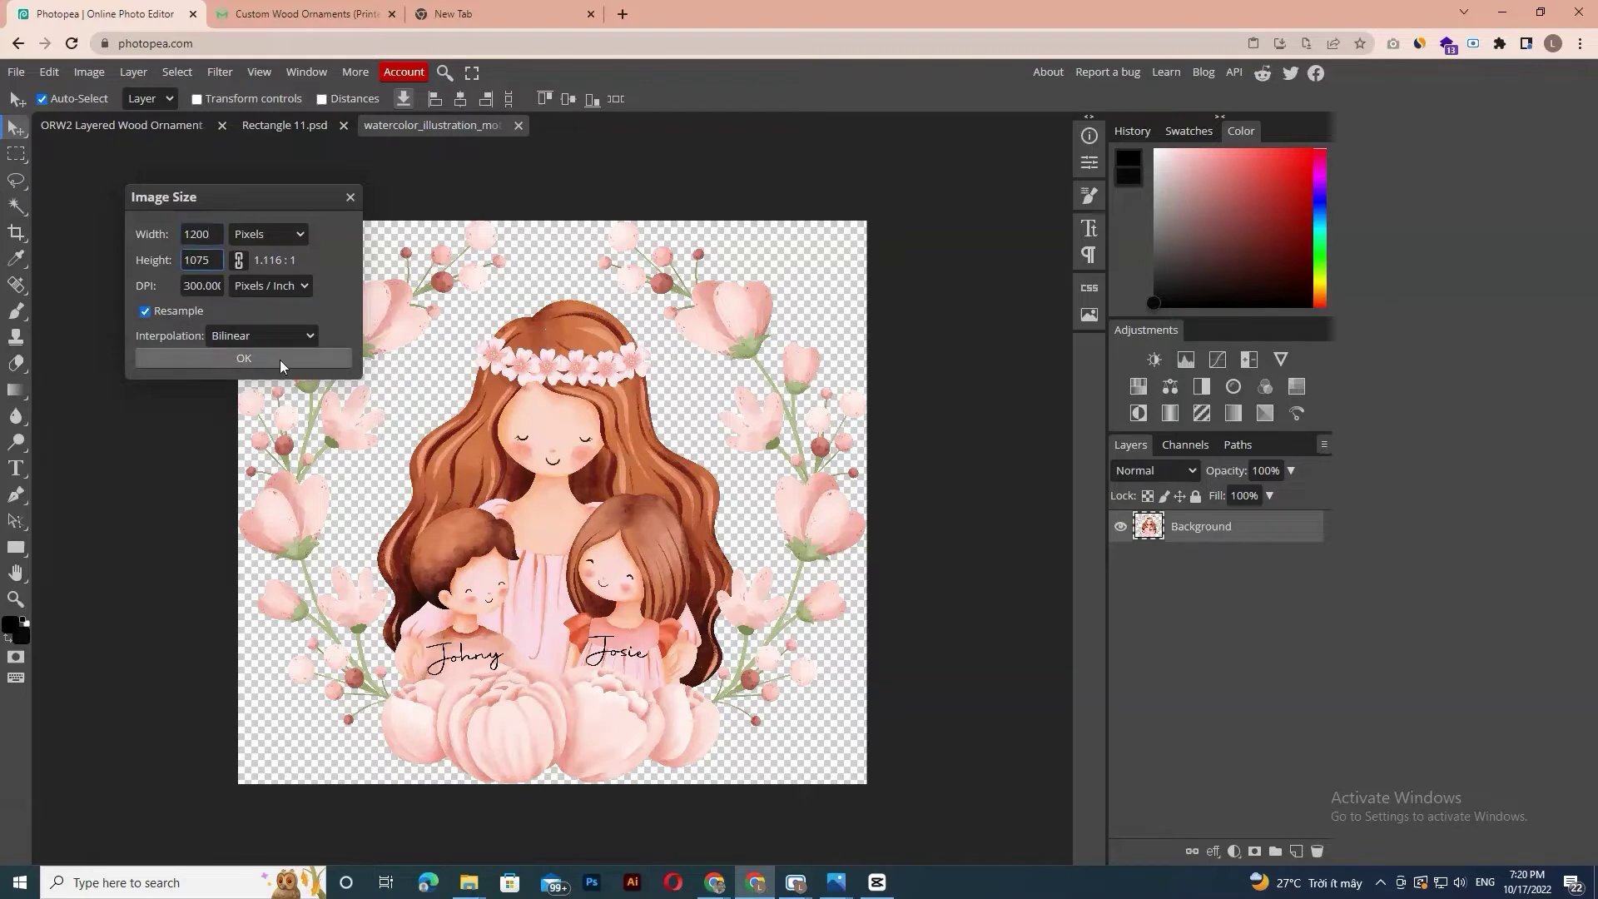
{"action": "left_click", "coordinate": [279, 359]}
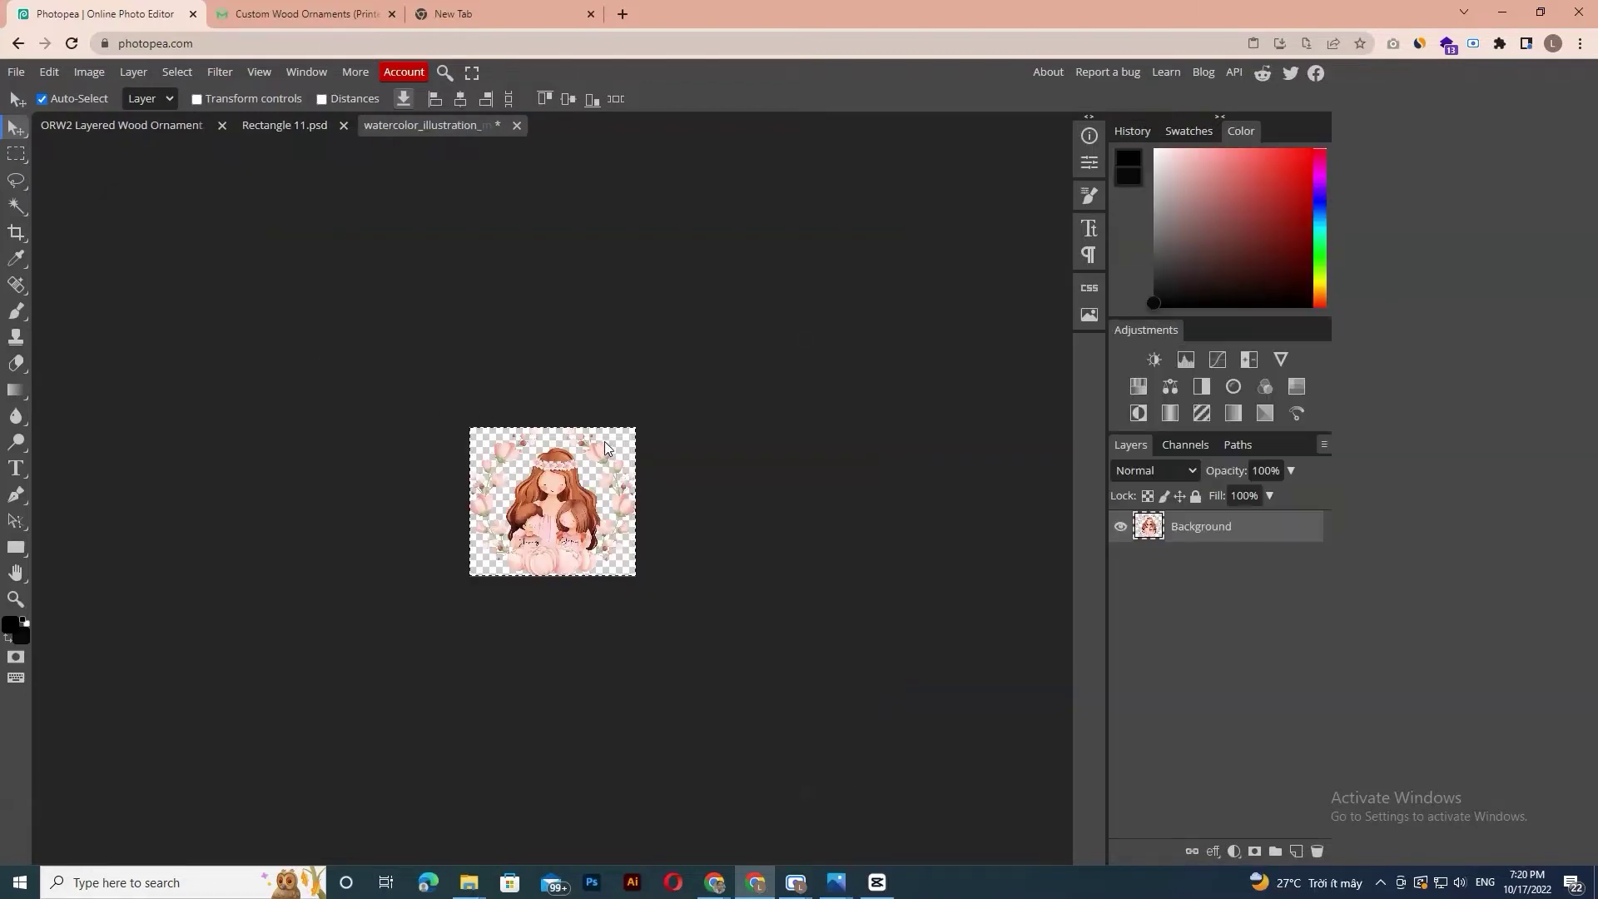
{"action": "left_click", "coordinate": [278, 125]}
{"action": "key", "text": "ctrl+v"}
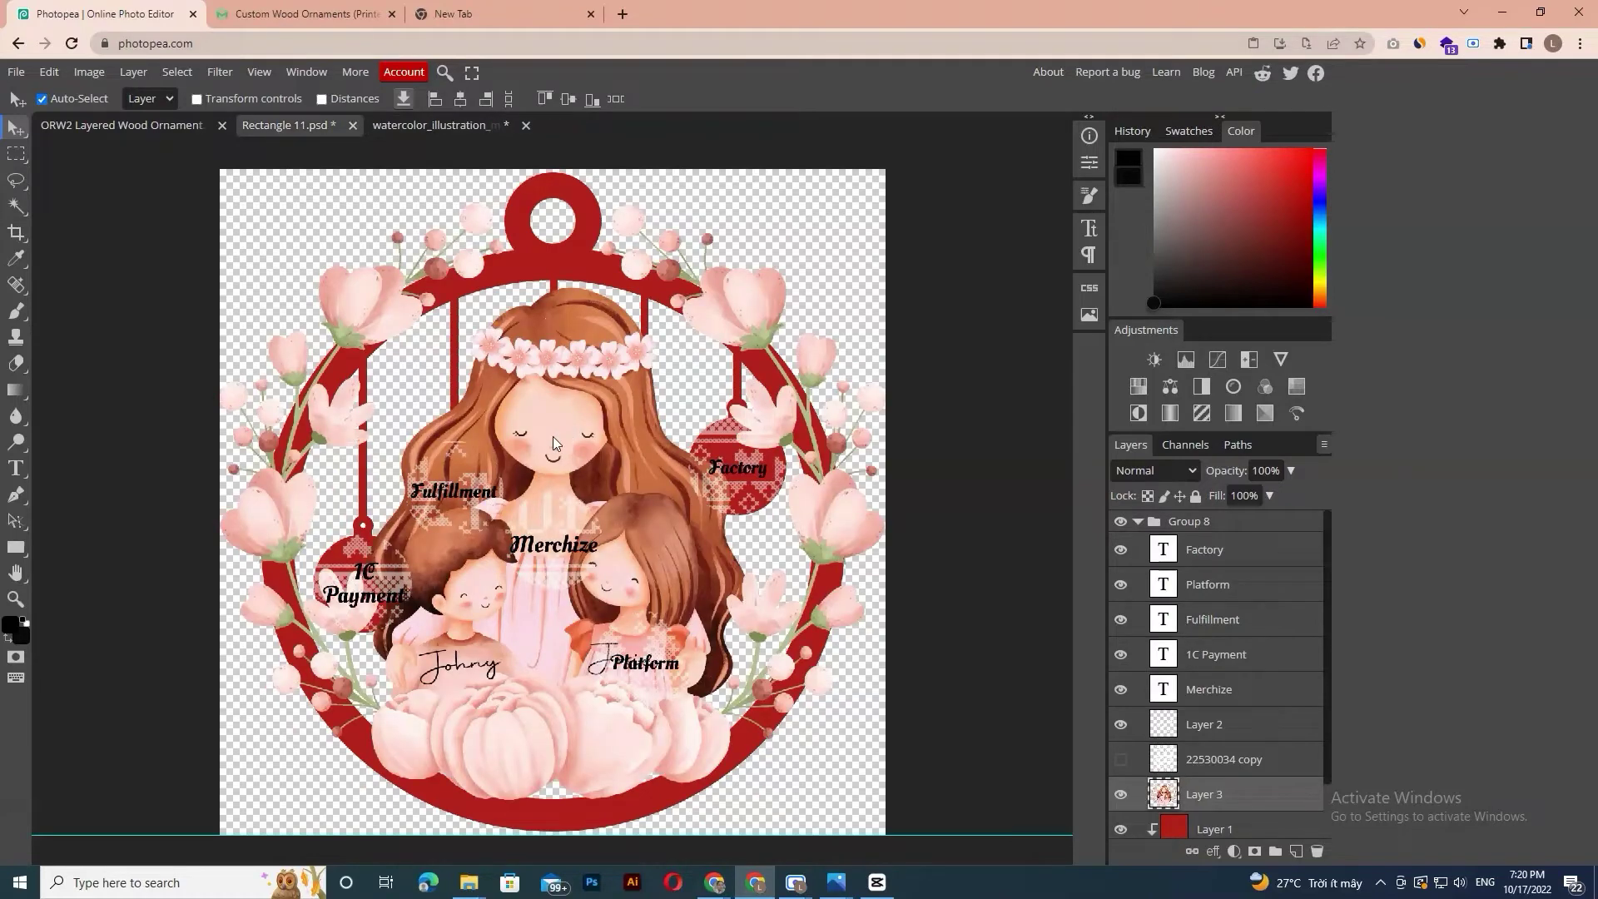
- Move Layer 3 beneath Group 7, hide Group 7, and show the safe zone guide
{"action": "scroll", "coordinate": [1223, 666], "scroll_direction": "down", "scroll_amount": 2}
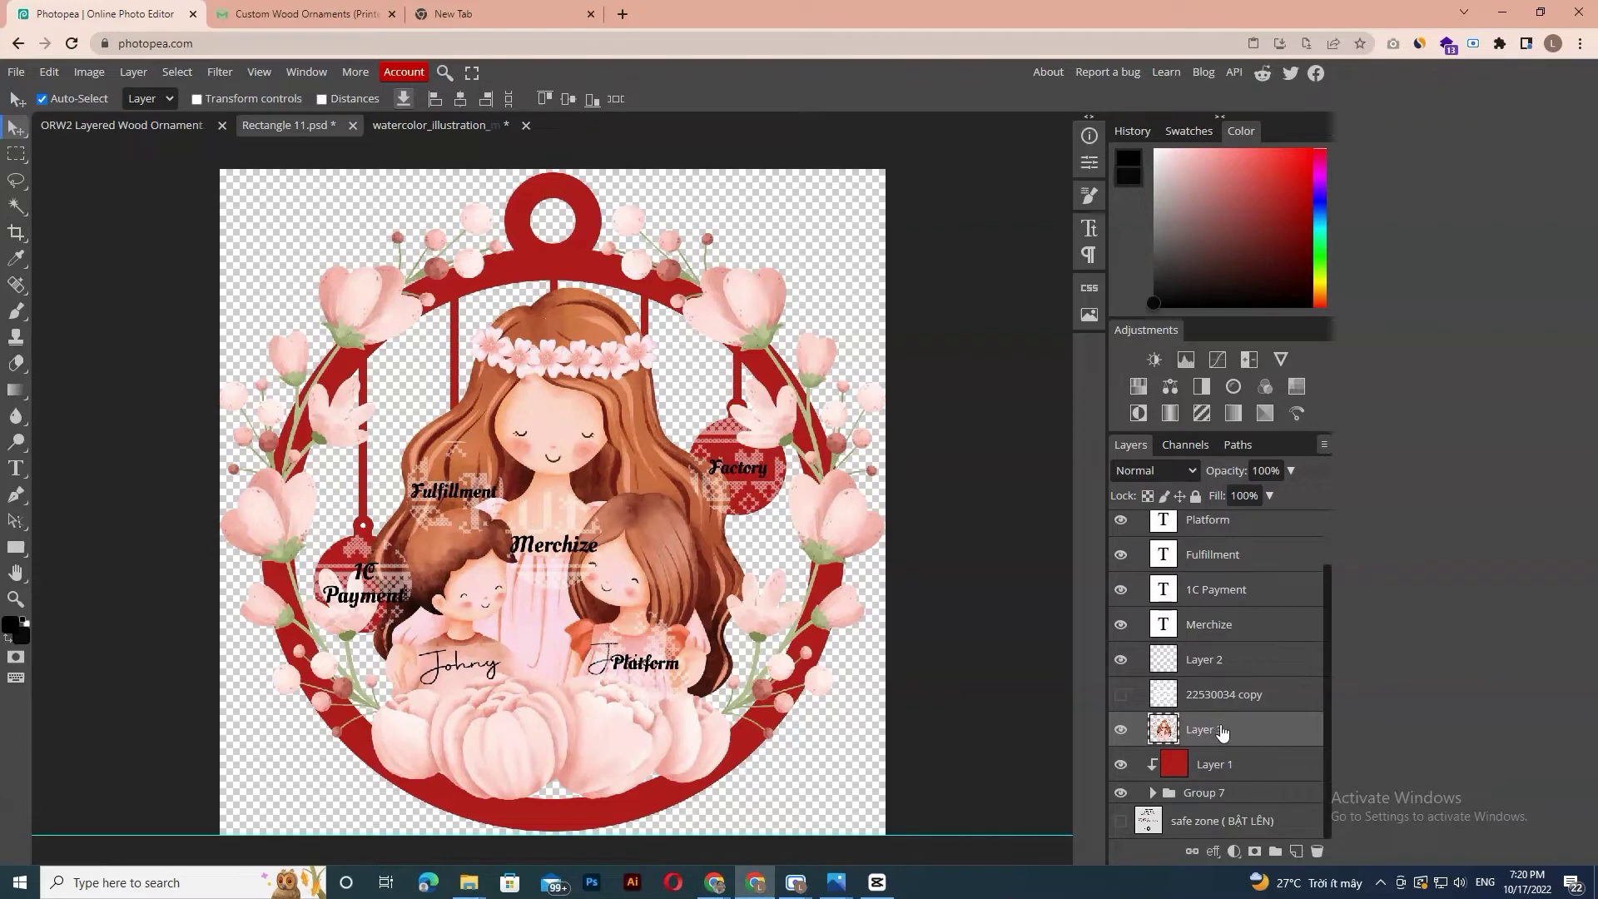
{"action": "left_click_drag", "start_coordinate": [1221, 729], "coordinate": [1211, 802]}
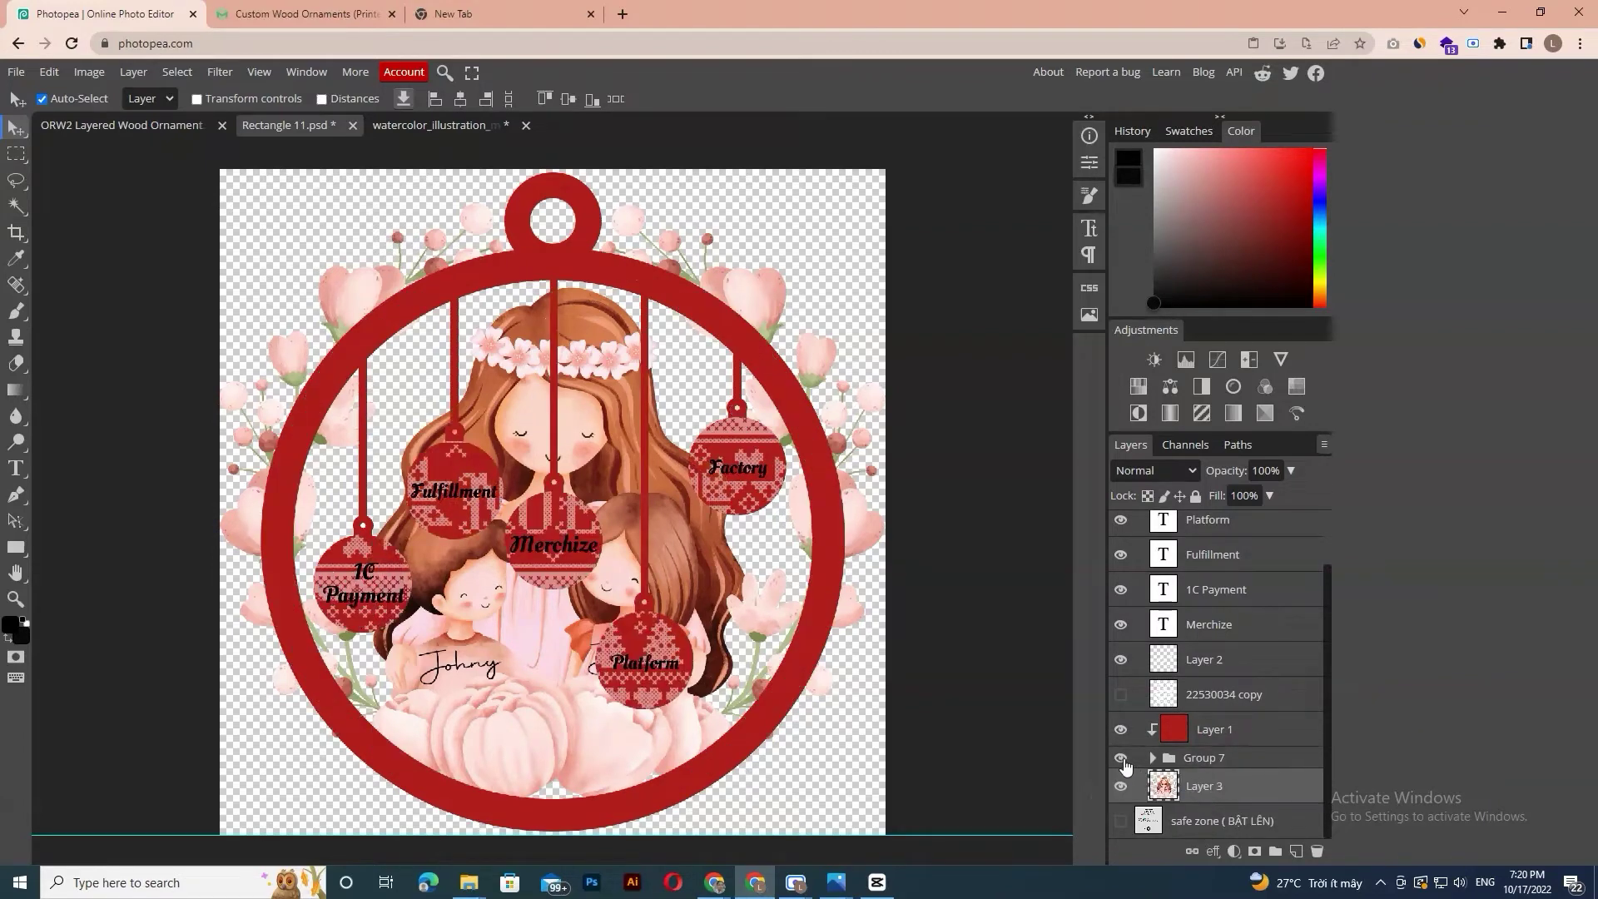
{"action": "left_click", "coordinate": [1121, 757]}
{"action": "left_click", "coordinate": [1121, 821]}
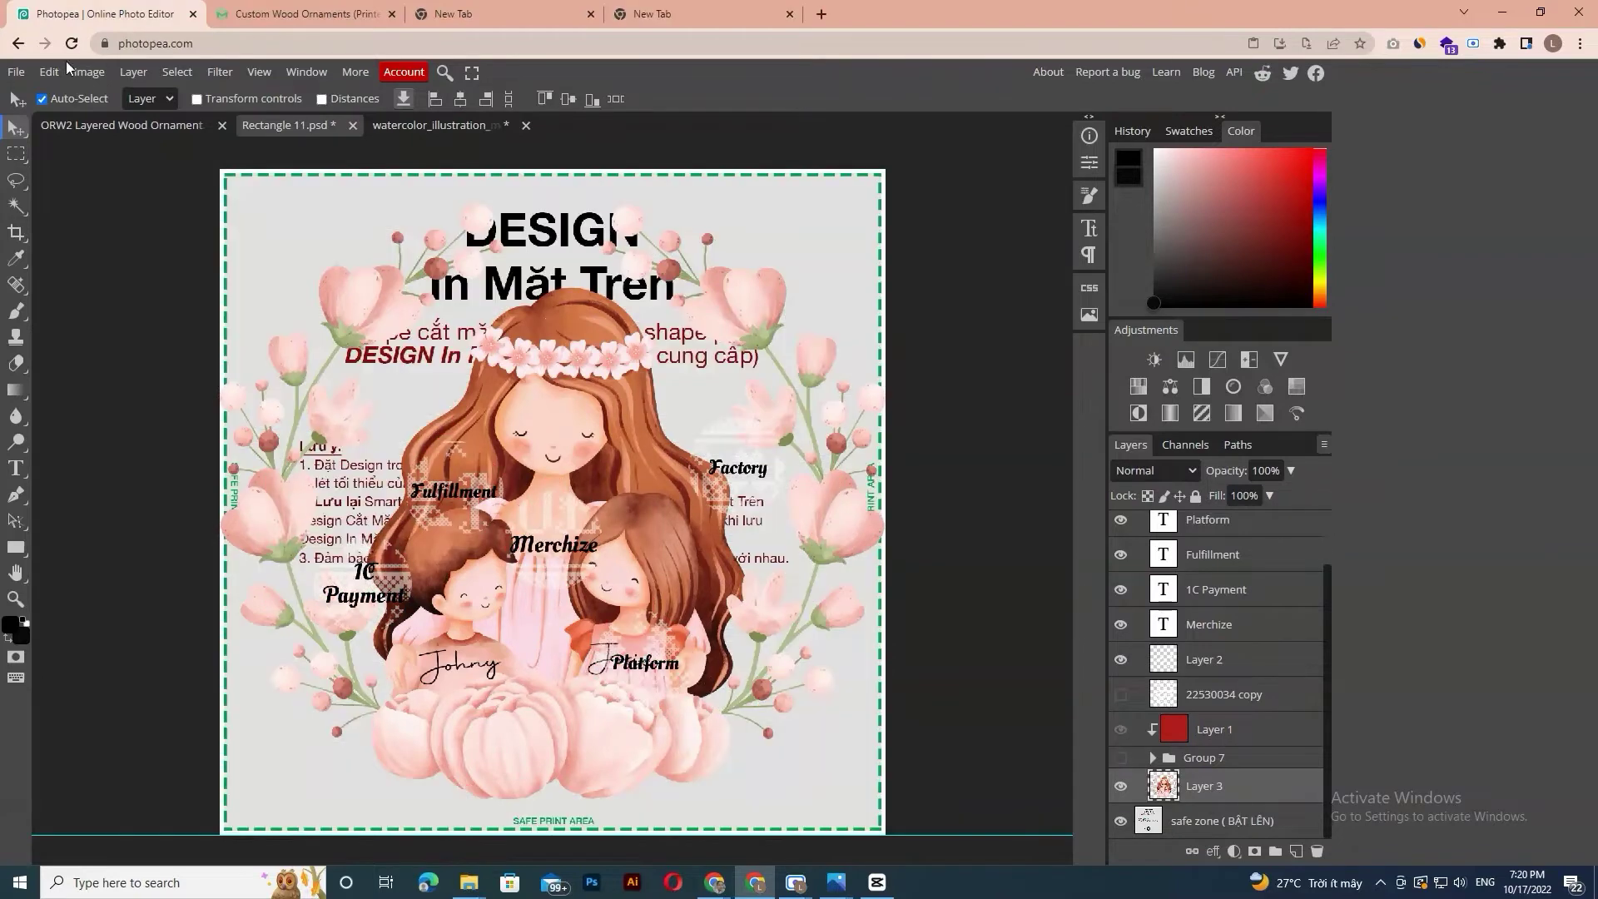
- Free-transform the illustration to about 97% and center it in the safe area
{"action": "left_click", "coordinate": [49, 72]}
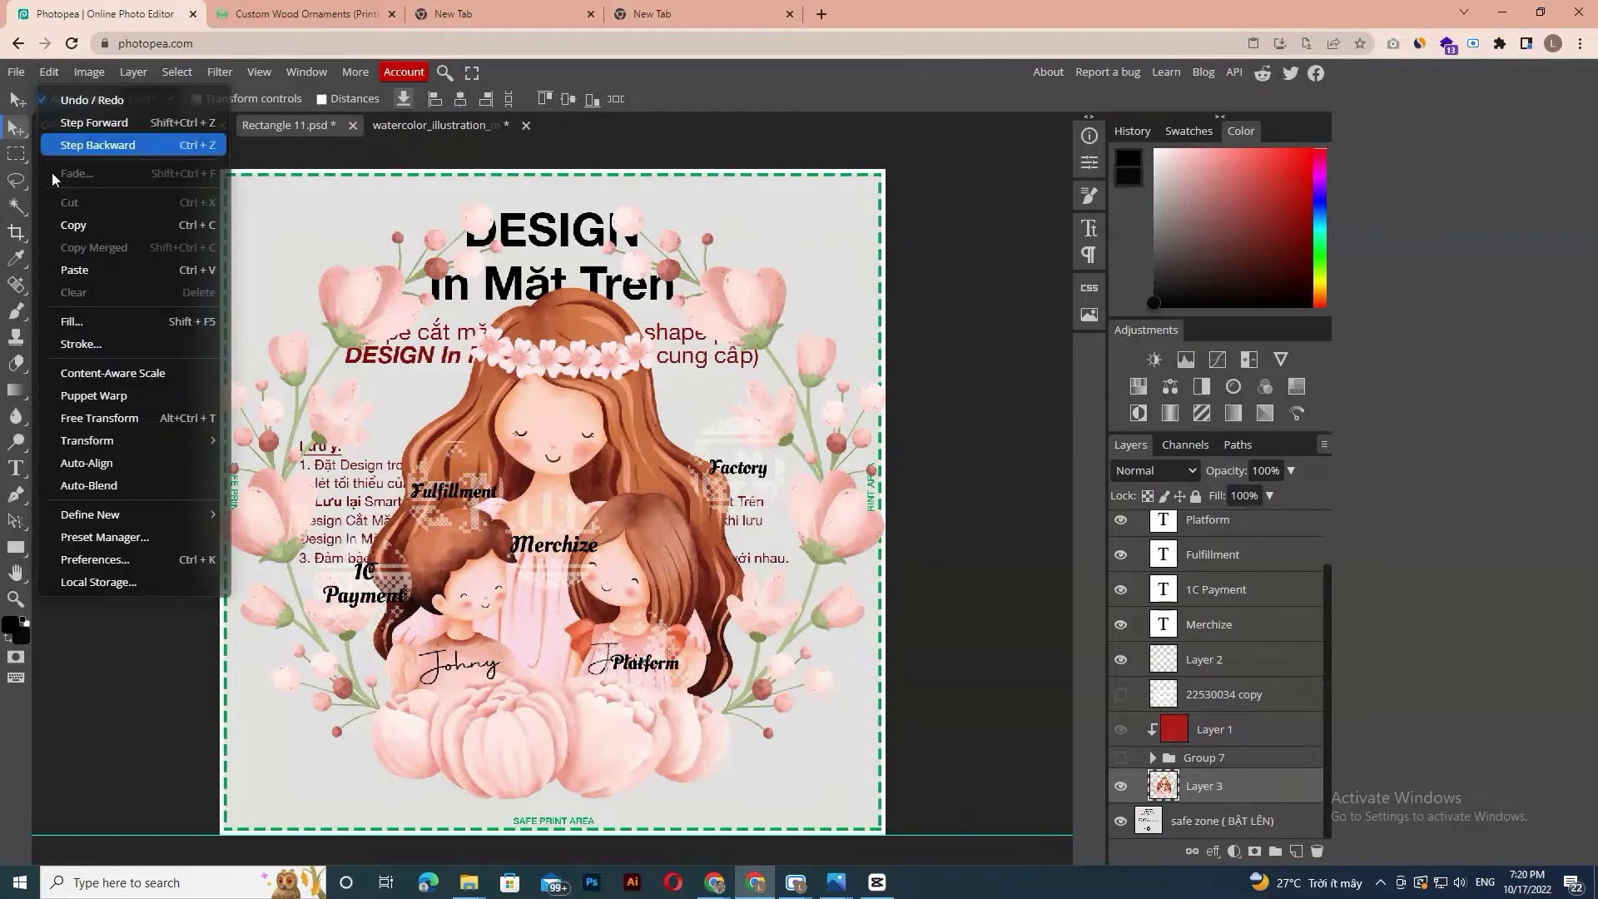
{"action": "left_click", "coordinate": [125, 420]}
{"action": "left_click_drag", "start_coordinate": [879, 205], "coordinate": [868, 219]}
{"action": "left_click_drag", "start_coordinate": [744, 337], "coordinate": [751, 336]}
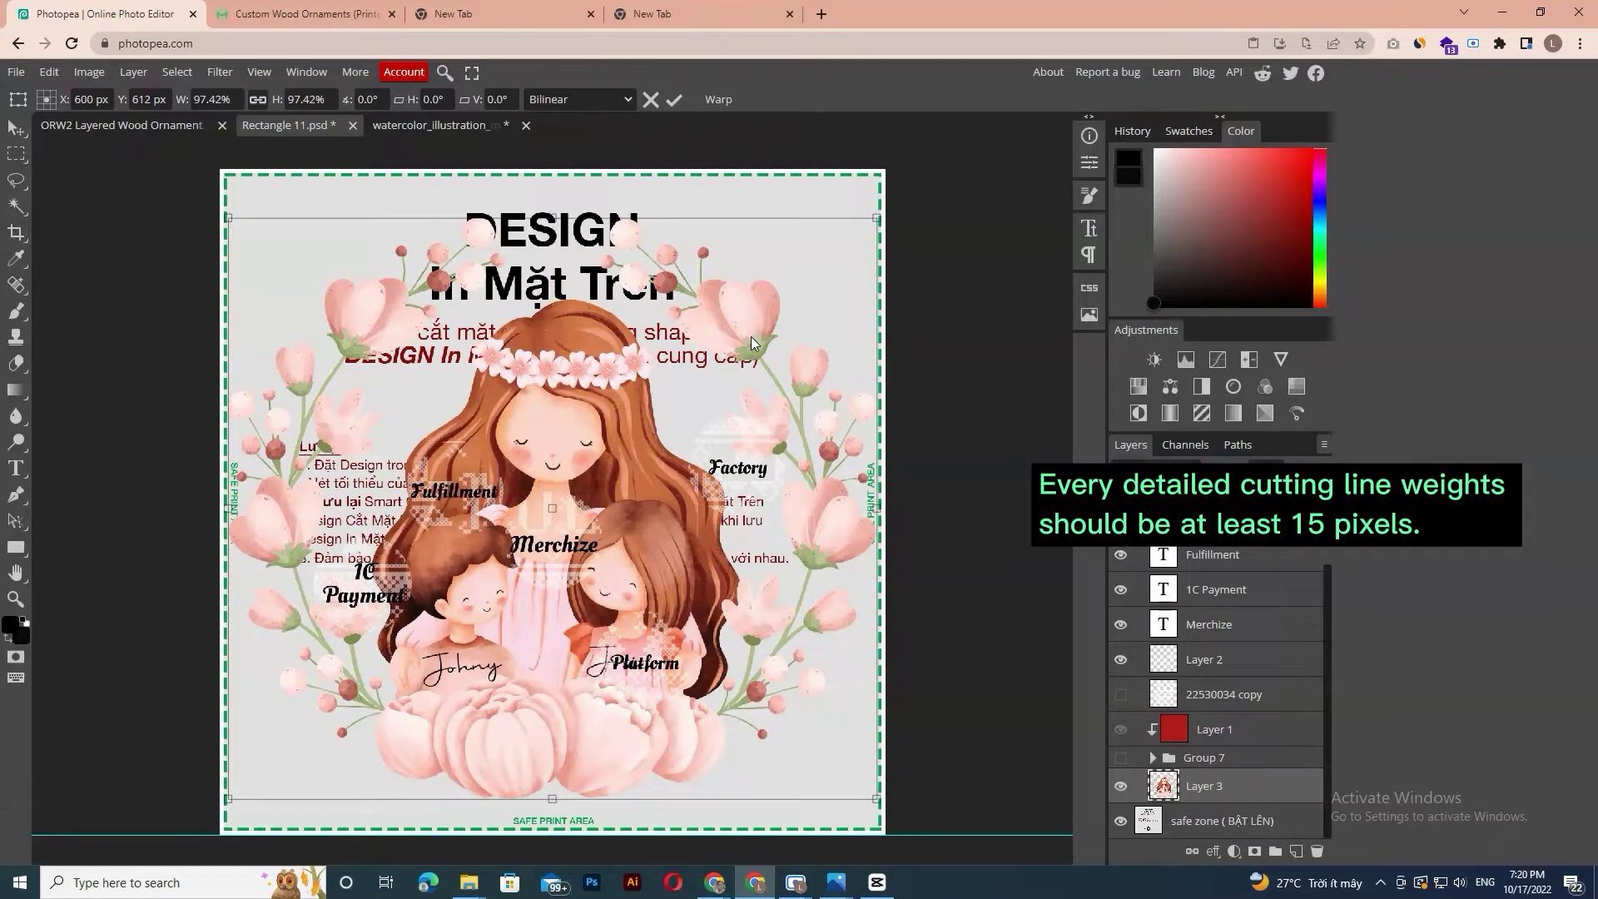
{"action": "key", "text": "Return"}
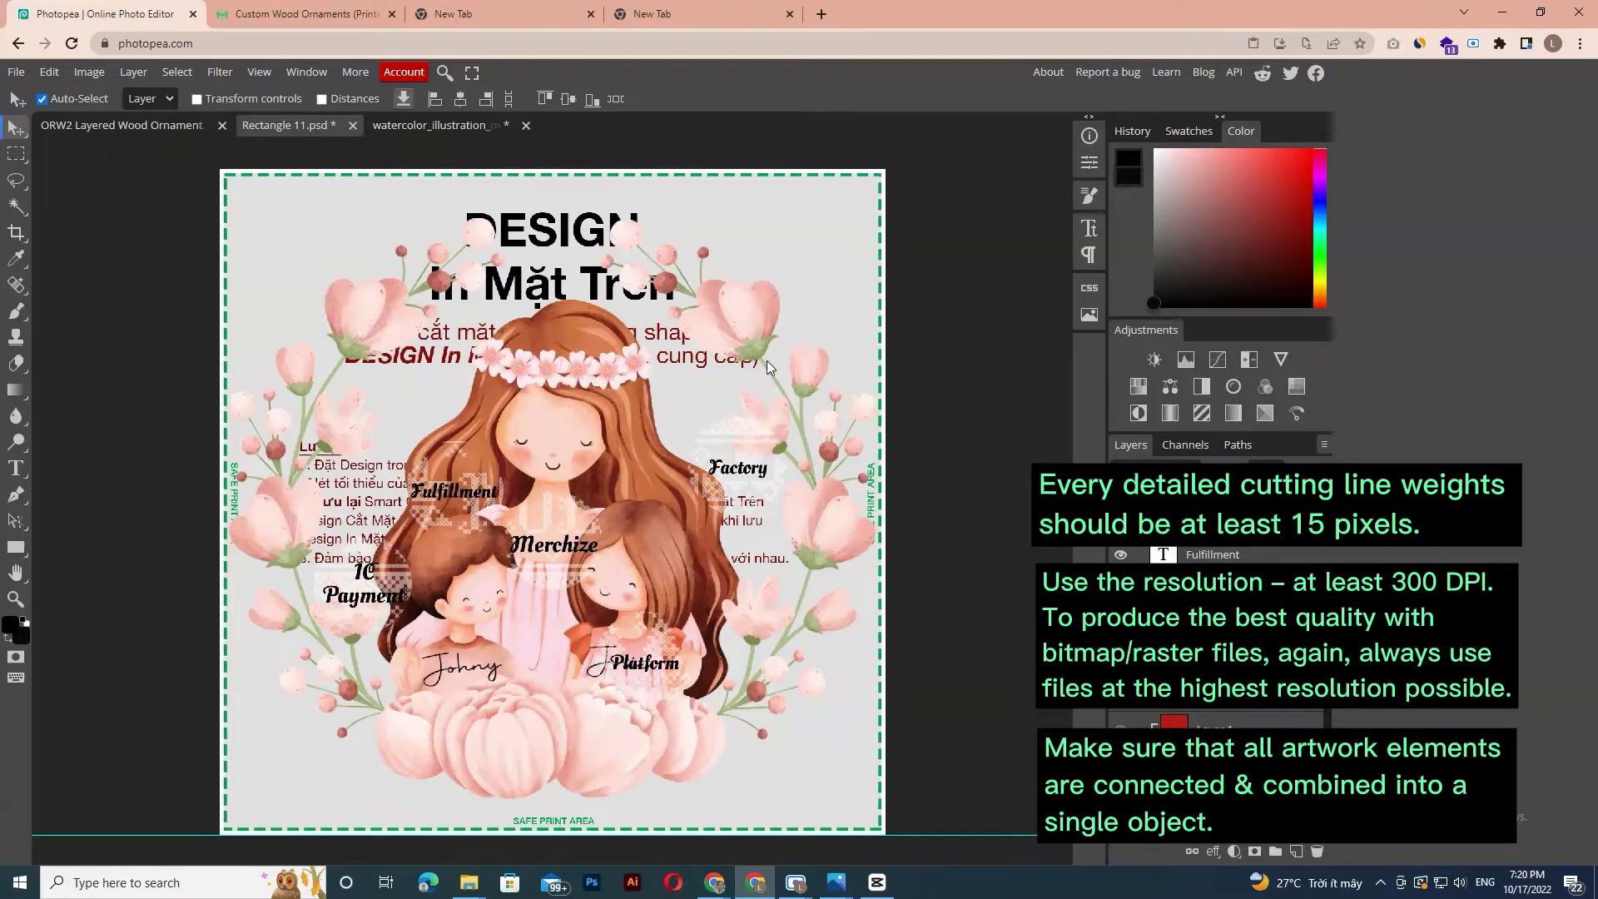
- Draw a small ellipse near the illustration's top centre and convert it to a selection
{"action": "left_click", "coordinate": [17, 548]}
{"action": "left_click", "coordinate": [16, 549]}
{"action": "left_click", "coordinate": [64, 575]}
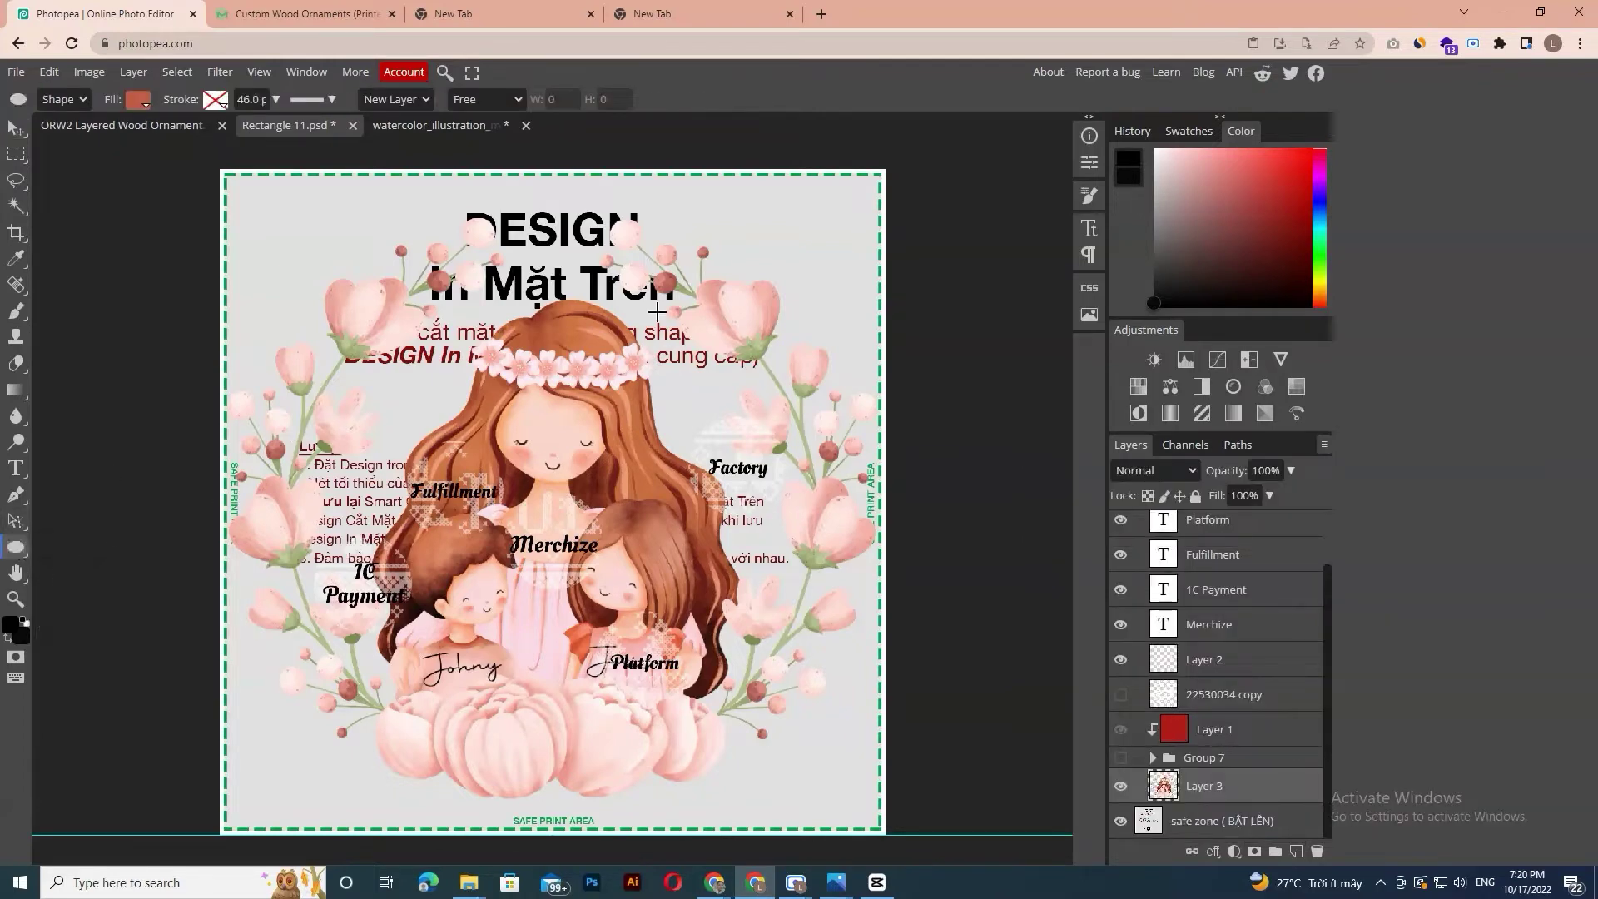
{"action": "left_click_drag", "start_coordinate": [549, 319], "coordinate": [579, 348]}
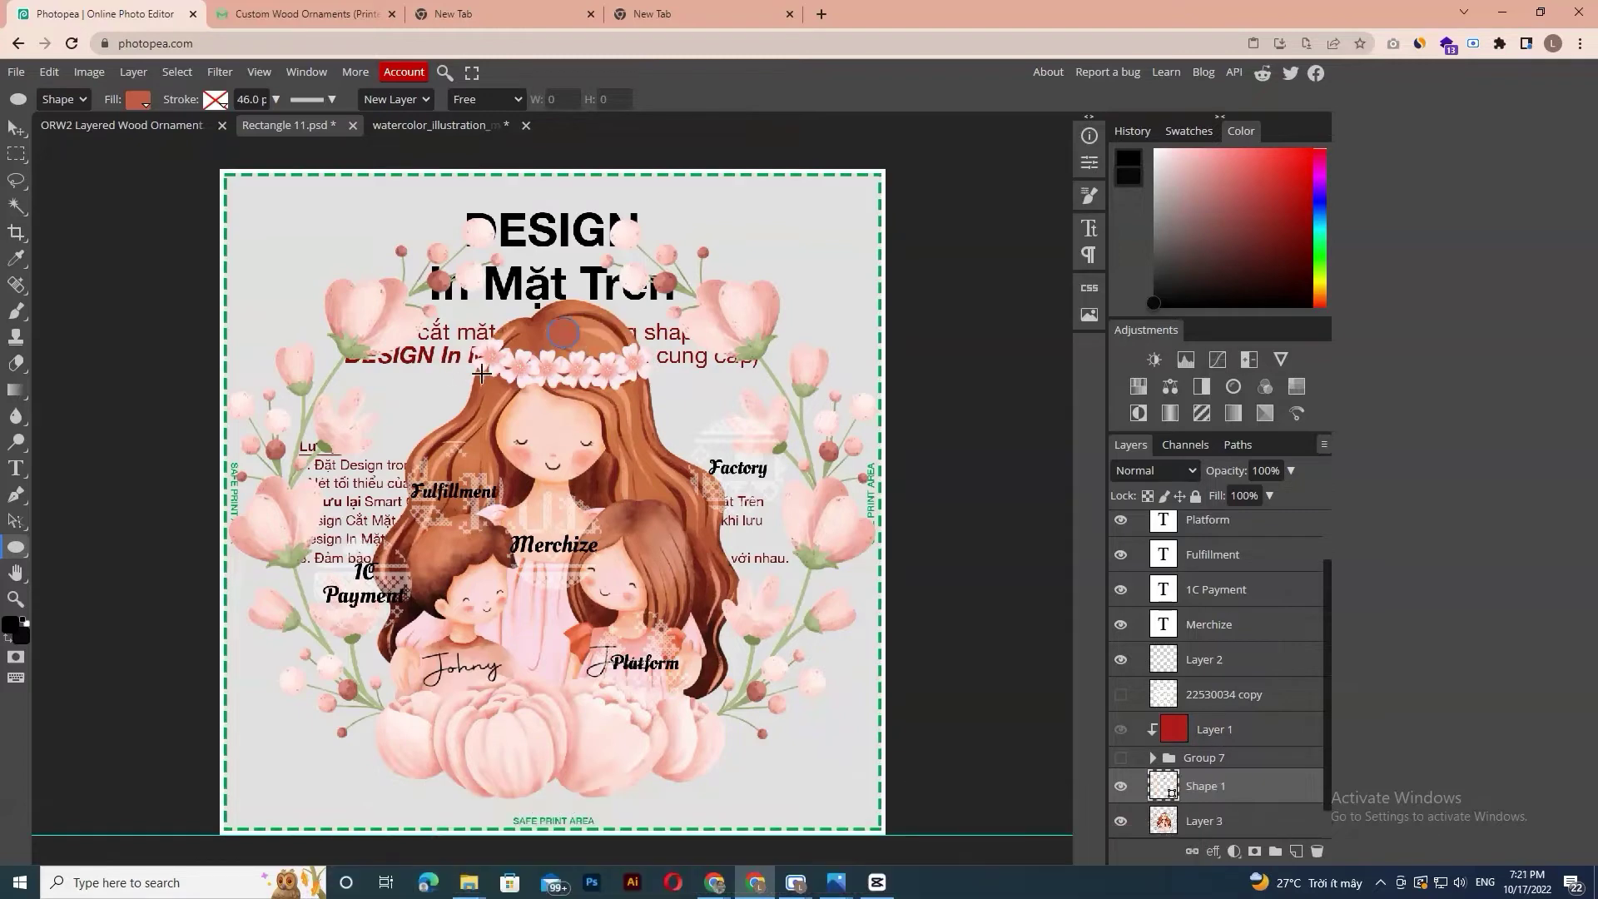
{"action": "right_click", "coordinate": [571, 336]}
{"action": "left_click", "coordinate": [609, 403]}
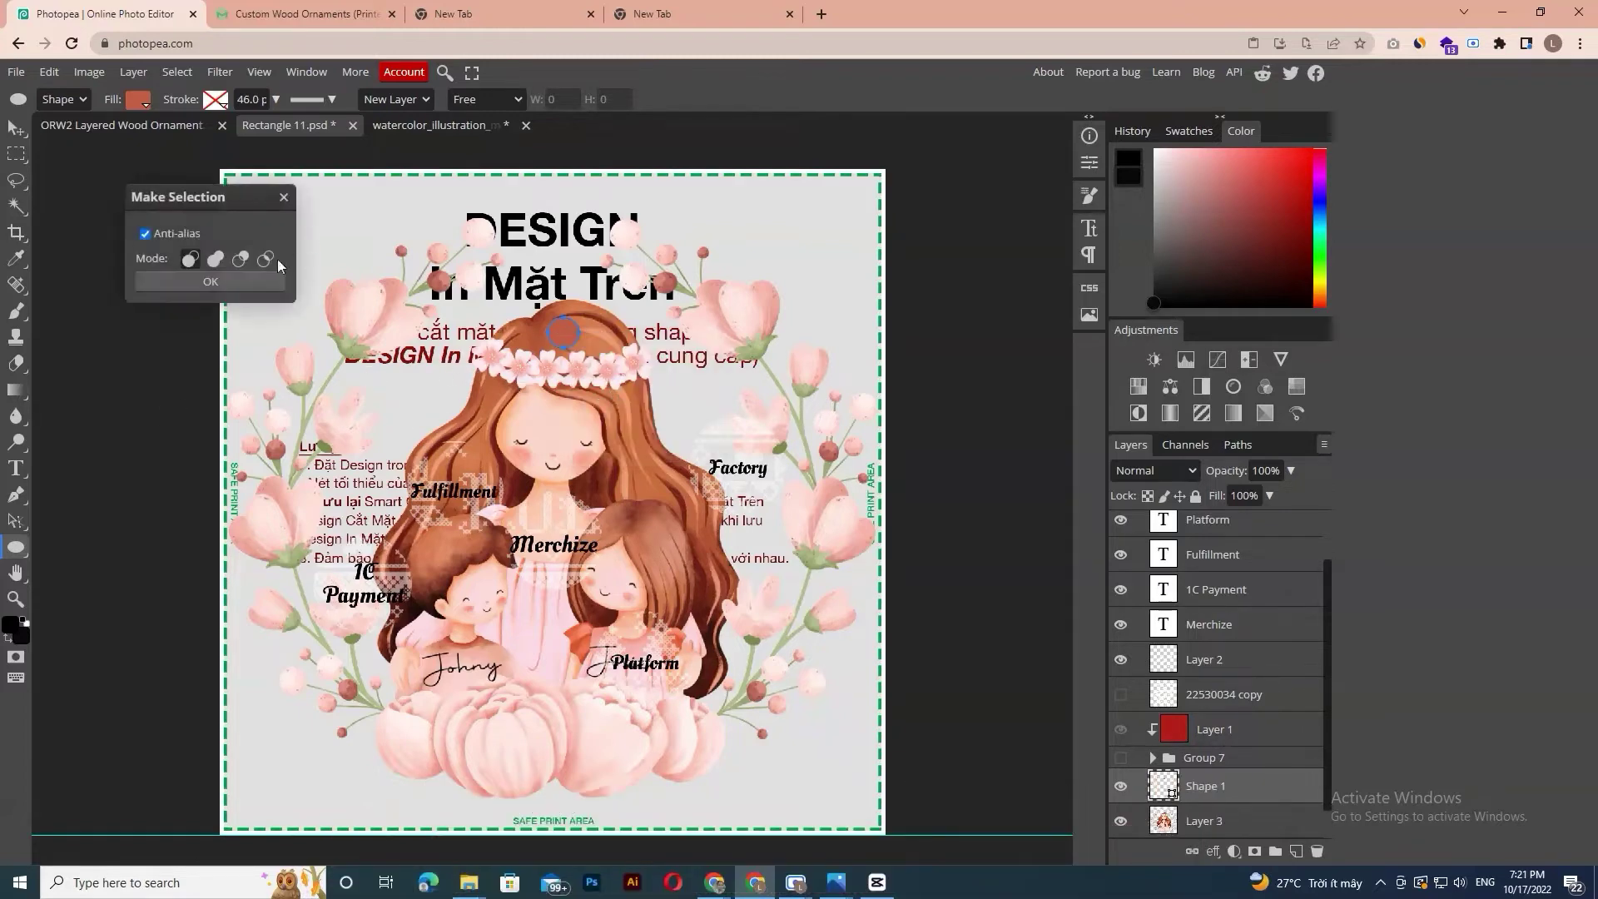
{"action": "left_click", "coordinate": [270, 283]}
- Target Layer 3, hide Shape 1, and bring up the History panel
{"action": "left_click", "coordinate": [1237, 825]}
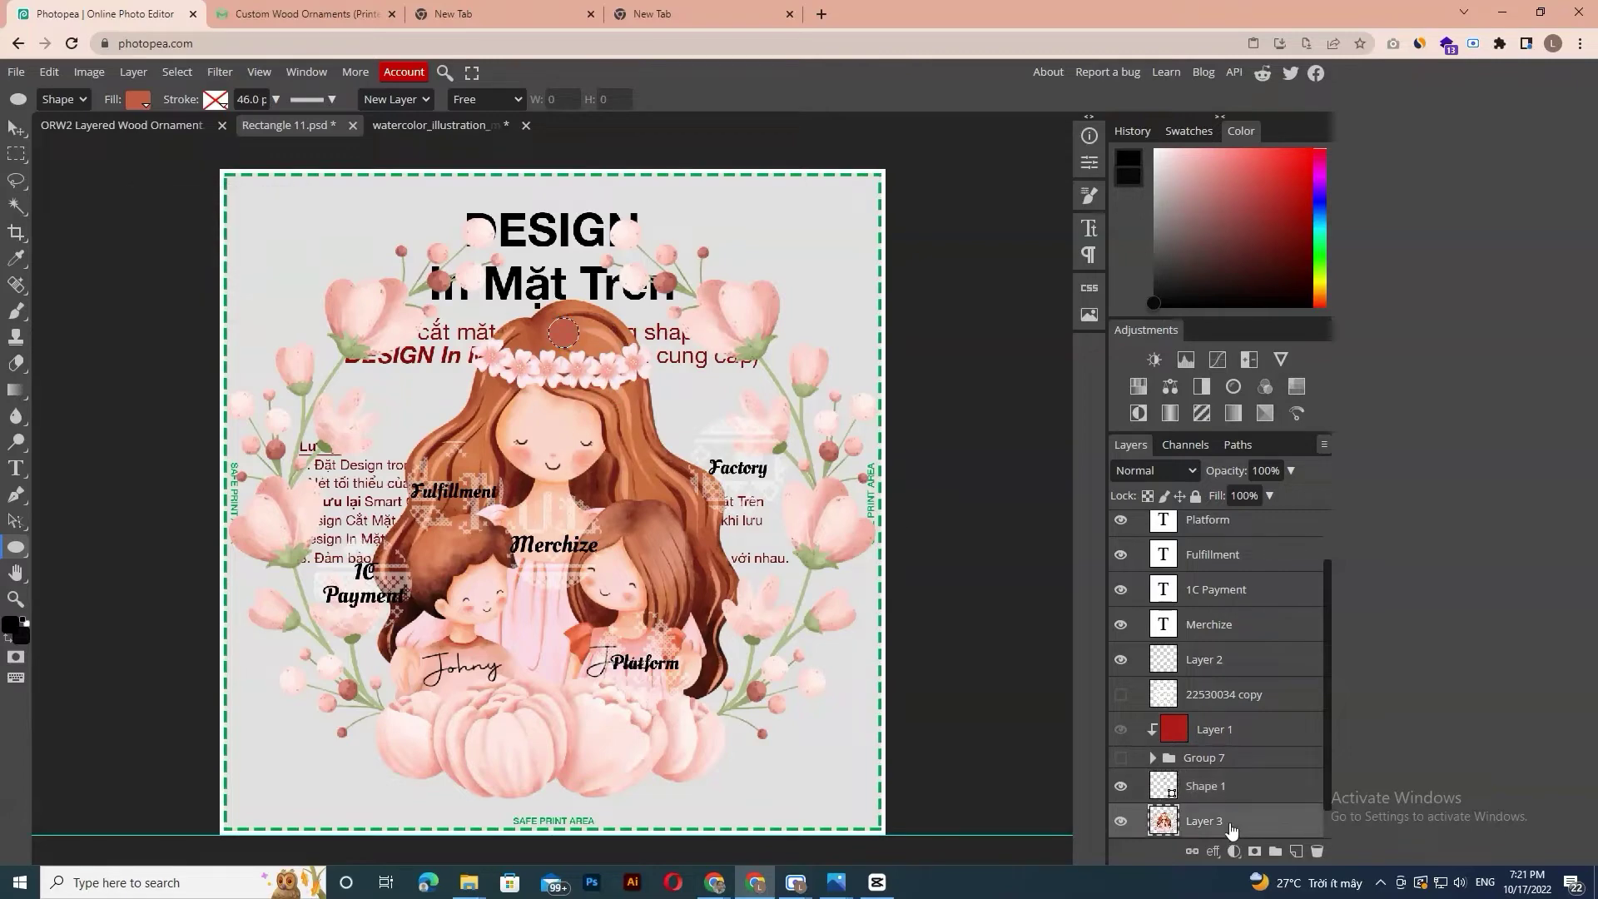
{"action": "left_click", "coordinate": [1121, 786]}
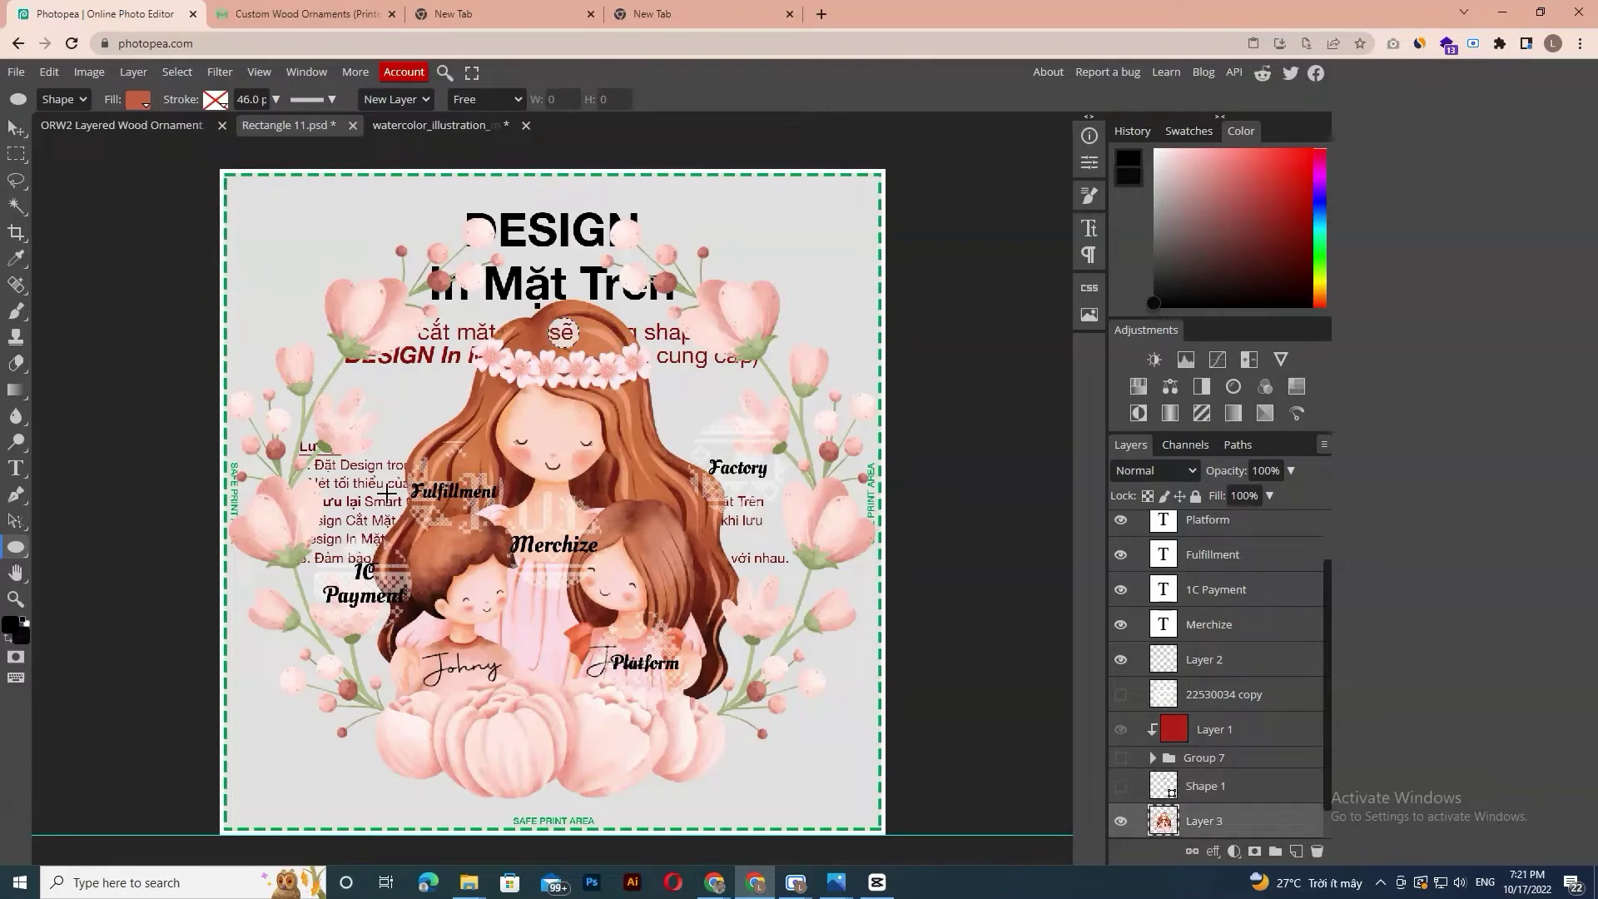
{"action": "left_click", "coordinate": [15, 154]}
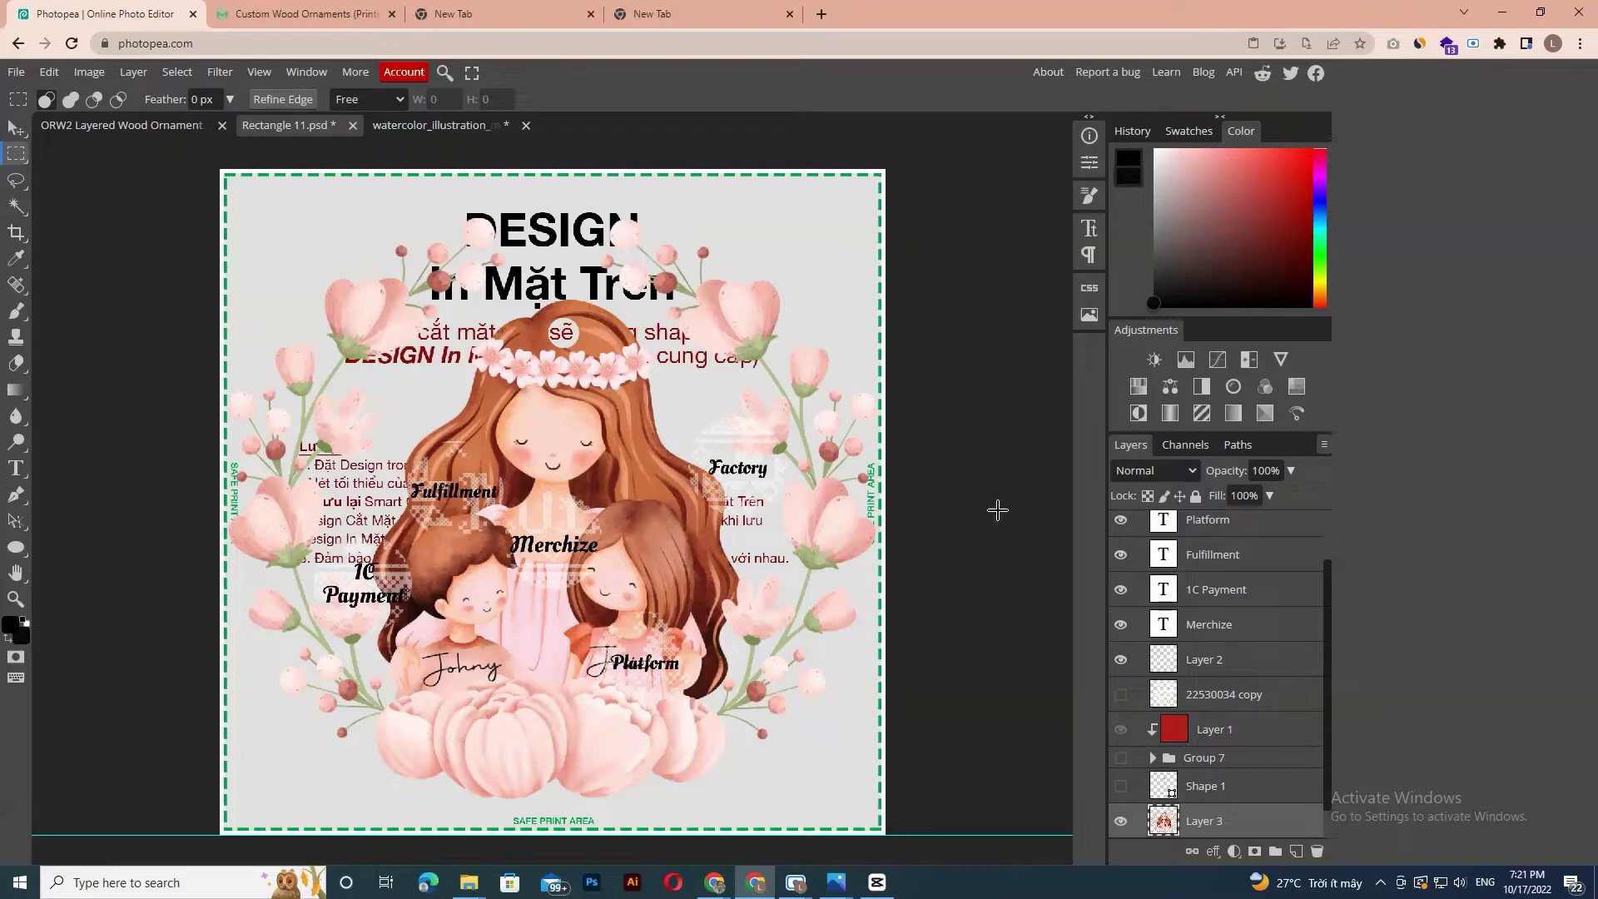
{"action": "scroll", "coordinate": [1148, 799], "scroll_direction": "down", "scroll_amount": 1}
{"action": "left_click", "coordinate": [1121, 821]}
{"action": "left_click", "coordinate": [1121, 820]}
{"action": "key", "text": "v"}
{"action": "left_click", "coordinate": [1132, 130]}
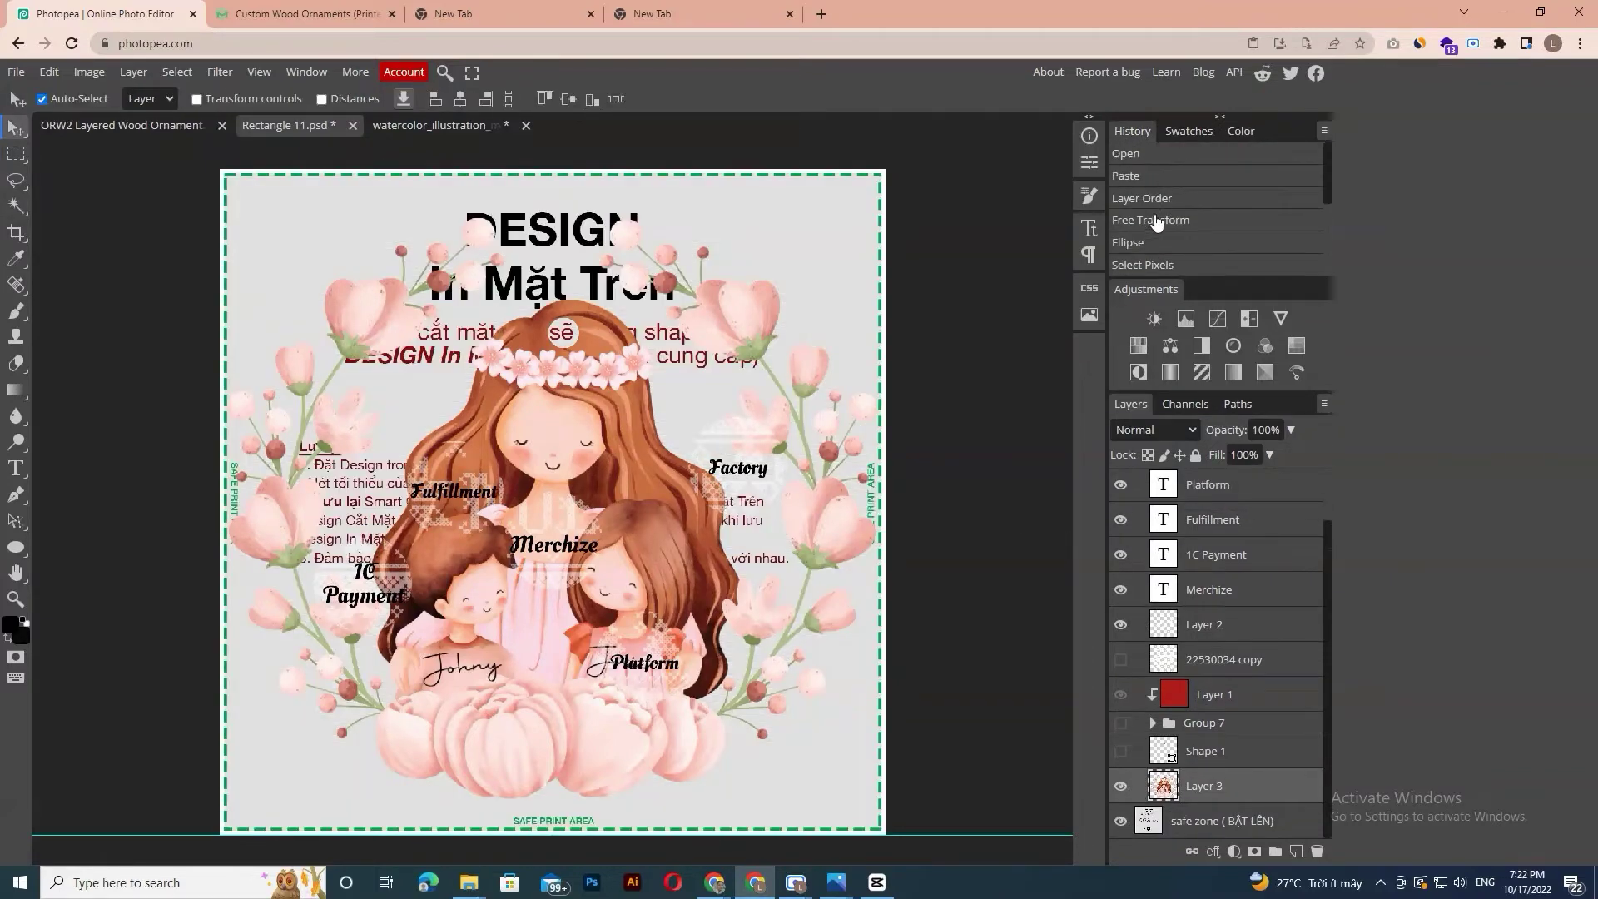
- Revert to before the circle, duplicate the illustration as Layer 3 copy, and hide Layer 3
{"action": "left_click", "coordinate": [1157, 220]}
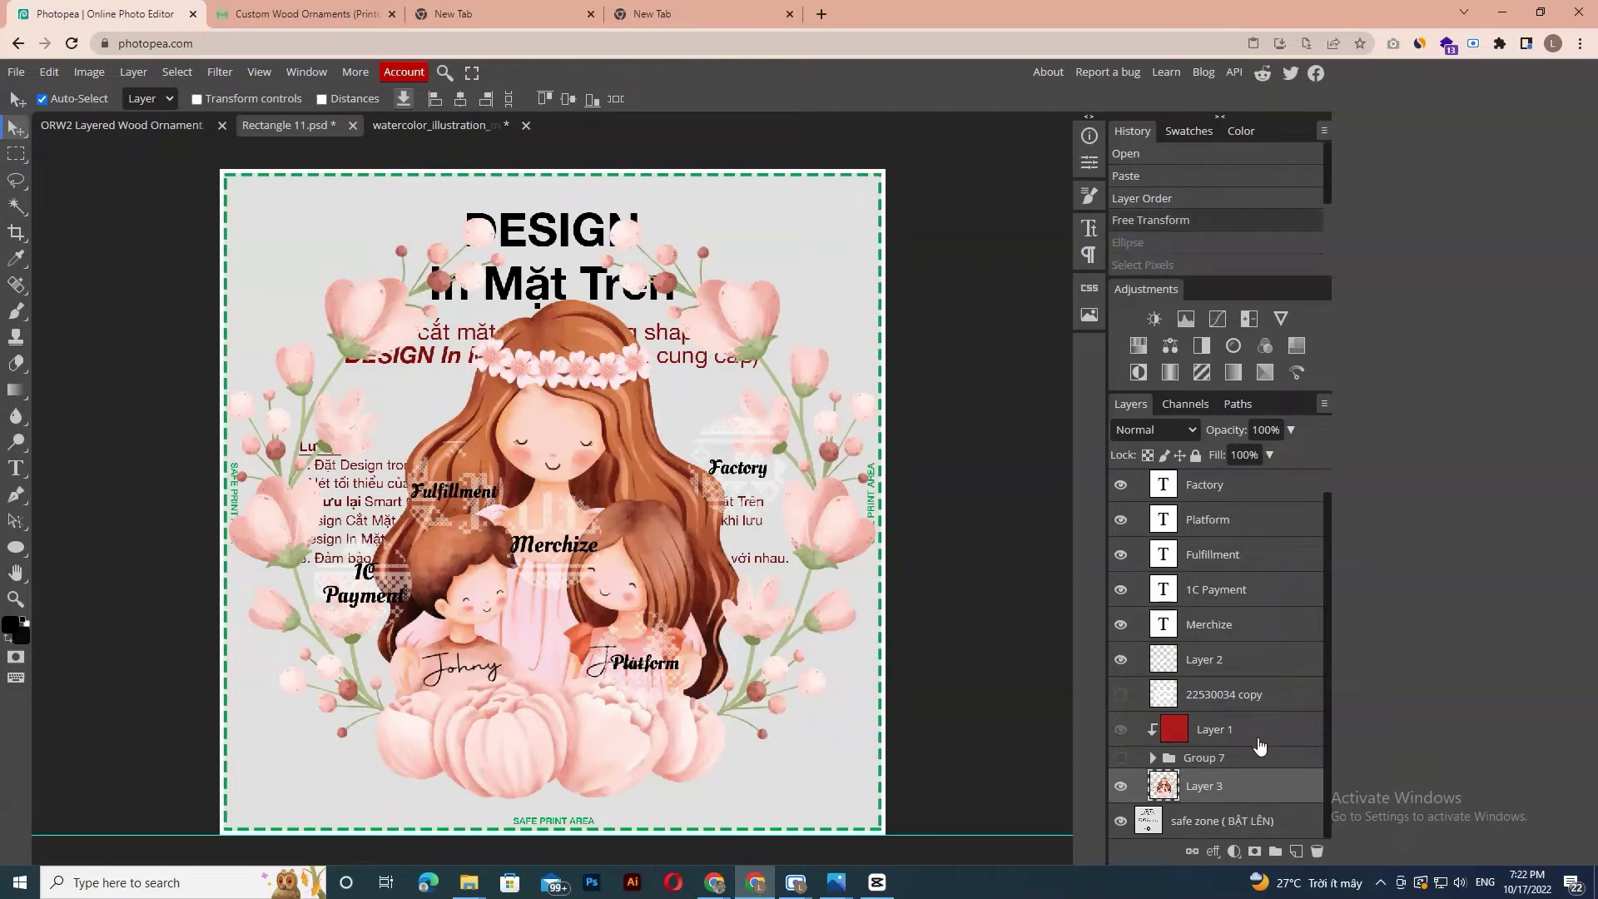
{"action": "key", "text": "ctrl+j"}
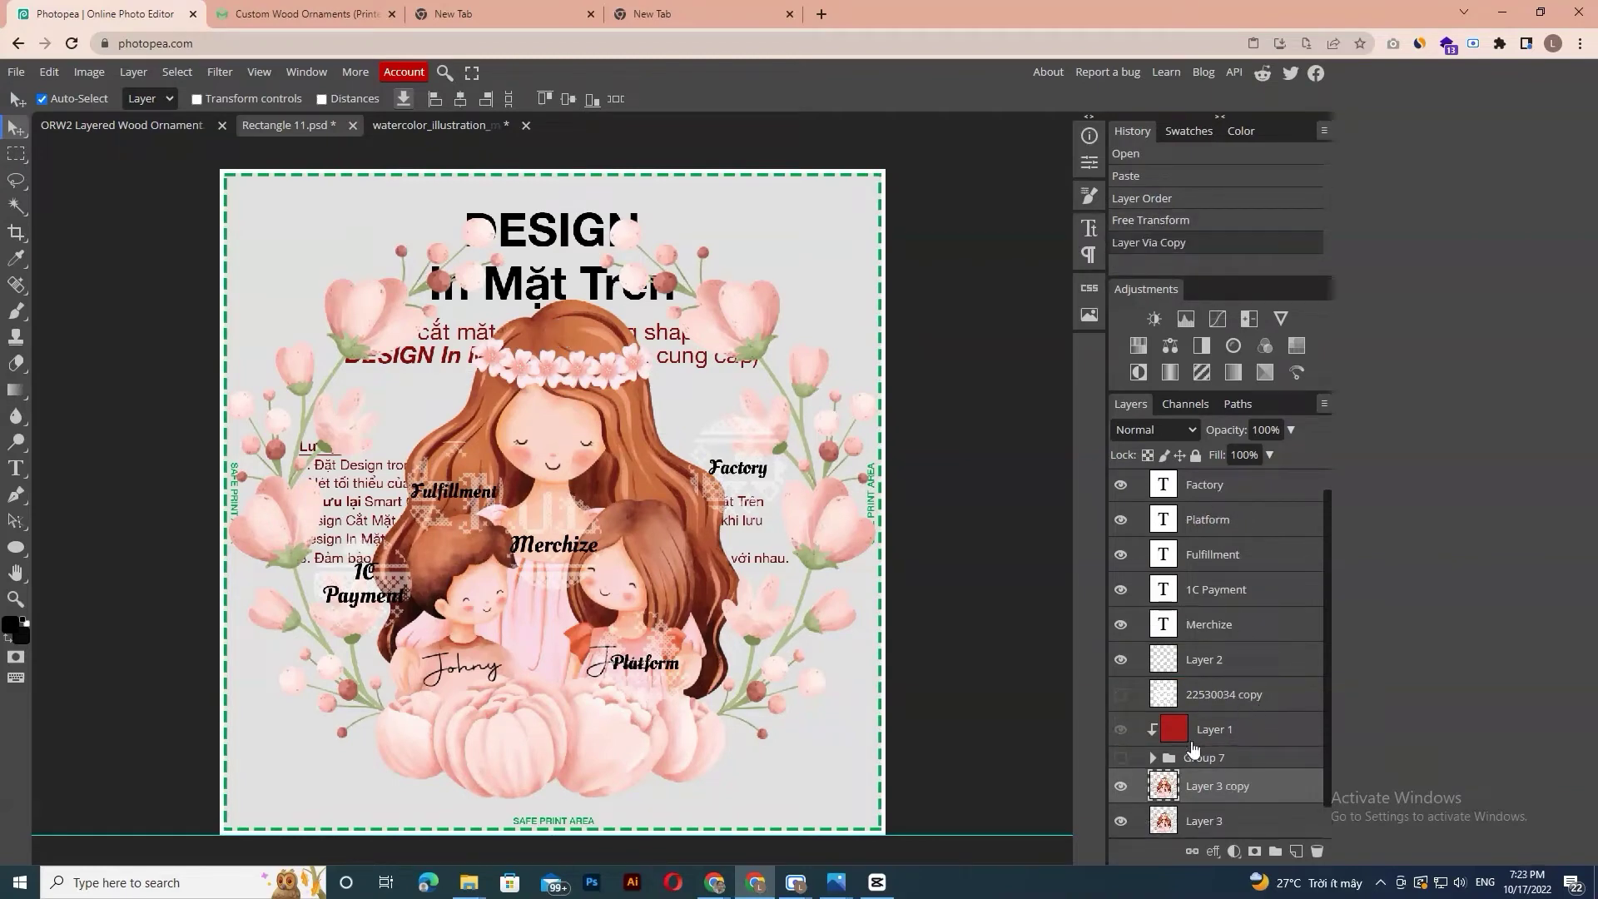
{"action": "scroll", "coordinate": [1192, 749], "scroll_direction": "down", "scroll_amount": 1}
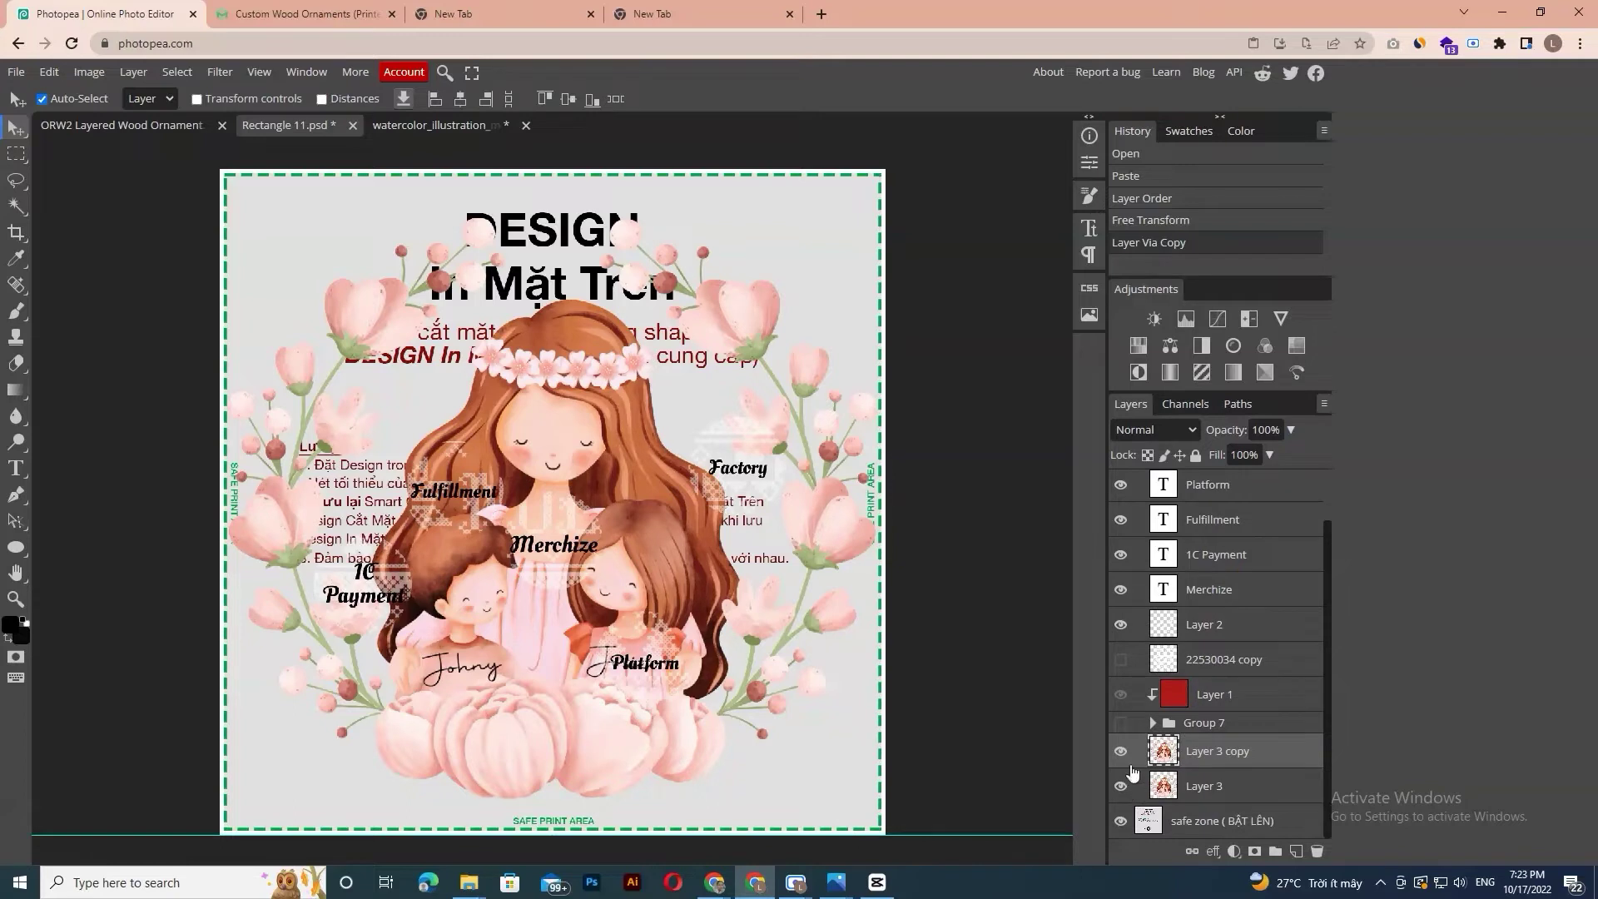
{"action": "left_click", "coordinate": [1121, 786]}
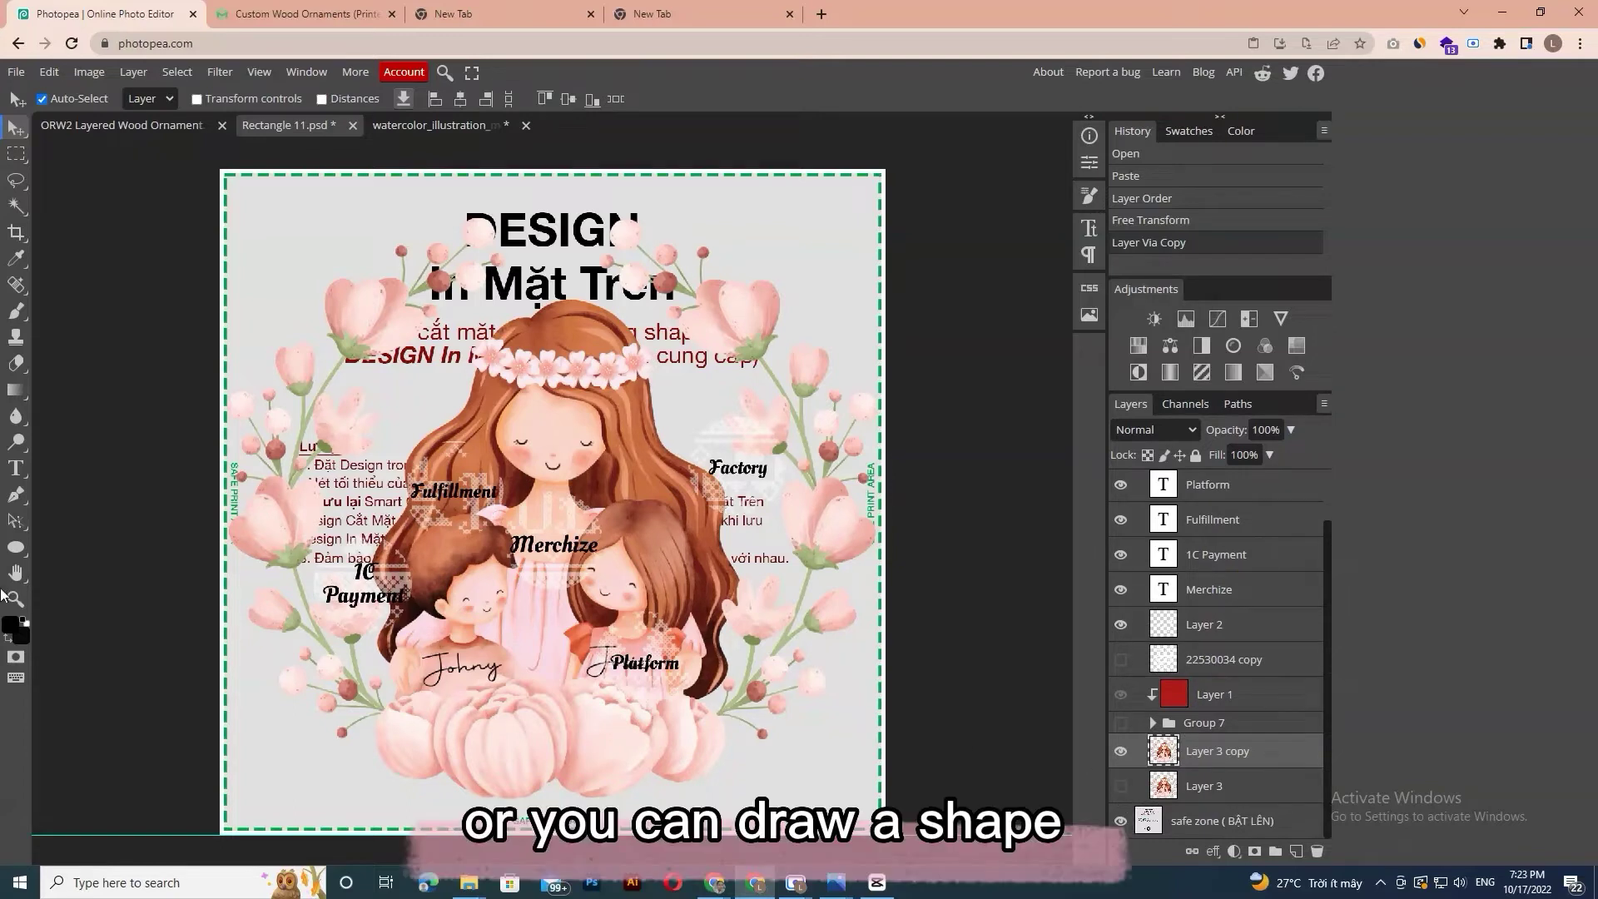
- Draw a pink 46 px stroke ring above the mother's head and place it below Layer 3 copy
{"action": "left_click", "coordinate": [16, 547]}
{"action": "left_click_drag", "start_coordinate": [521, 261], "coordinate": [580, 325]}
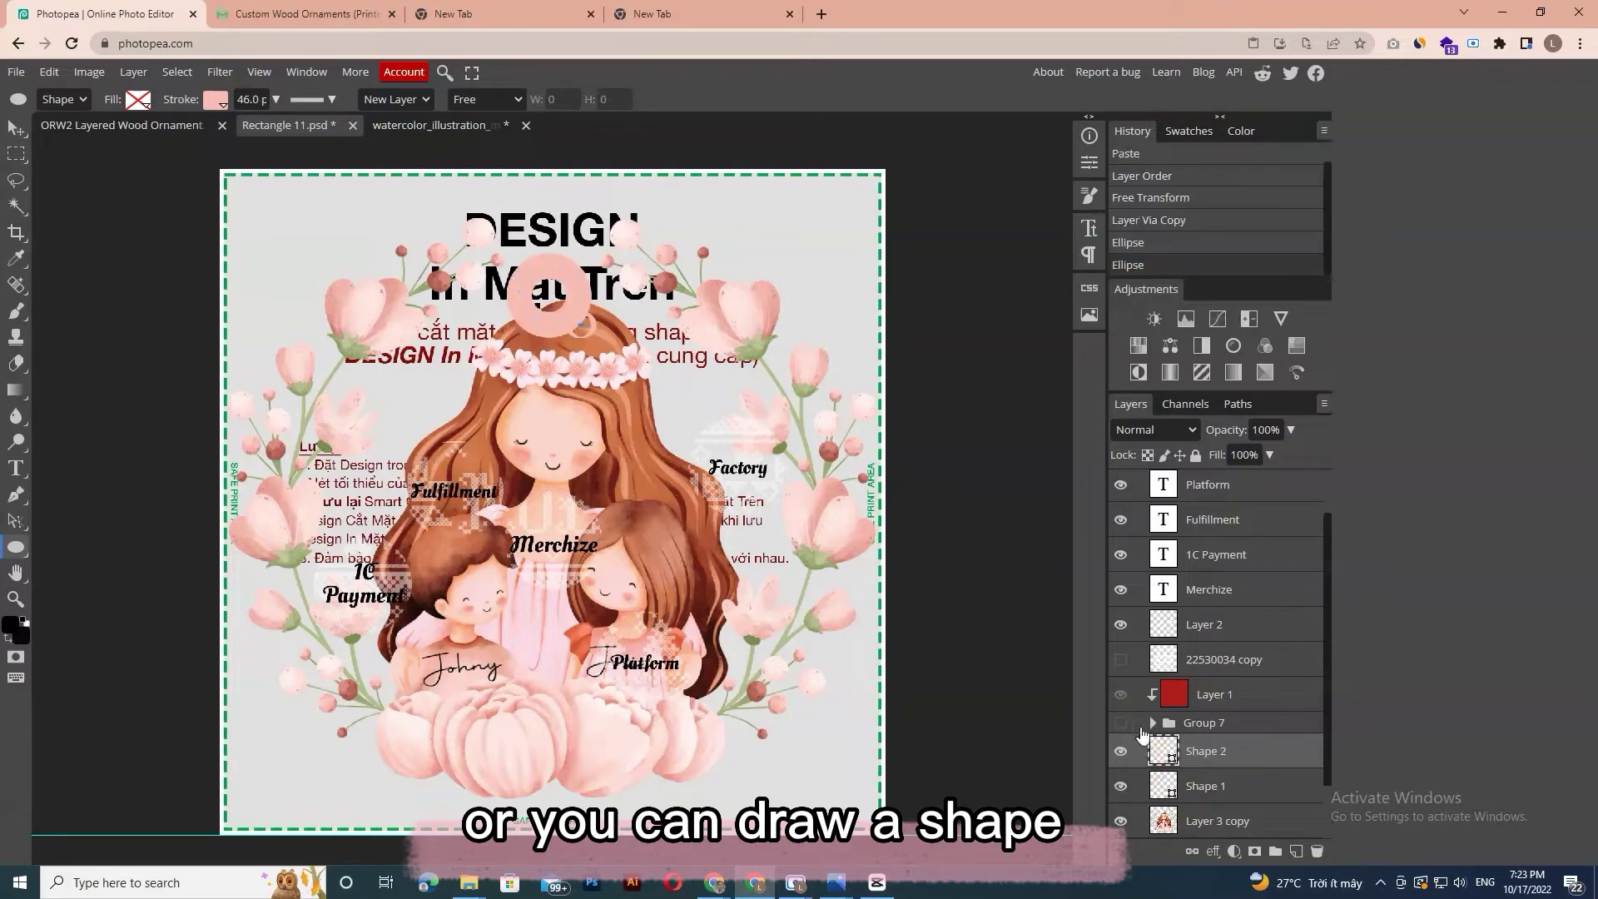
{"action": "key", "text": "ctrl+z"}
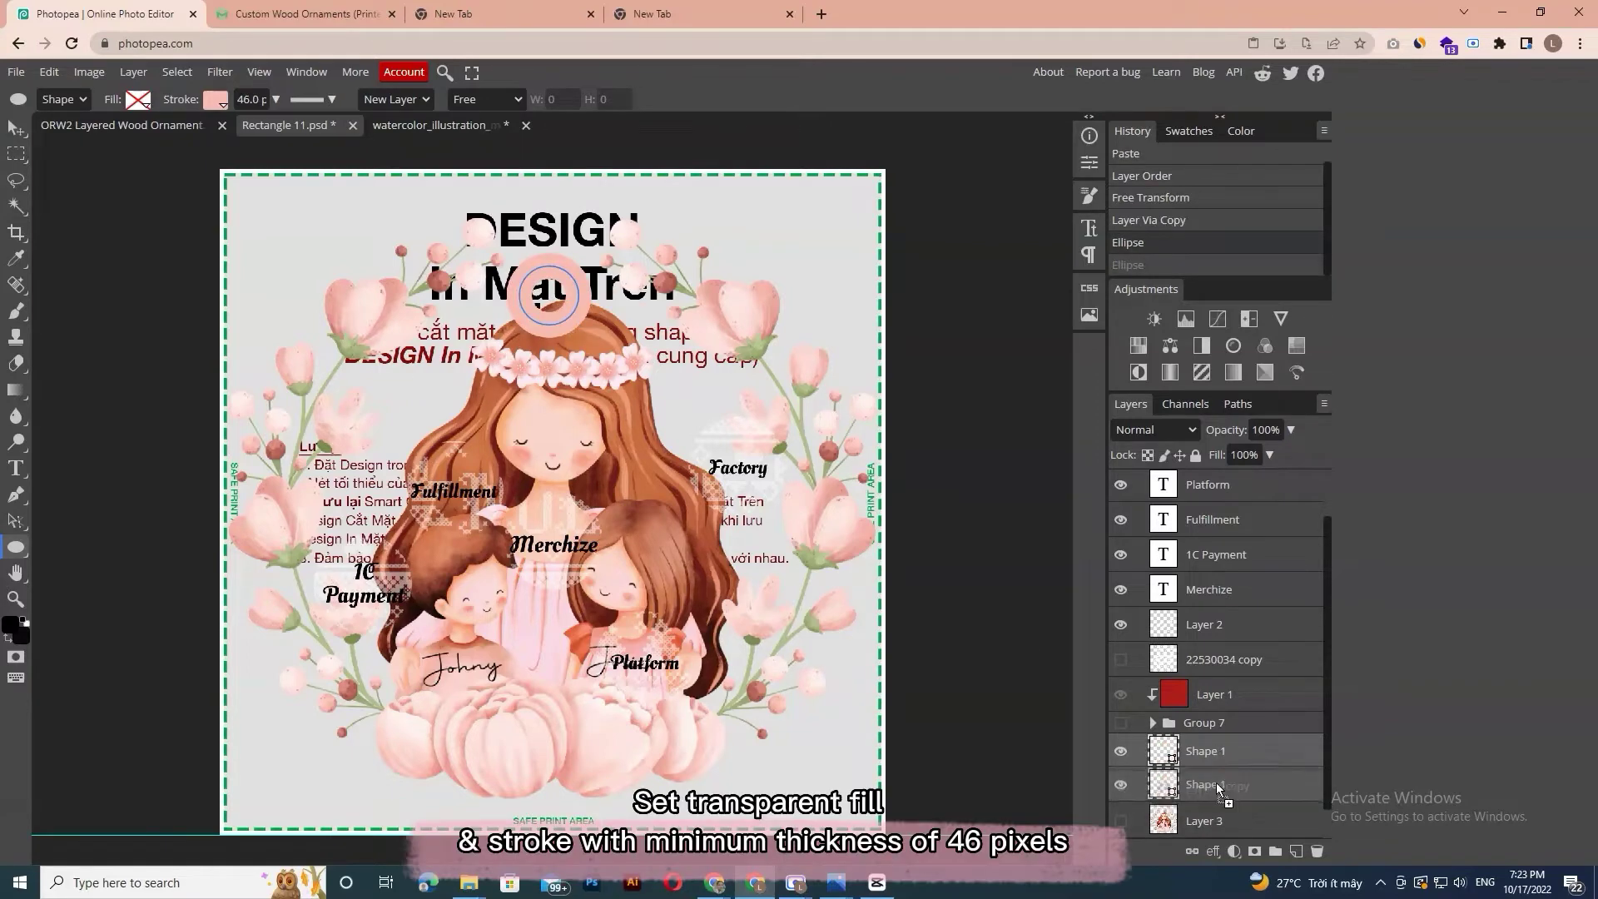
{"action": "left_click_drag", "start_coordinate": [1219, 804], "coordinate": [1216, 793]}
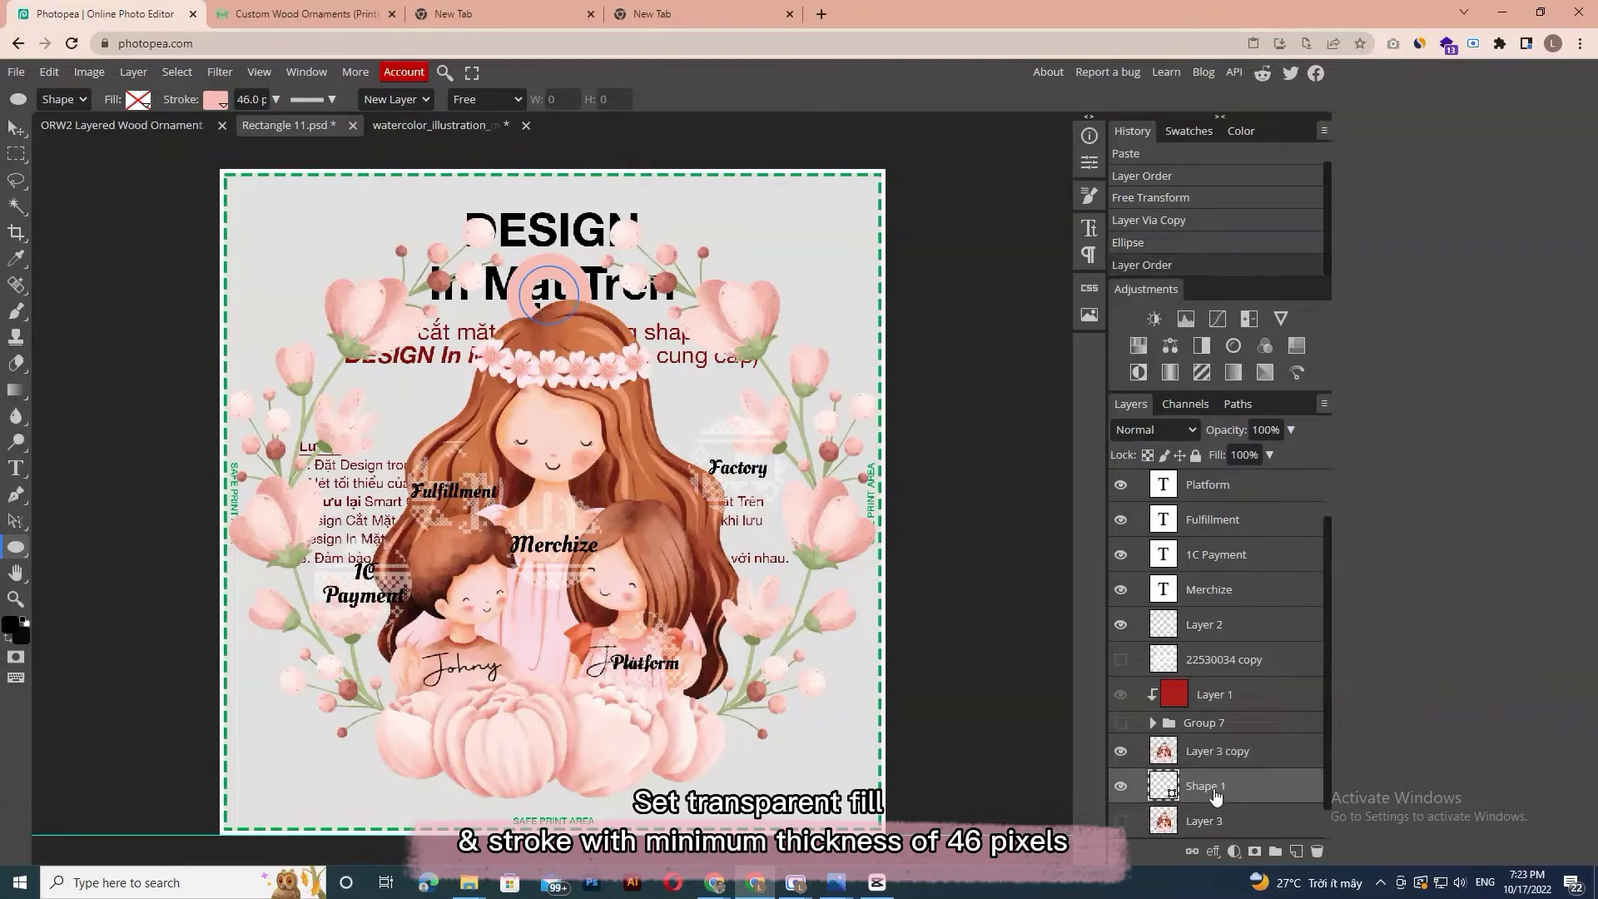
- Hide the safe zone guide, Layer 2 overlay, and the Merchize, 1C Payment, Fulfillment, Platform, Factory labels
{"action": "scroll", "coordinate": [1165, 807], "scroll_direction": "down", "scroll_amount": 1}
{"action": "left_click", "coordinate": [1121, 821]}
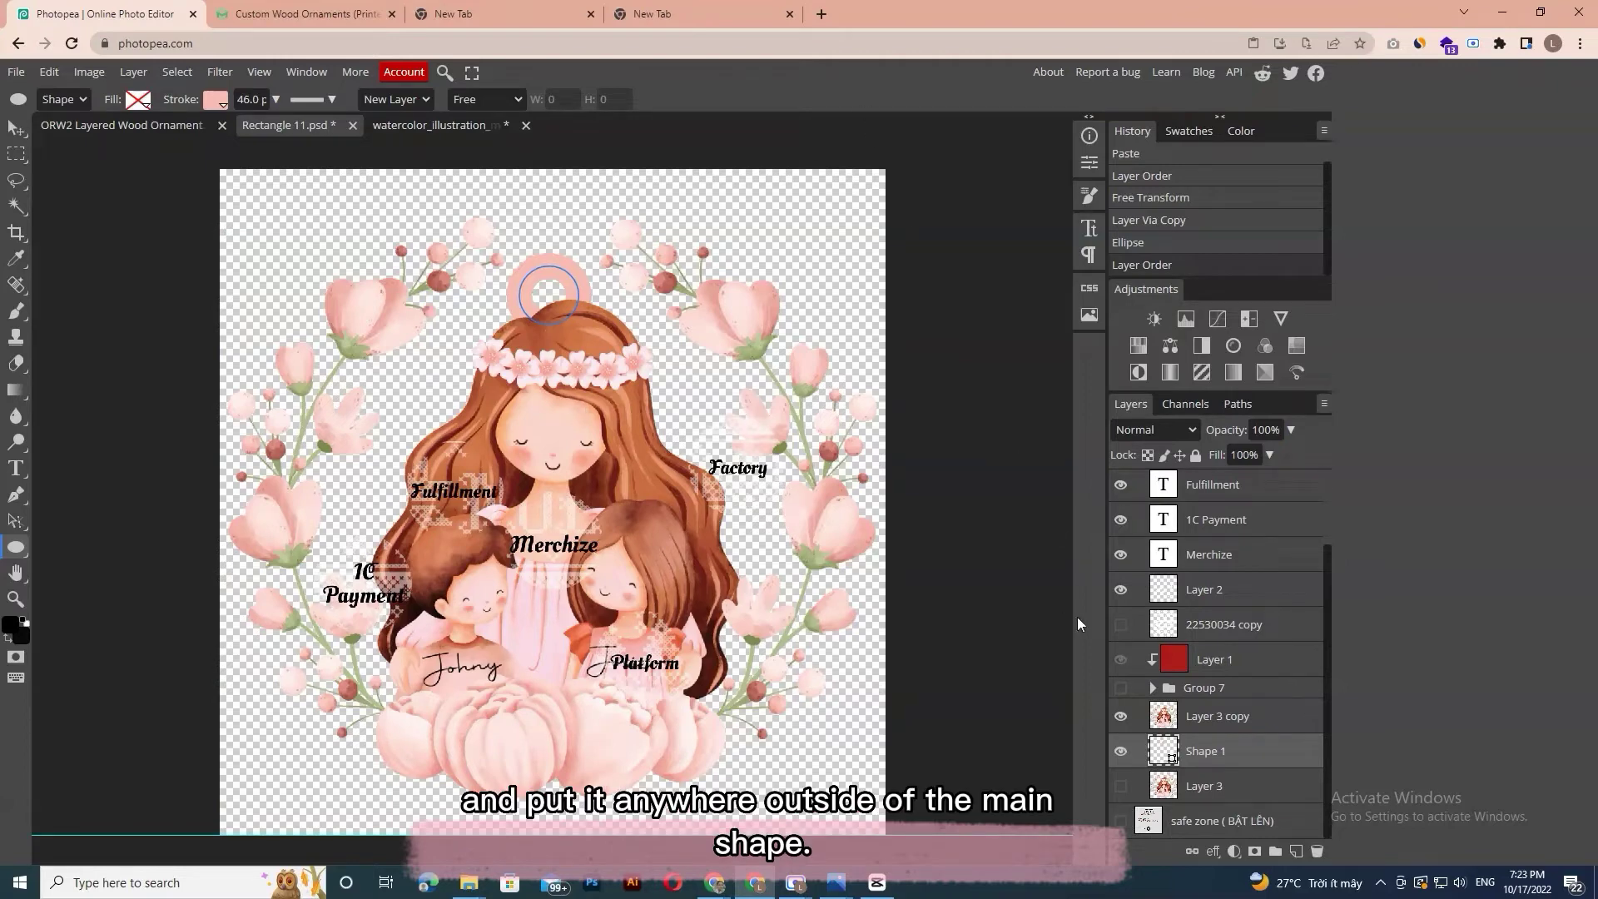
{"action": "left_click", "coordinate": [1122, 588]}
{"action": "left_click", "coordinate": [1121, 554]}
{"action": "left_click", "coordinate": [1121, 519]}
{"action": "scroll", "coordinate": [1121, 519], "scroll_direction": "up", "scroll_amount": 3}
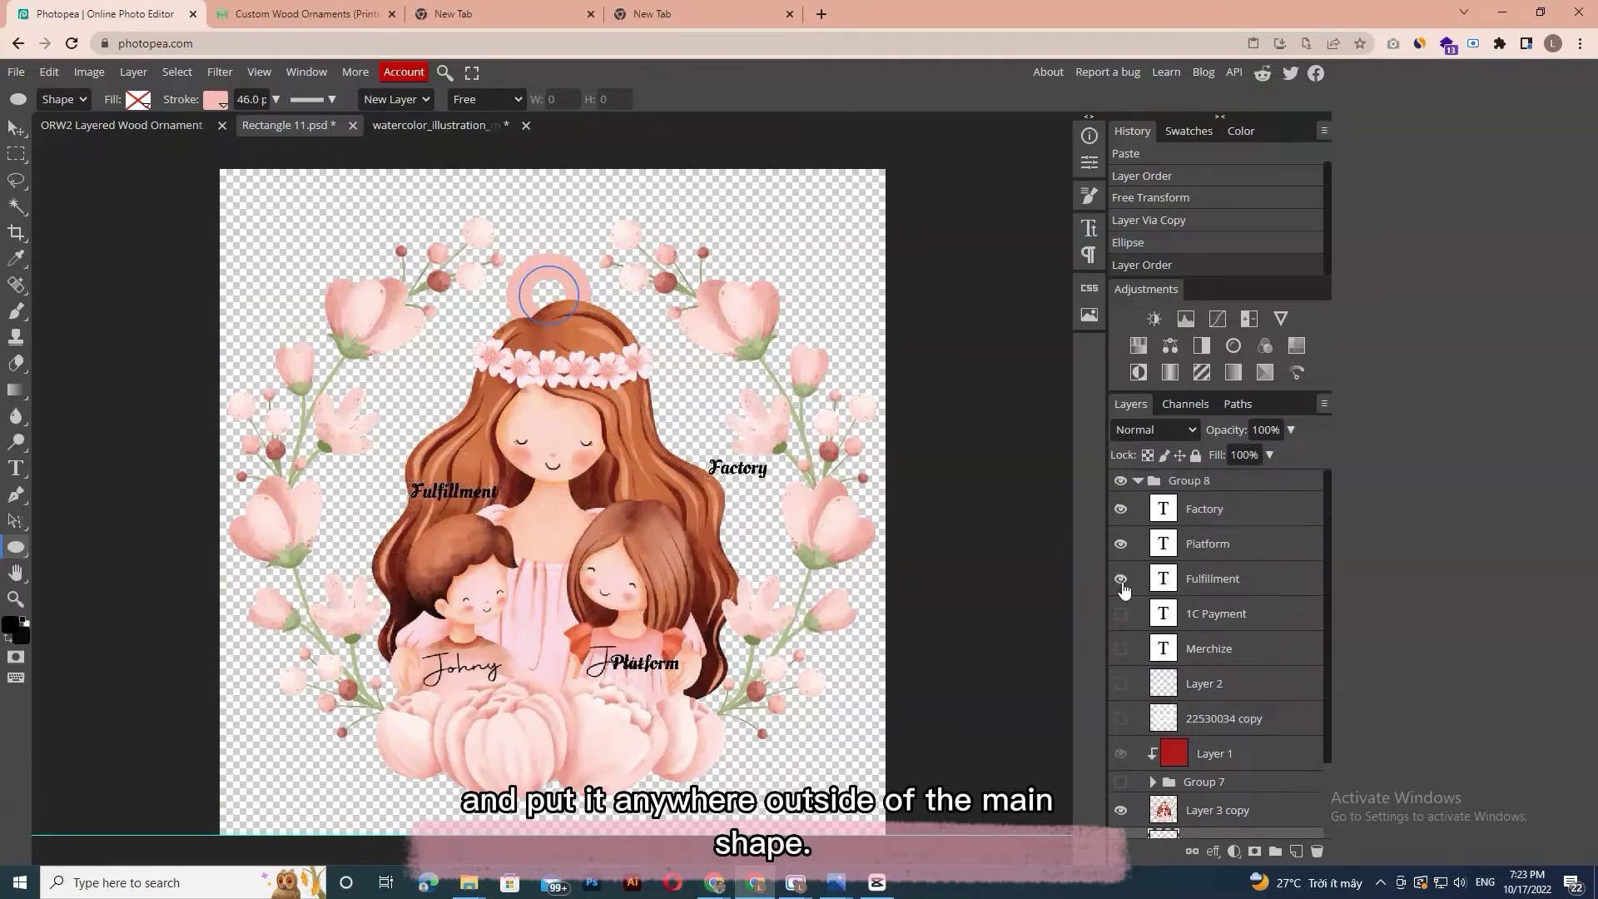
{"action": "left_click", "coordinate": [1122, 579]}
{"action": "left_click", "coordinate": [1121, 543]}
{"action": "left_click", "coordinate": [1121, 508]}
{"action": "scroll", "coordinate": [1124, 816], "scroll_direction": "down", "scroll_amount": 3}
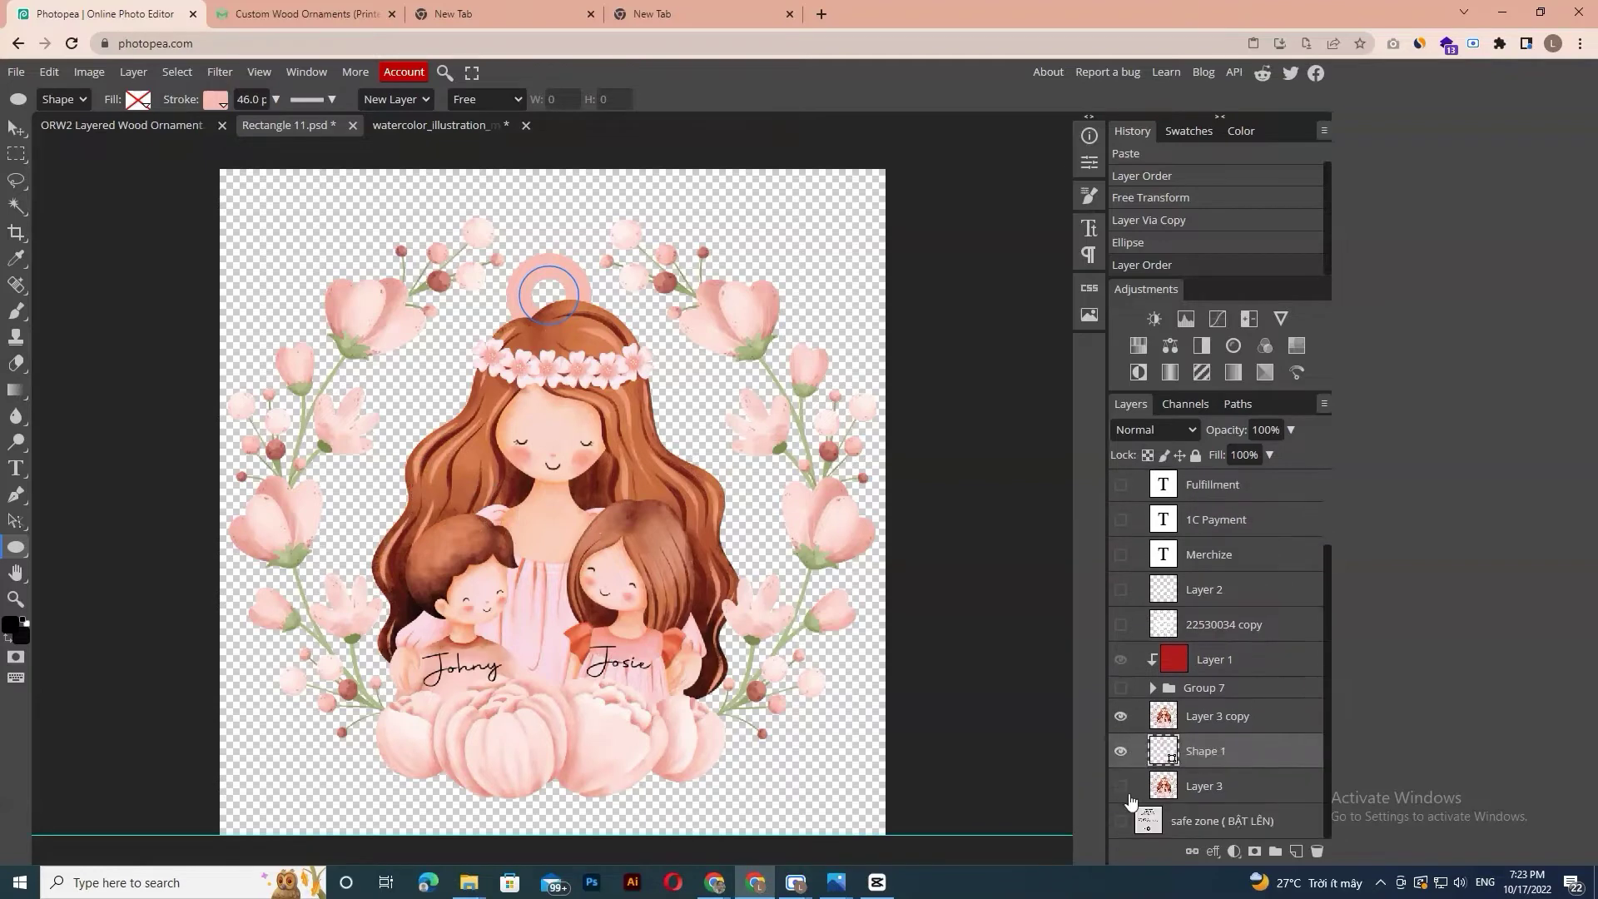
- Hide Layer 3 and save the smart object with Ctrl+S
{"action": "left_click", "coordinate": [1120, 785]}
{"action": "key", "text": "ctrl+s"}
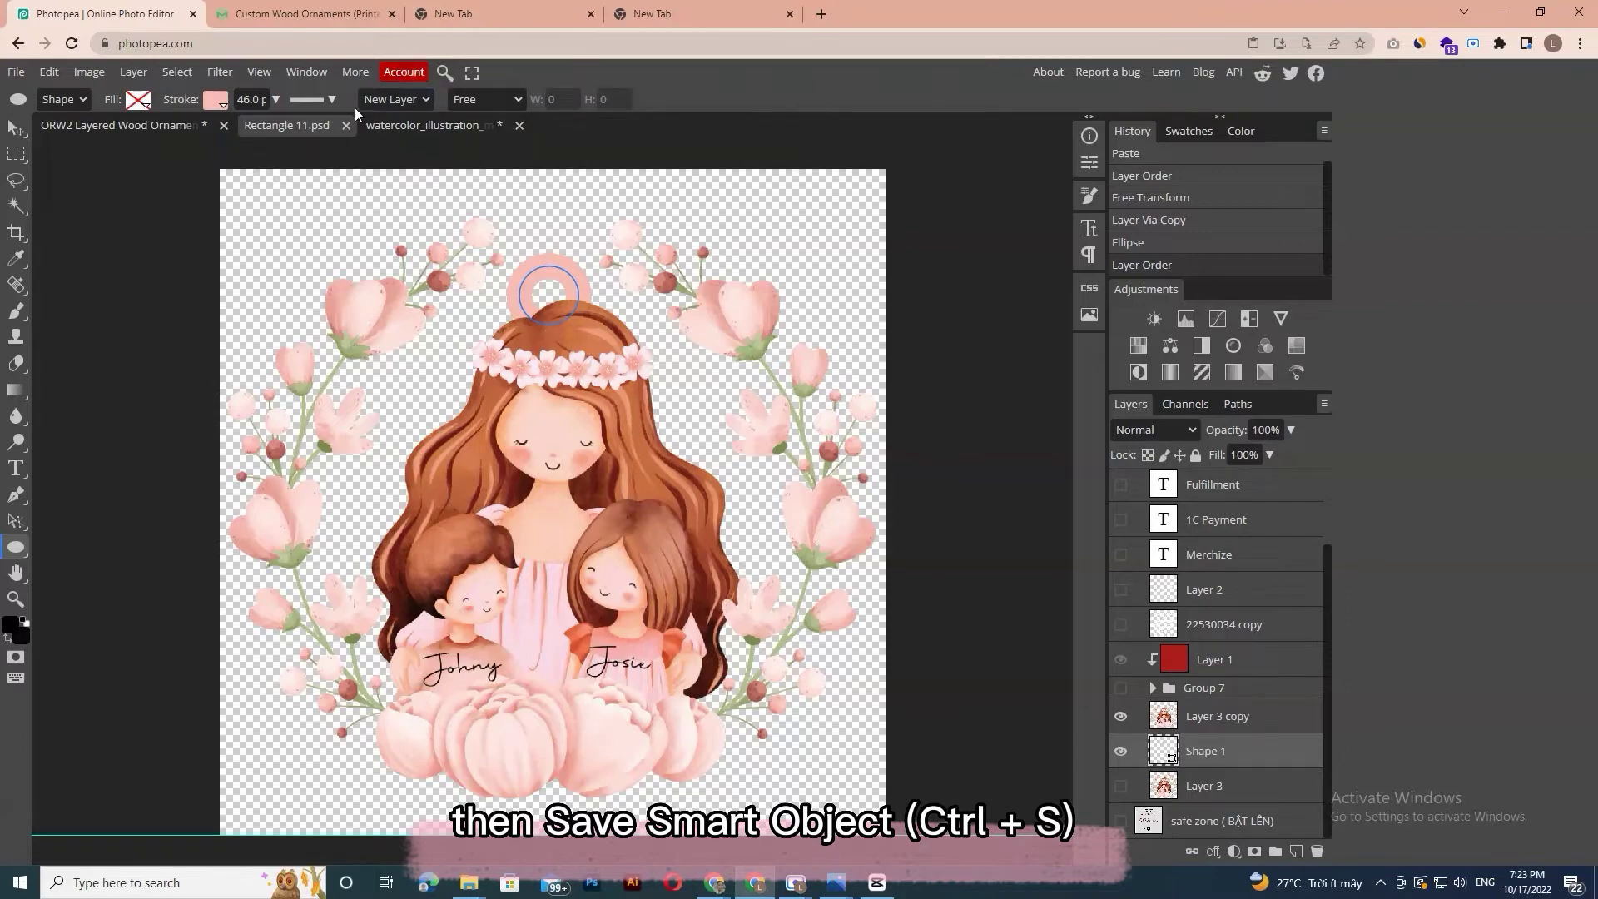
{"action": "left_click", "coordinate": [121, 125]}
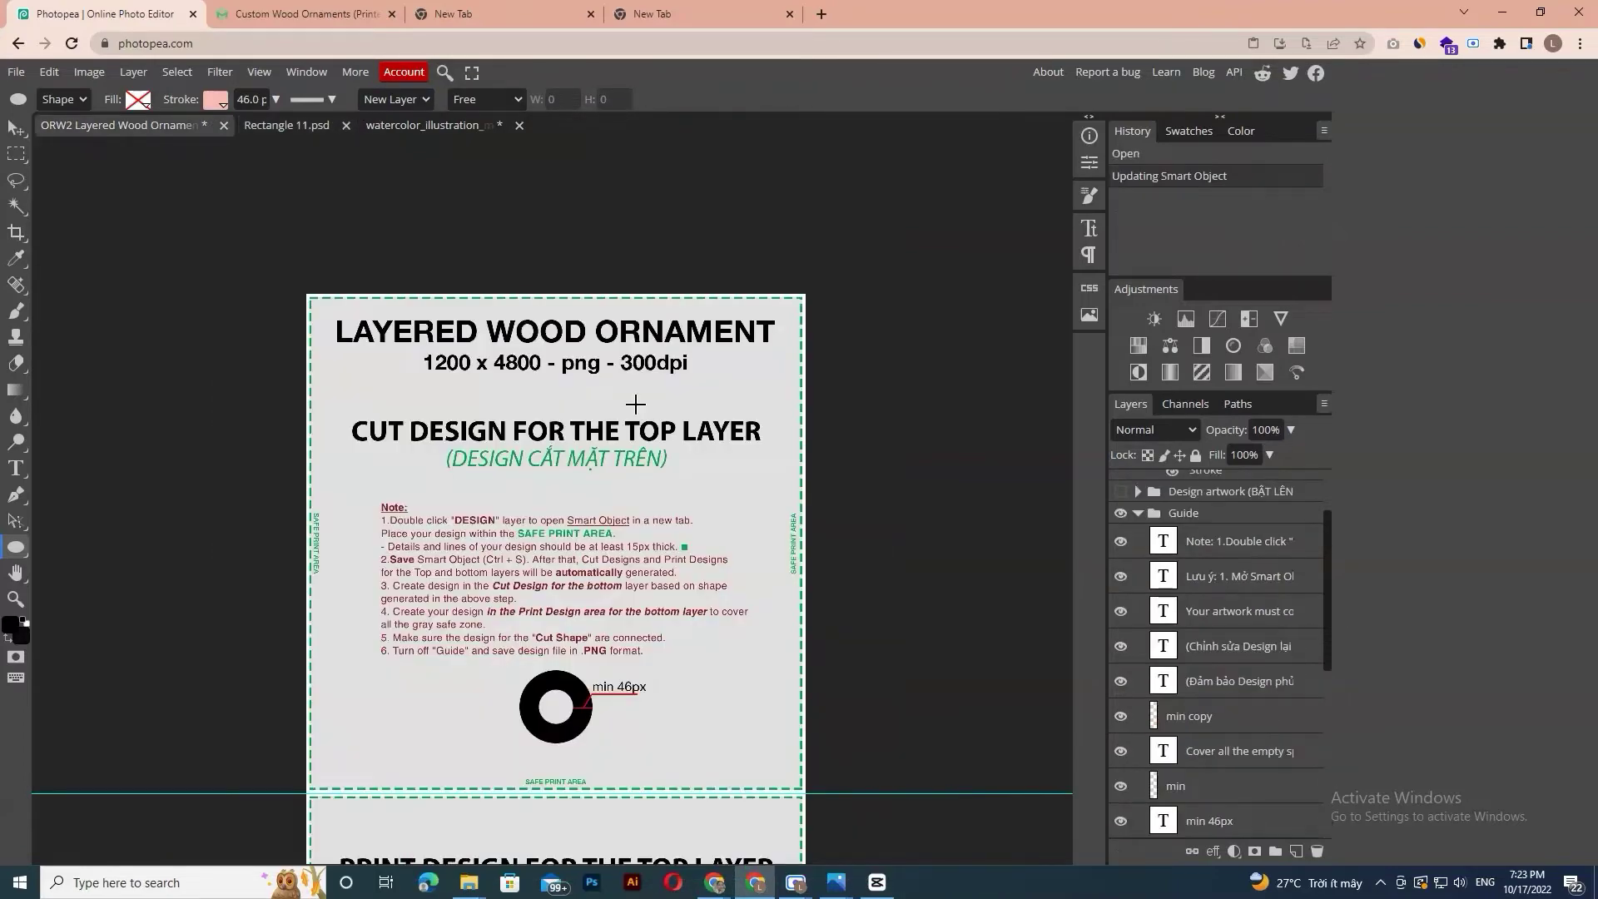
- Turn on the Design artwork group to reveal the generated cut and print designs
{"action": "scroll", "coordinate": [635, 404], "scroll_direction": "down", "scroll_amount": 6}
{"action": "scroll", "coordinate": [635, 403], "scroll_direction": "up", "scroll_amount": 4}
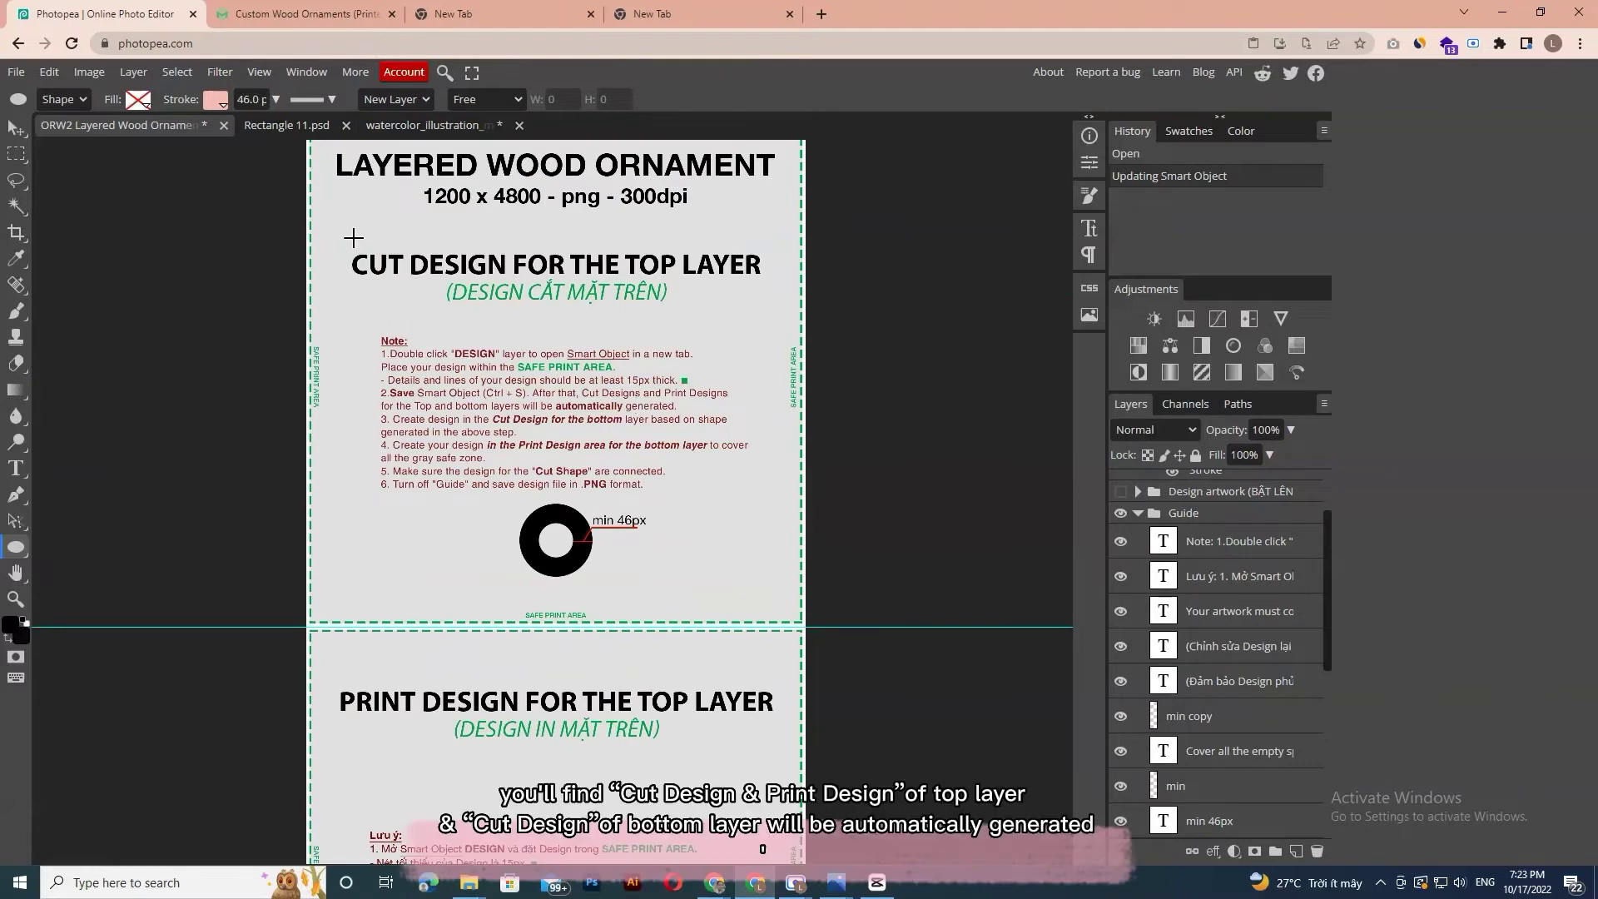
{"action": "scroll", "coordinate": [1197, 624], "scroll_direction": "up", "scroll_amount": 3}
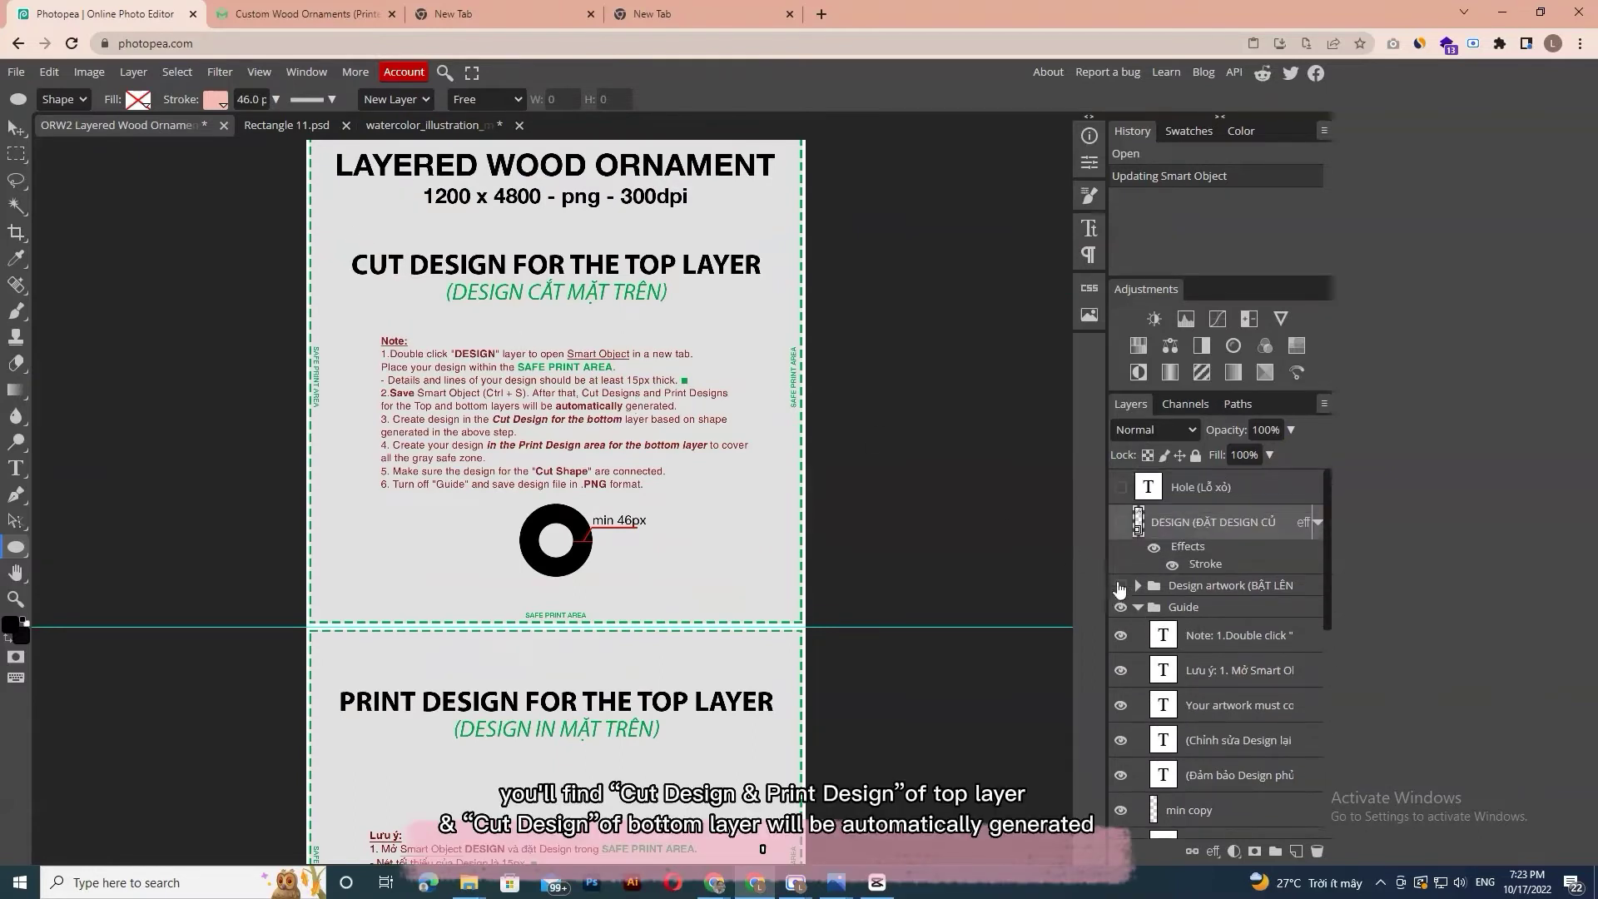
{"action": "left_click", "coordinate": [1120, 586]}
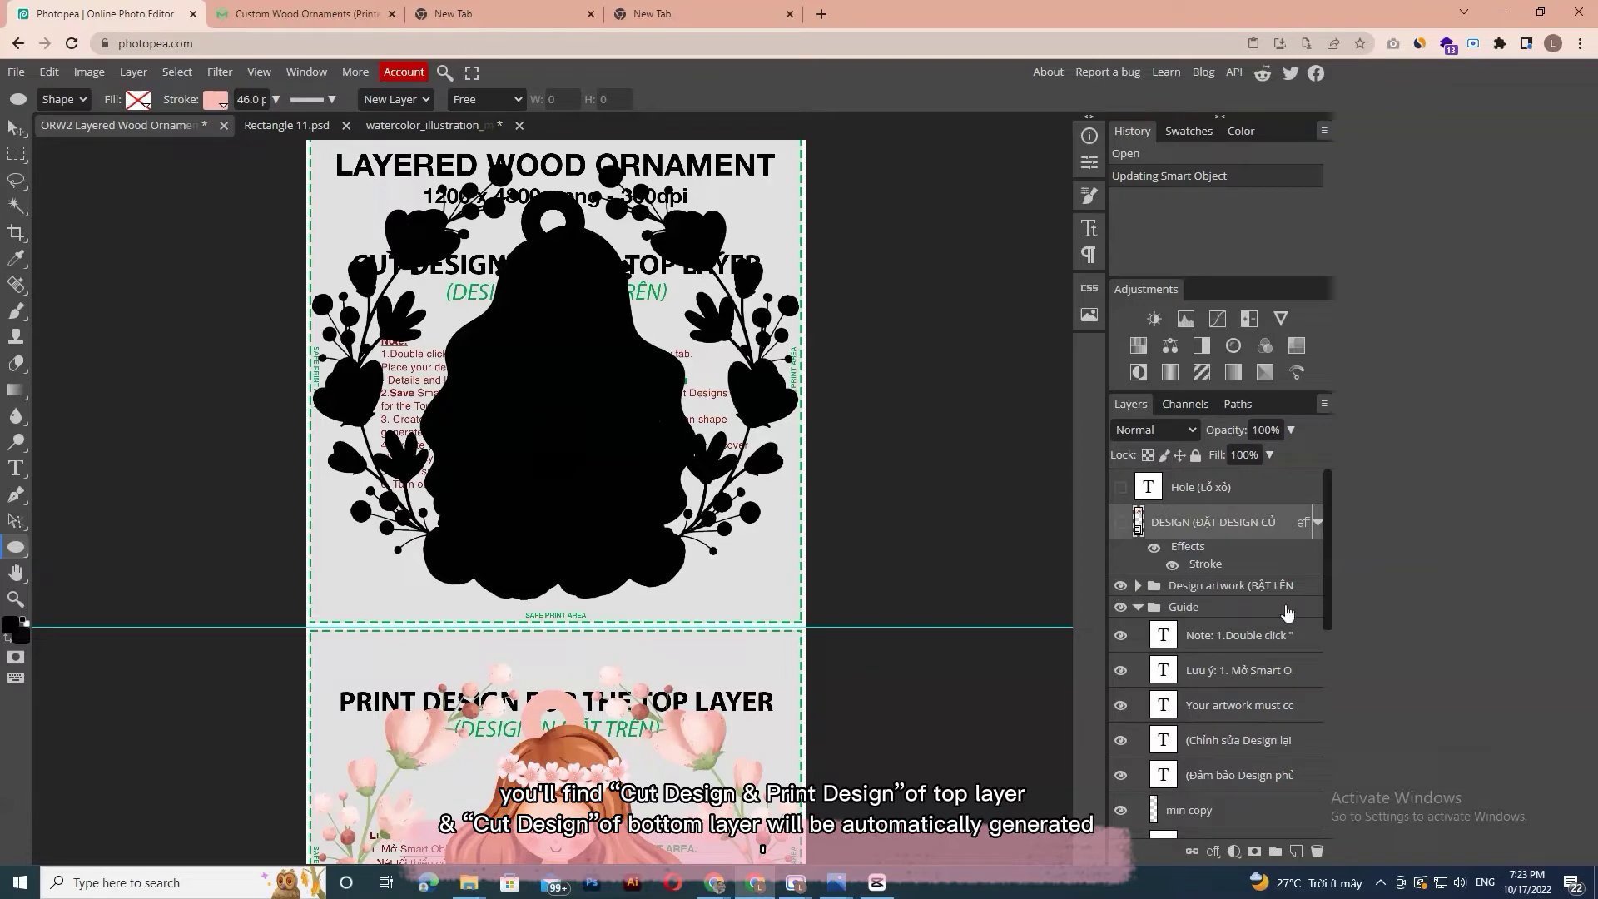
{"action": "left_click_drag", "start_coordinate": [1329, 572], "coordinate": [1328, 624]}
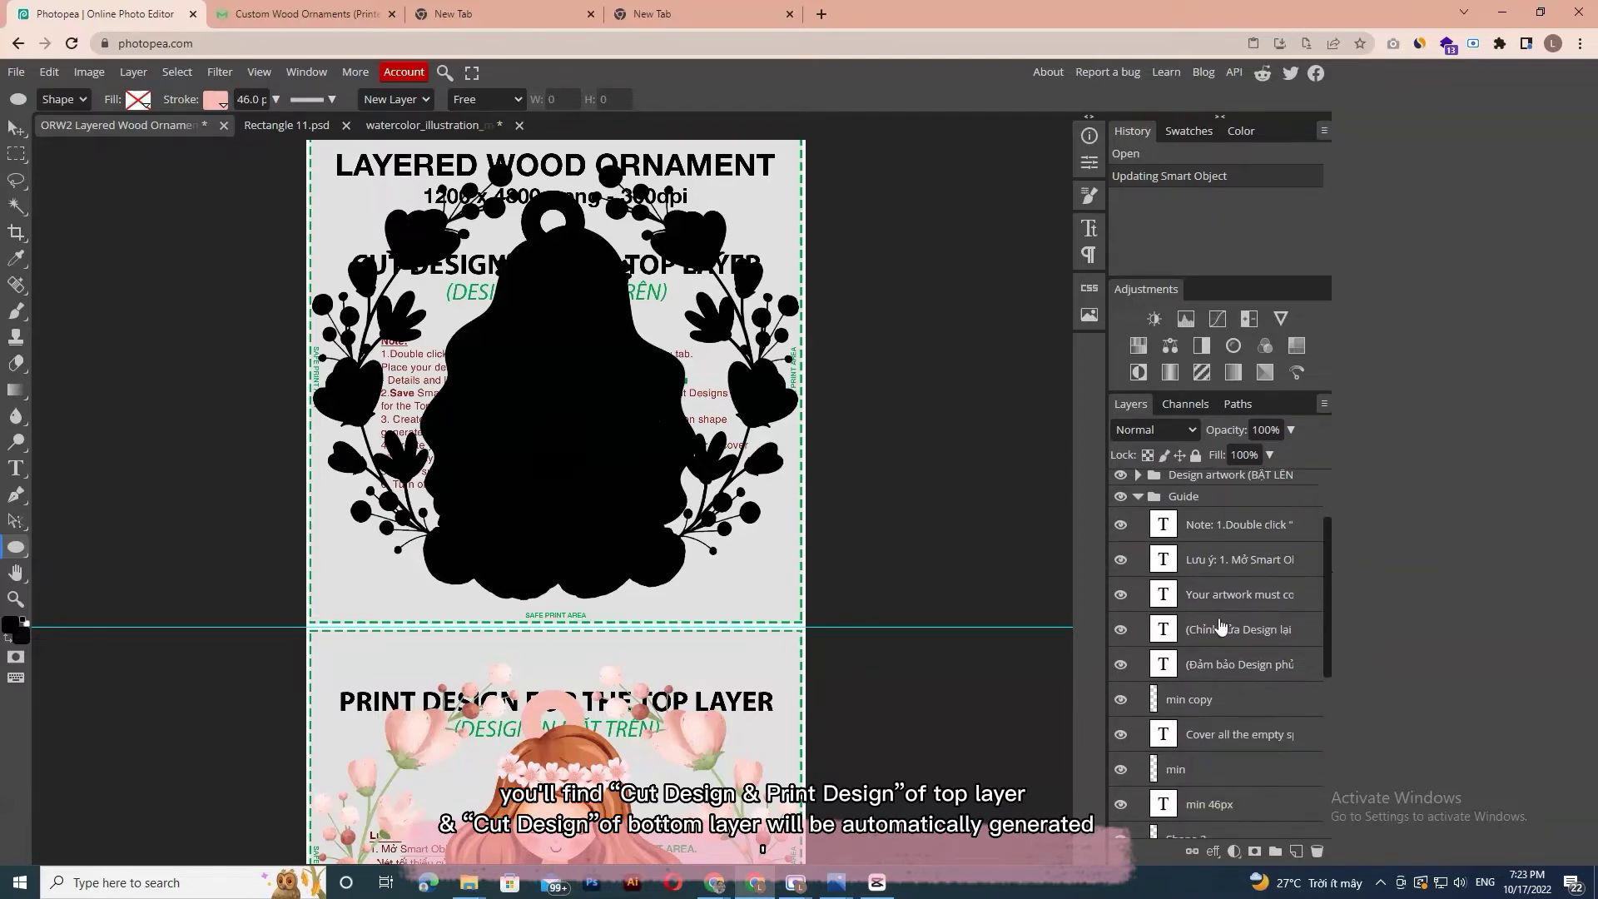
{"action": "scroll", "coordinate": [764, 599], "scroll_direction": "down", "scroll_amount": 4}
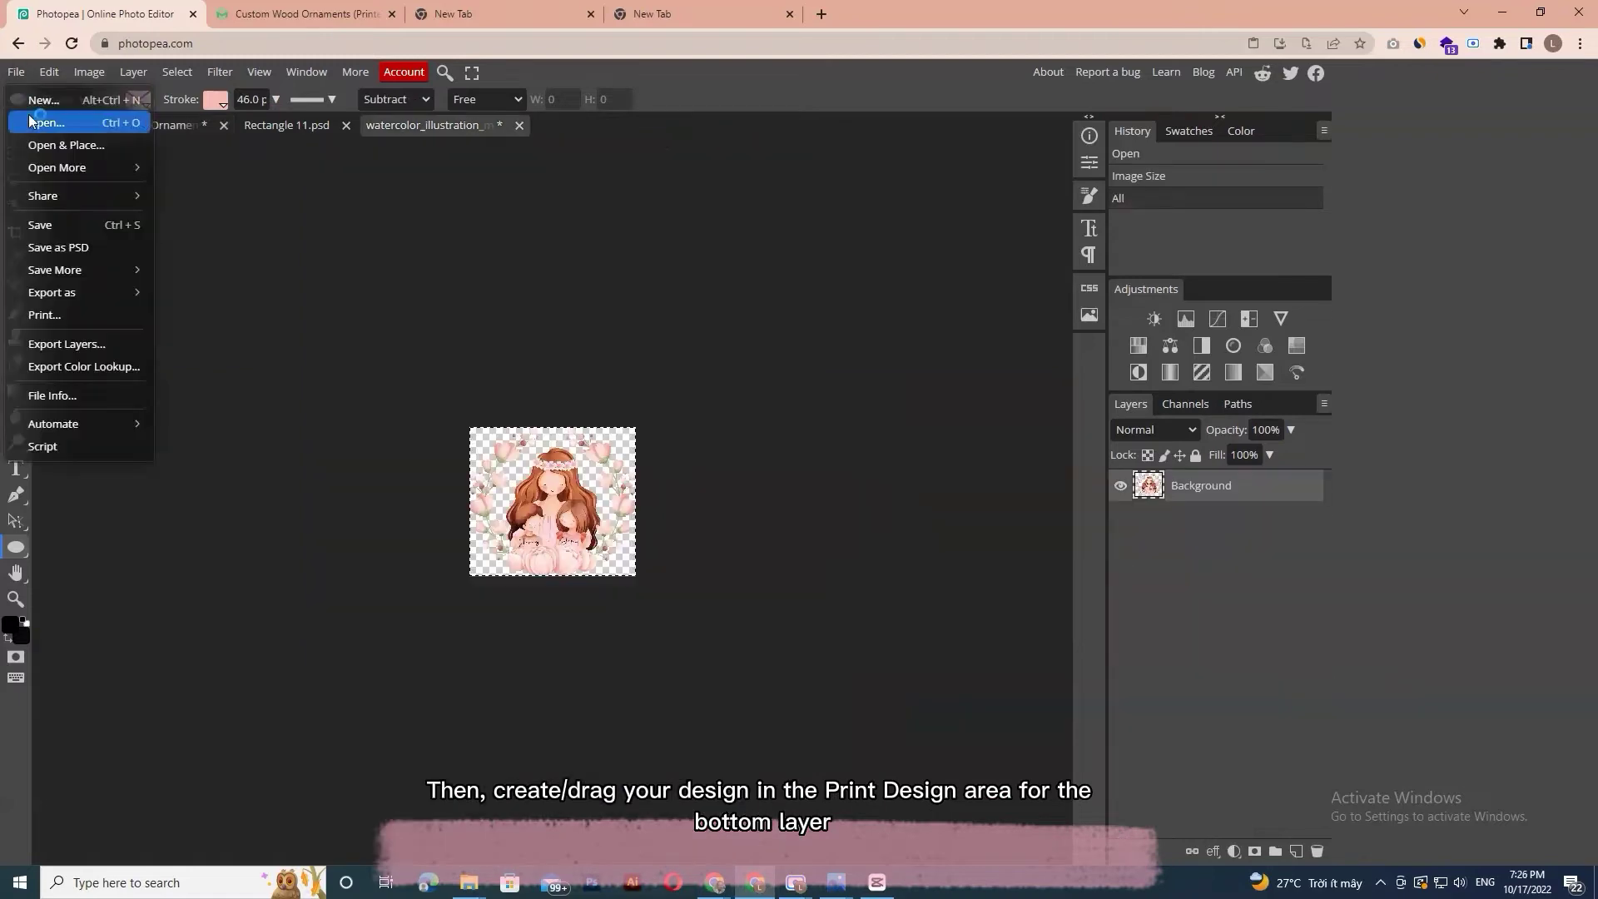
- Open rm450-72-socialmedia.psd and marquee-select its snow-globe area
{"action": "left_click", "coordinate": [42, 117]}
{"action": "double_click", "coordinate": [1001, 146]}
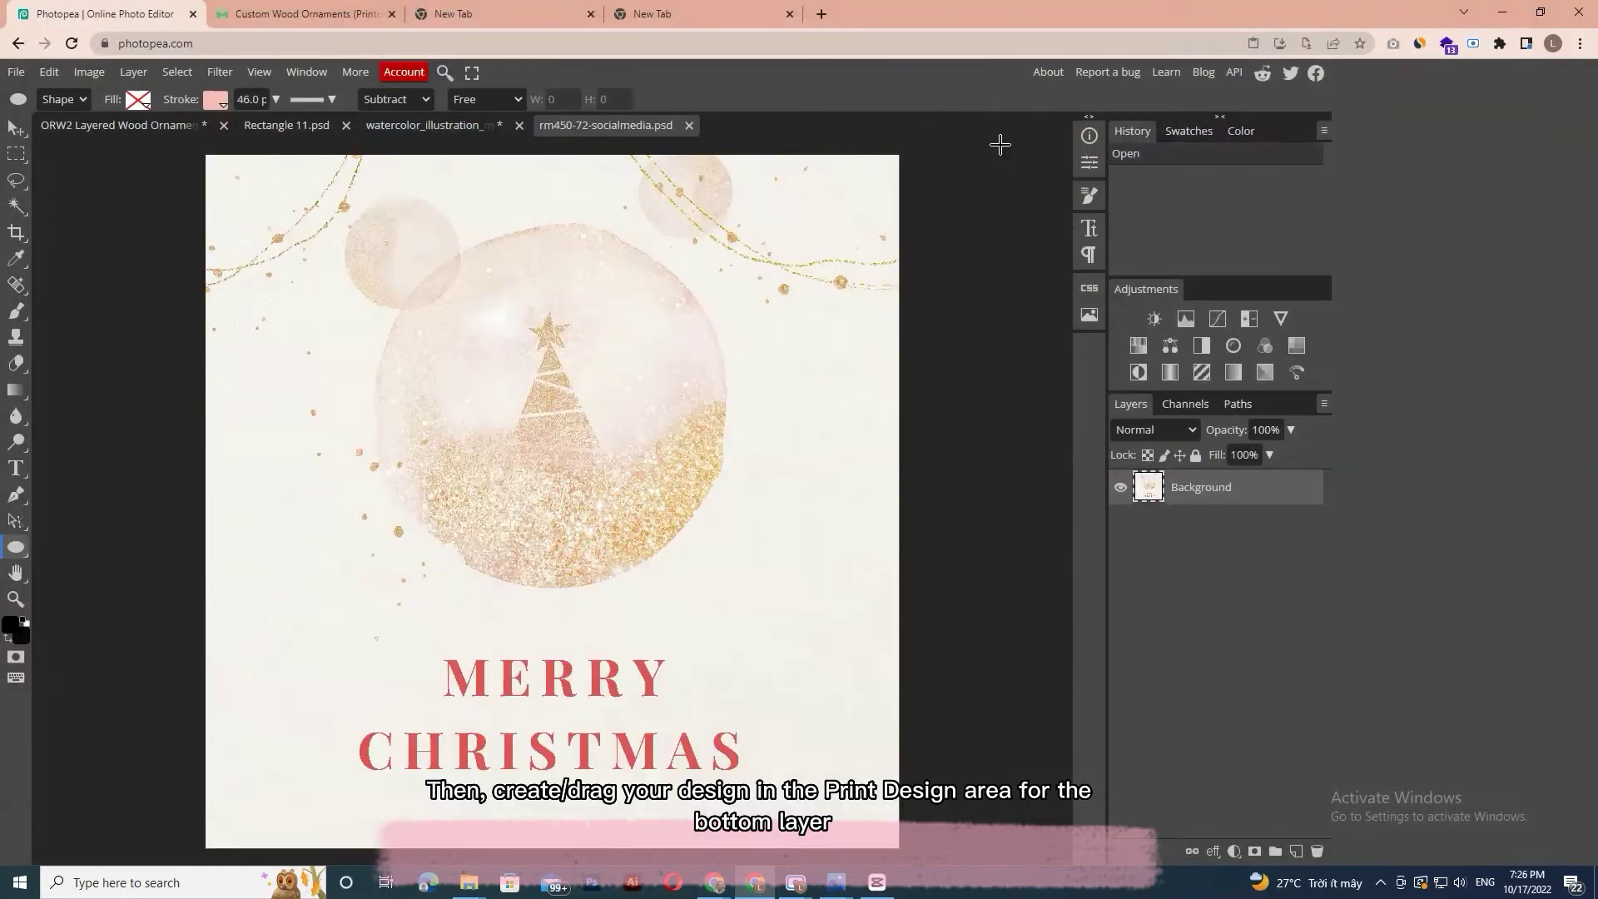
{"action": "left_click", "coordinate": [18, 156]}
{"action": "left_click_drag", "start_coordinate": [340, 201], "coordinate": [762, 617]}
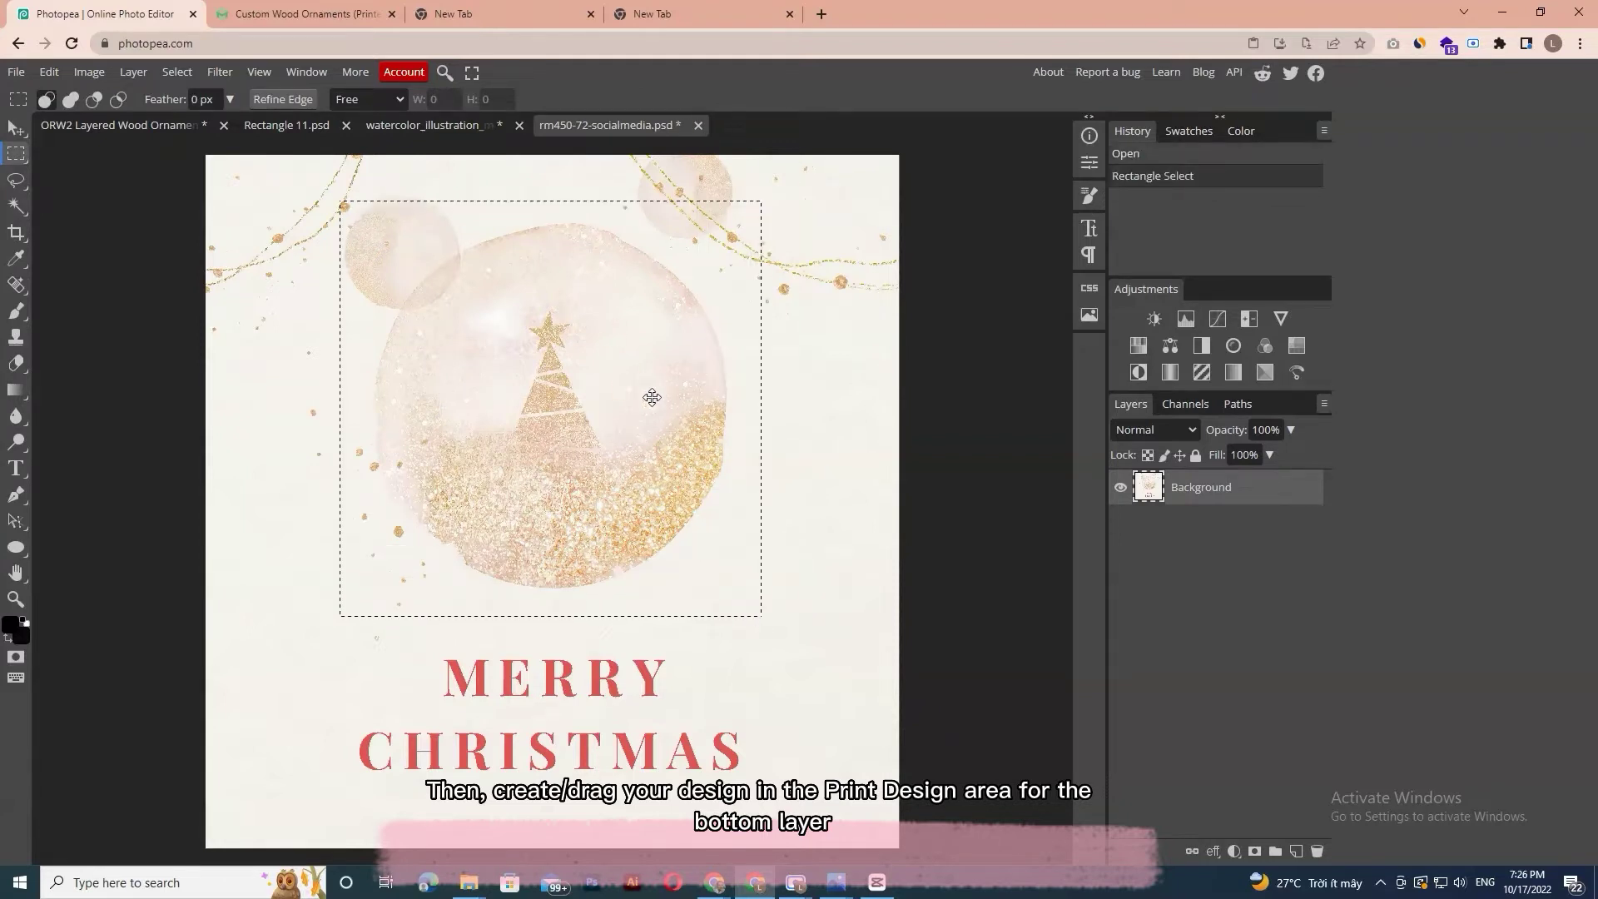
- Paste the glitter image onto the 'design mặt dưới' layer in the ORW2 template
{"action": "left_click", "coordinate": [109, 125]}
{"action": "left_click", "coordinate": [1206, 614]}
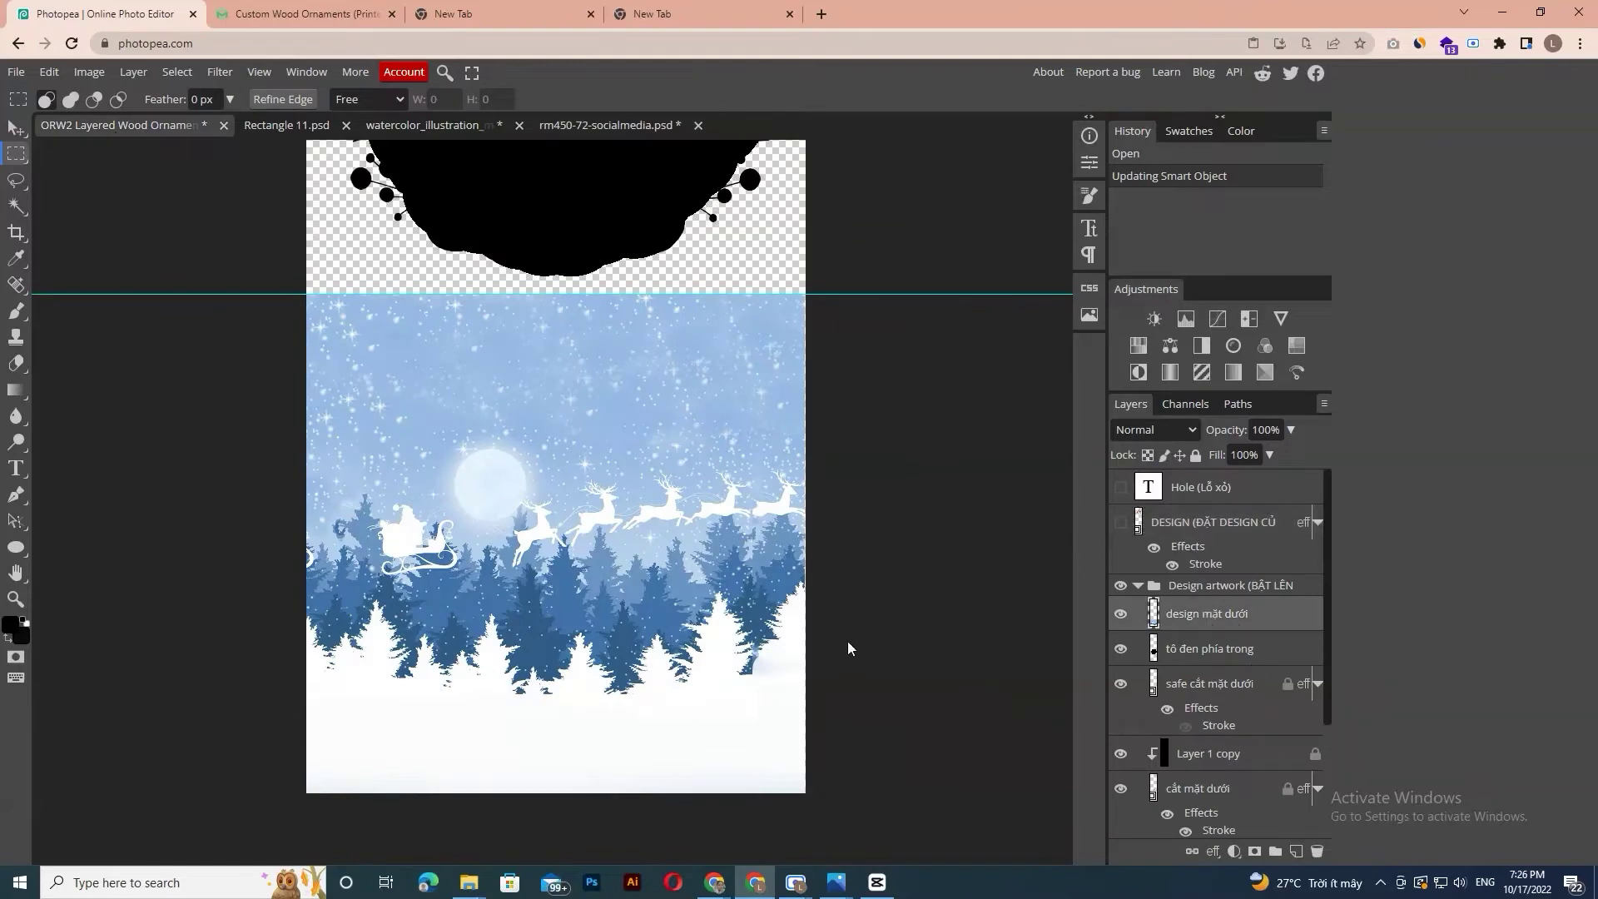
{"action": "key", "text": "ctrl+v"}
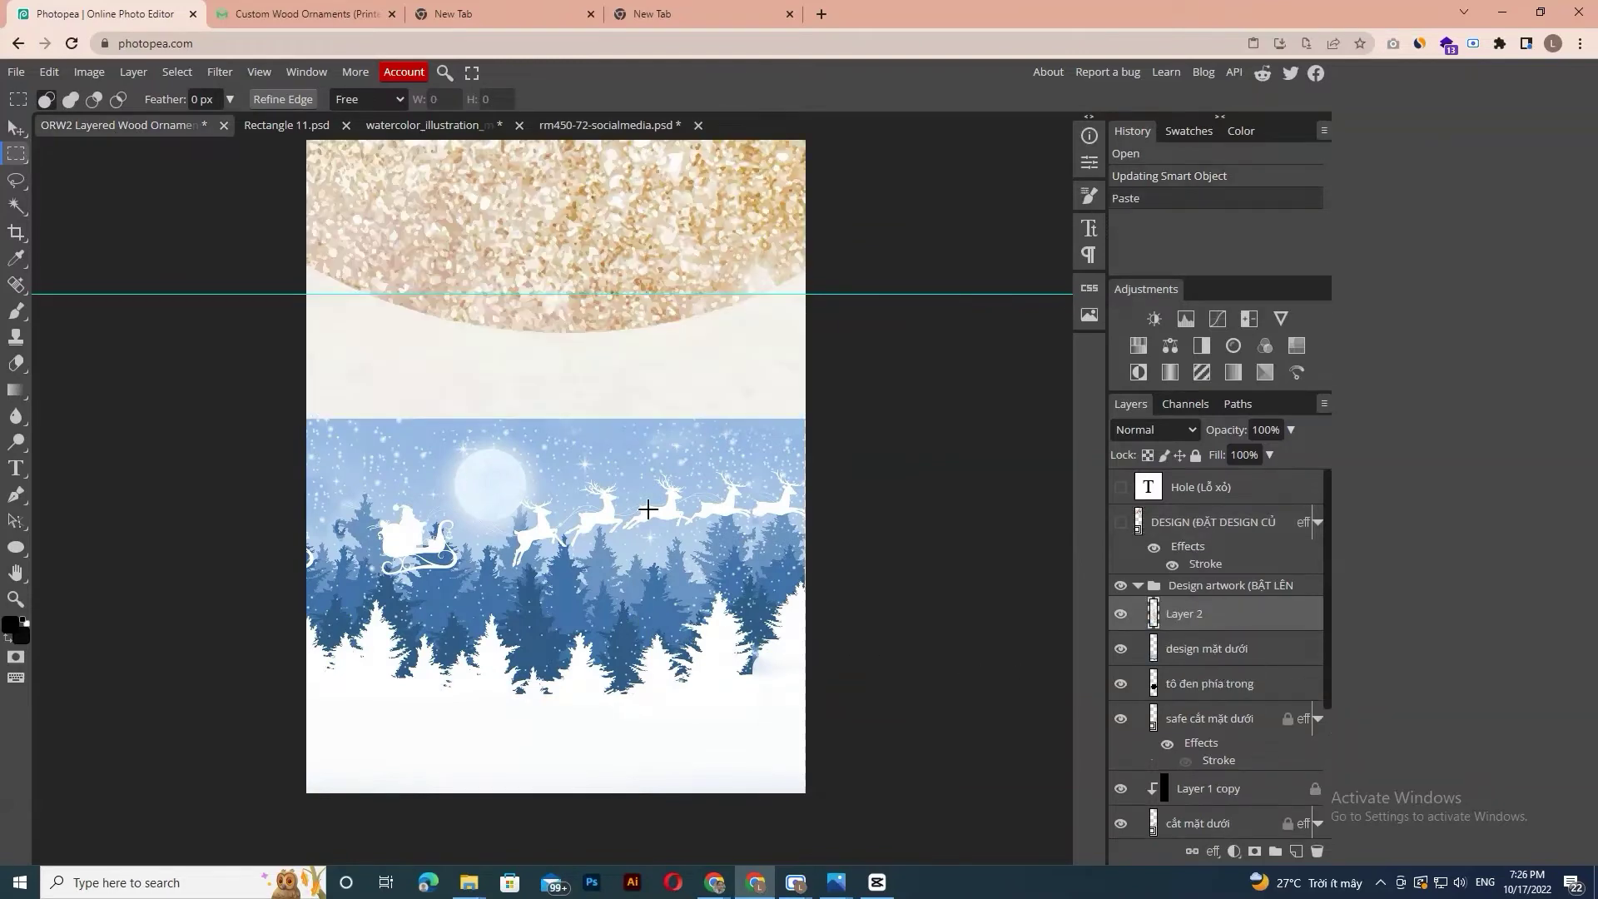
- Scale the pasted glitter image to about 40% and nudge it into the bottom-layer strip
{"action": "left_click", "coordinate": [89, 71]}
{"action": "left_click", "coordinate": [49, 71]}
{"action": "scroll", "coordinate": [283, 376], "scroll_direction": "down", "scroll_amount": 5}
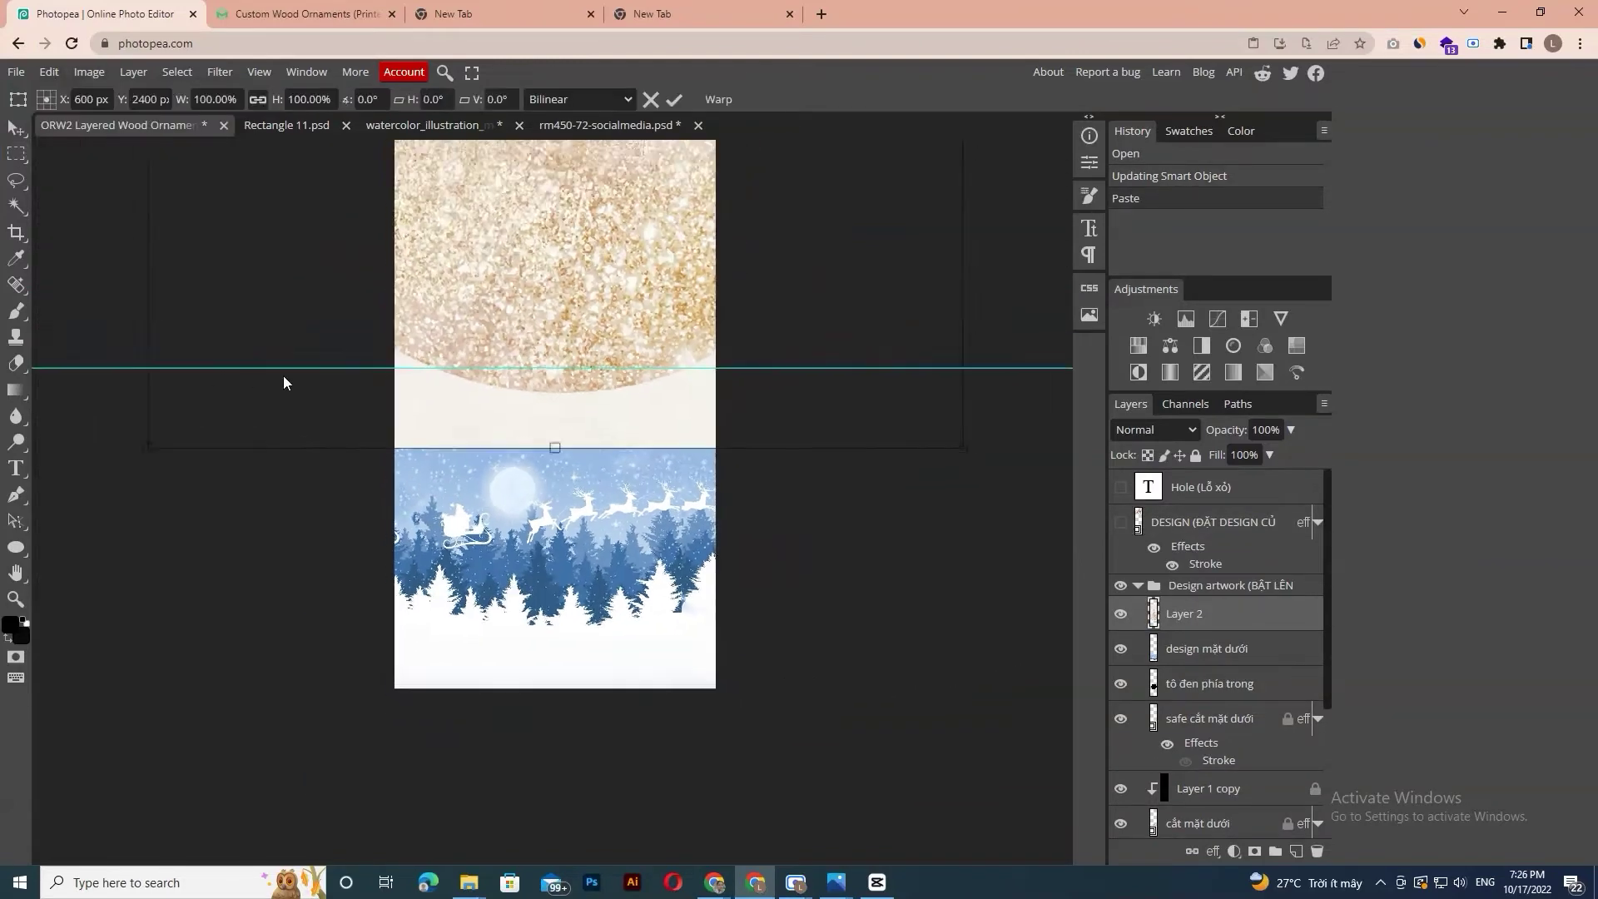
{"action": "left_click_drag", "start_coordinate": [766, 471], "coordinate": [606, 450]}
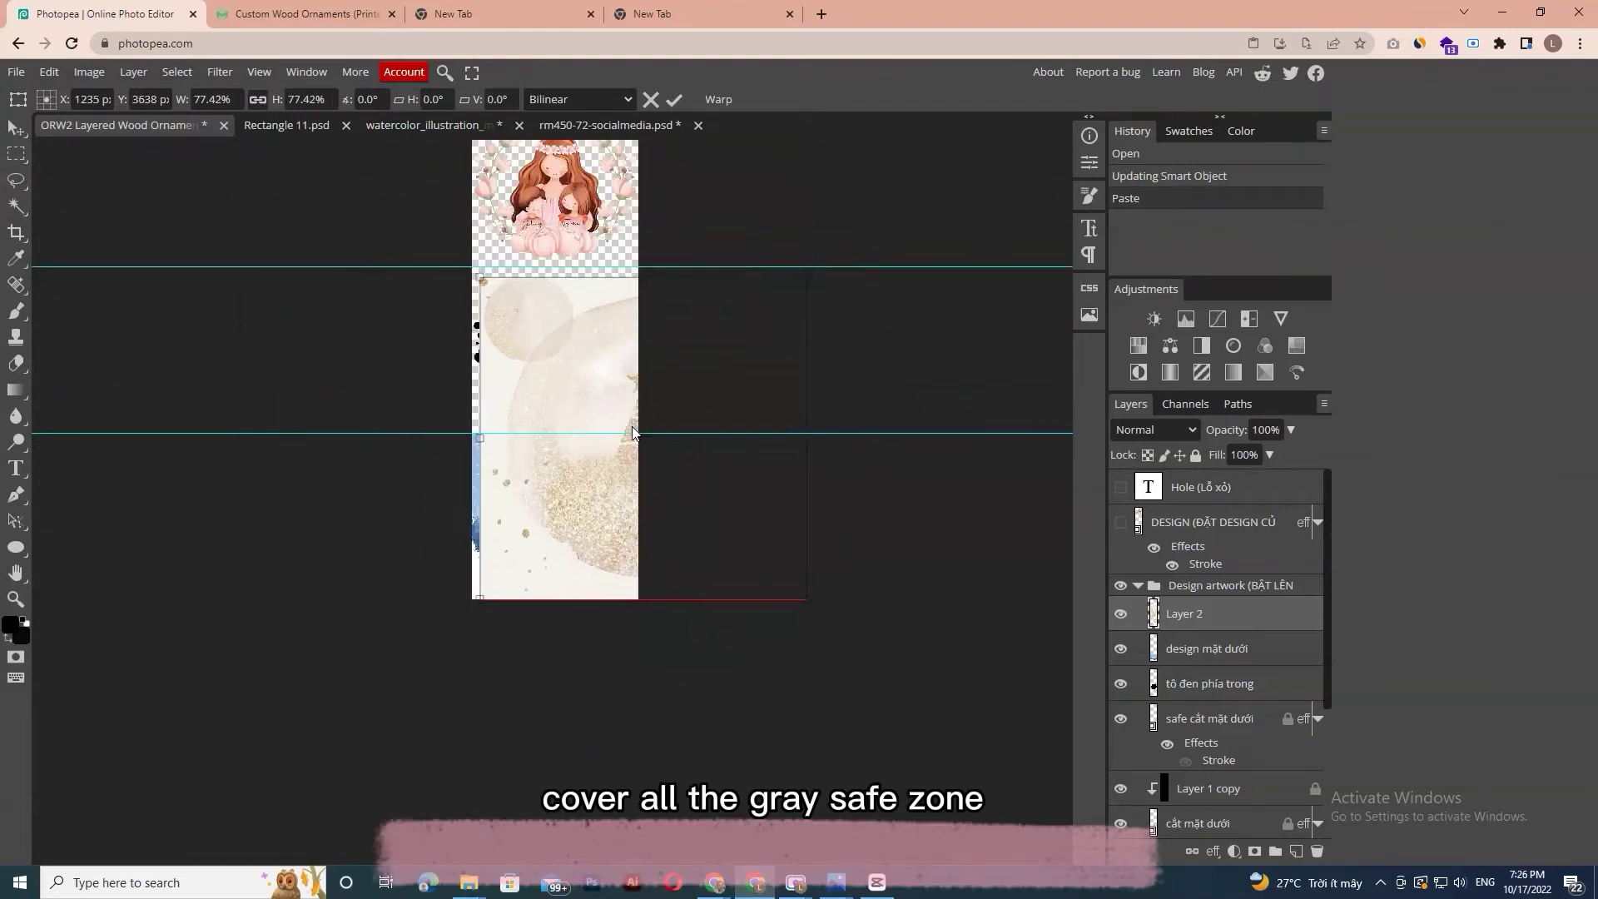
{"action": "left_click_drag", "start_coordinate": [794, 277], "coordinate": [641, 468]}
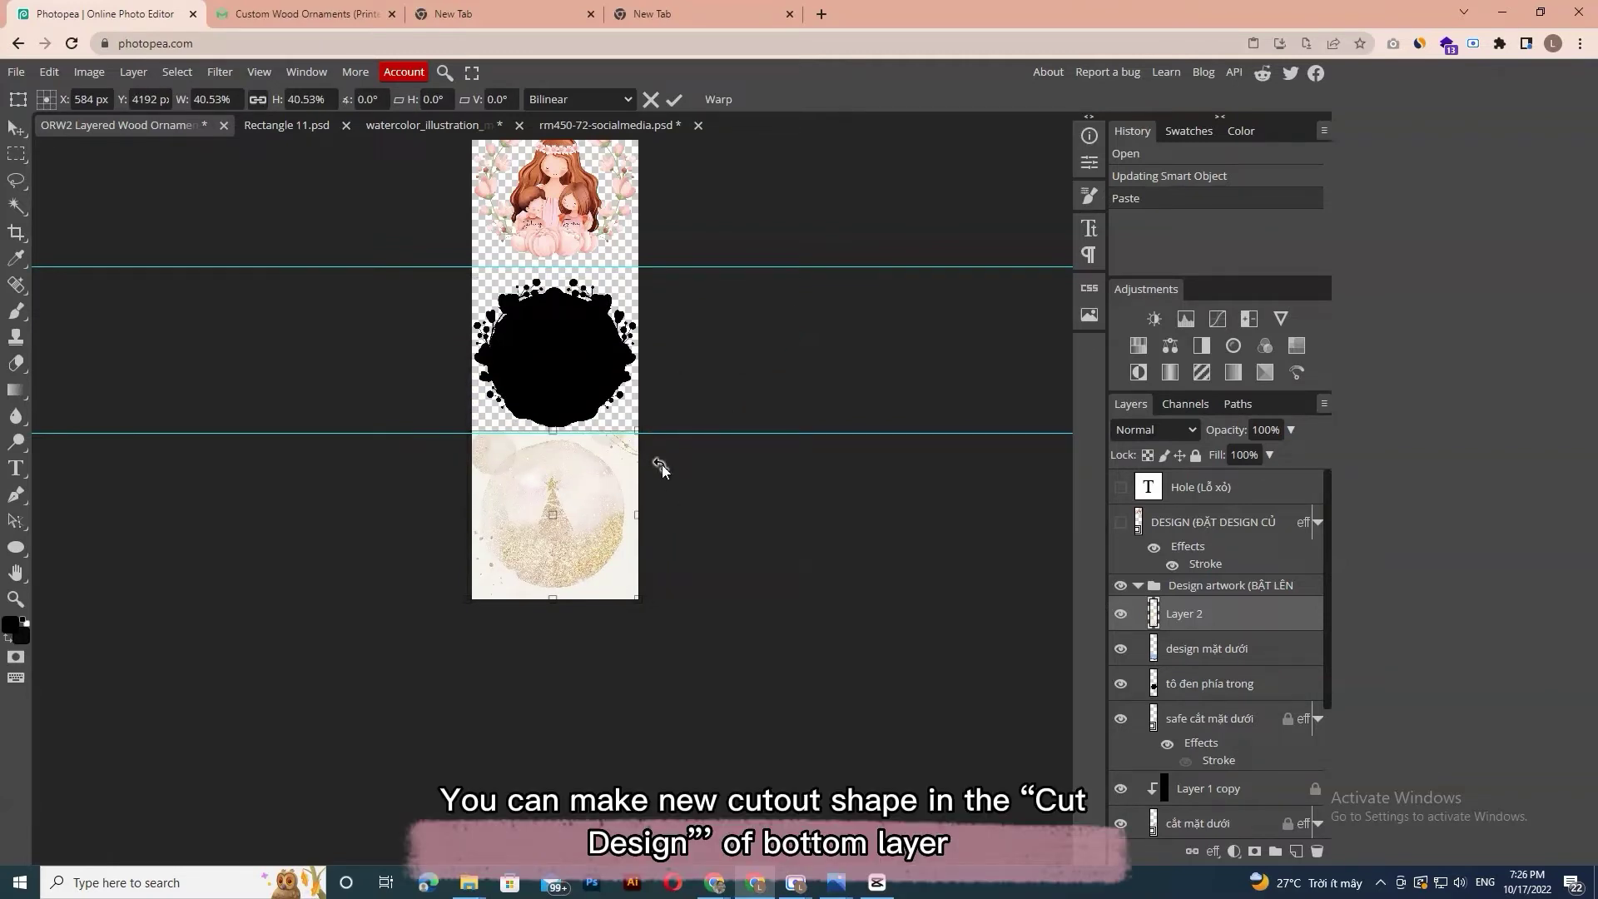
{"action": "key", "text": "Return"}
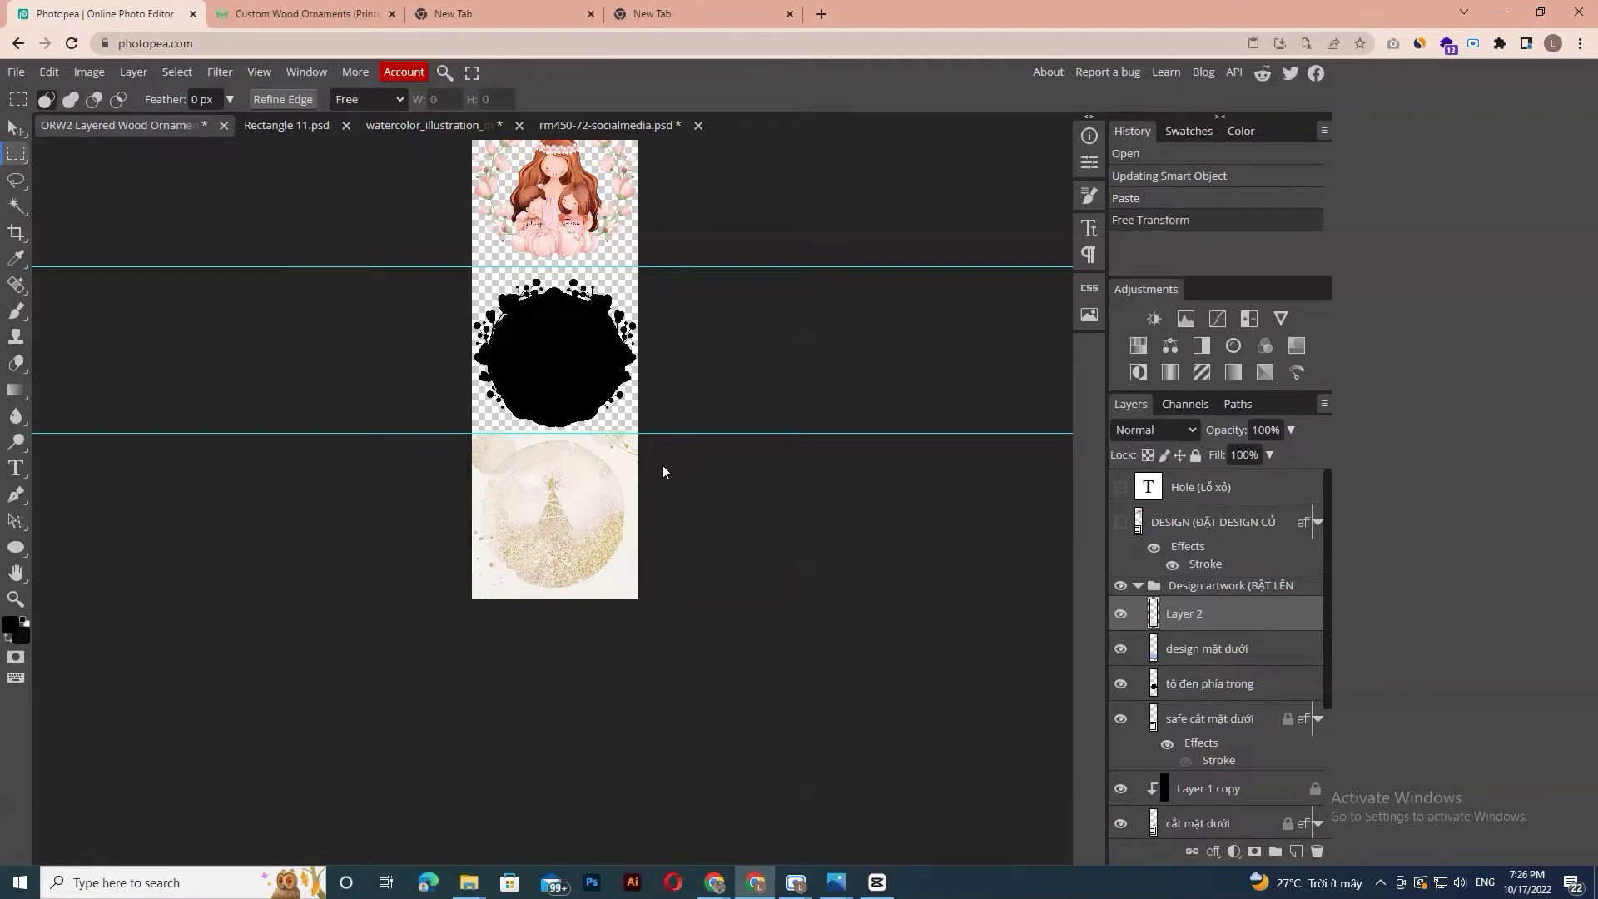
{"action": "key", "text": "v"}
{"action": "key", "text": "Down"}
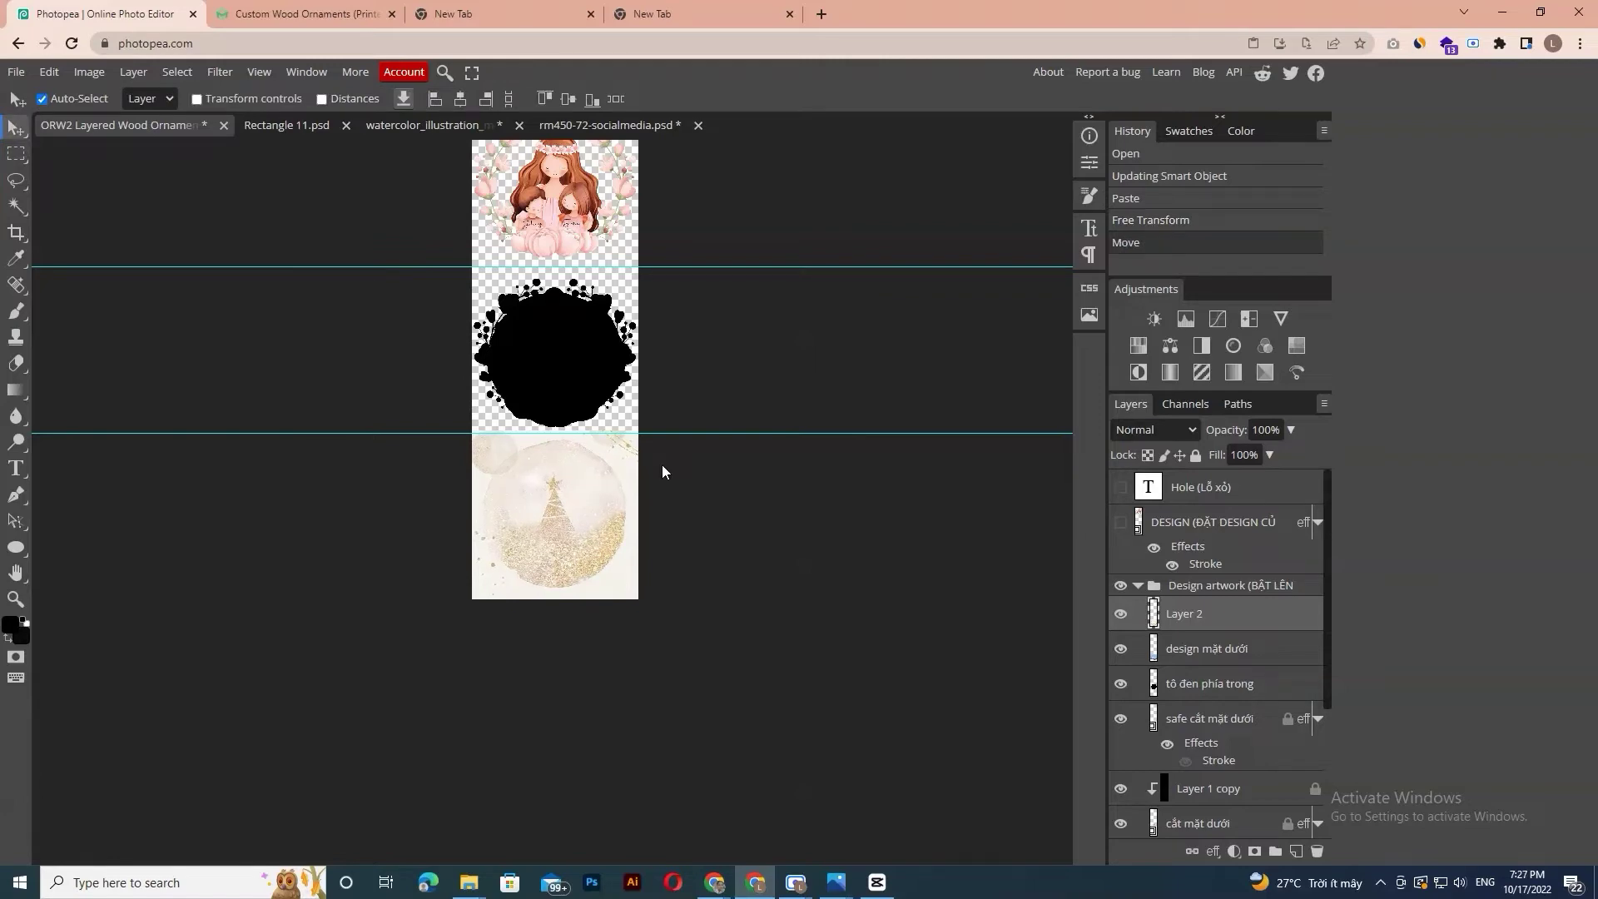
{"action": "scroll", "coordinate": [694, 487], "scroll_direction": "up", "scroll_amount": 3}
{"action": "left_click", "coordinate": [386, 126]}
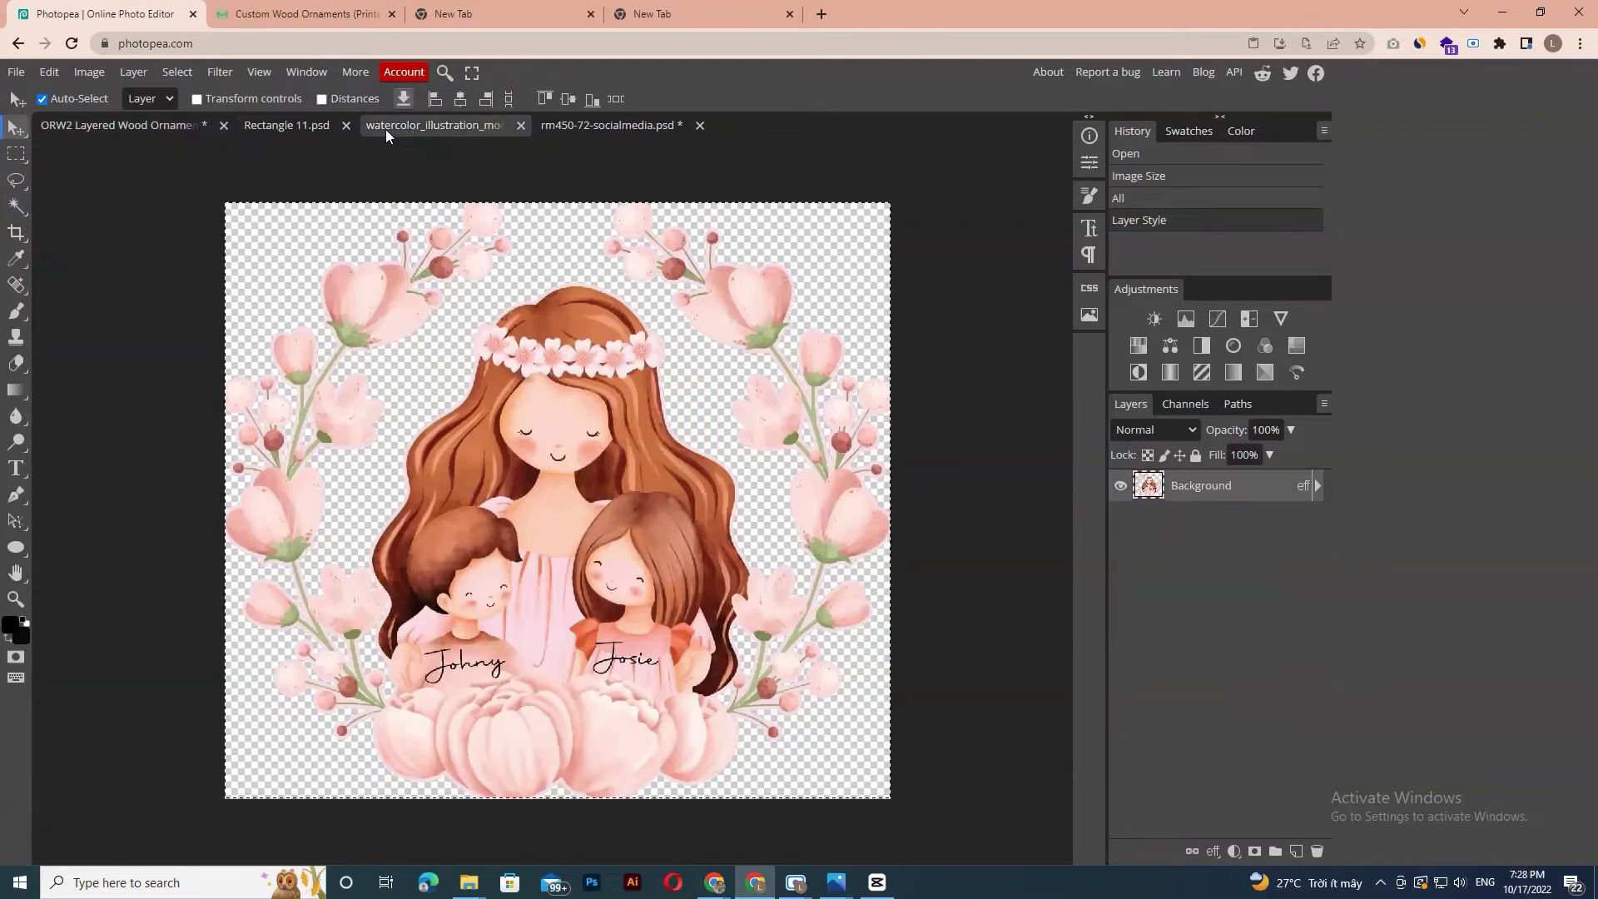
- Give Layer 3 copy a 7 px pink outside stroke and save the smart object
{"action": "left_click", "coordinate": [276, 128]}
{"action": "scroll", "coordinate": [1203, 786], "scroll_direction": "down", "scroll_amount": 3}
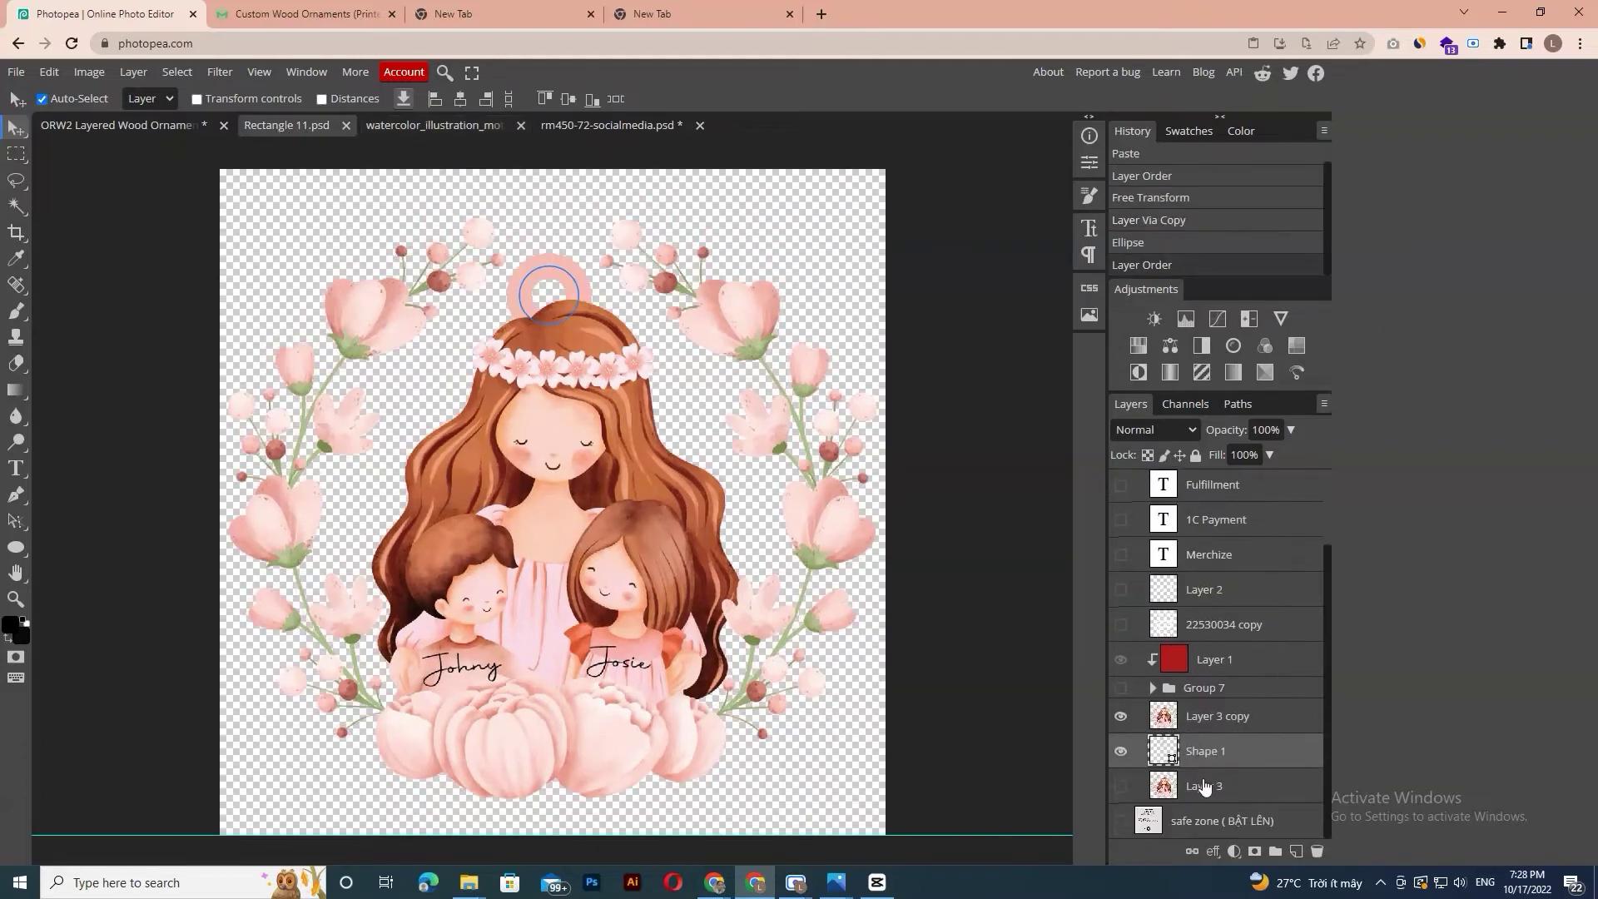
{"action": "left_click", "coordinate": [1245, 722]}
{"action": "double_click", "coordinate": [1279, 722]}
{"action": "left_click", "coordinate": [821, 444]}
{"action": "left_click", "coordinate": [846, 446]}
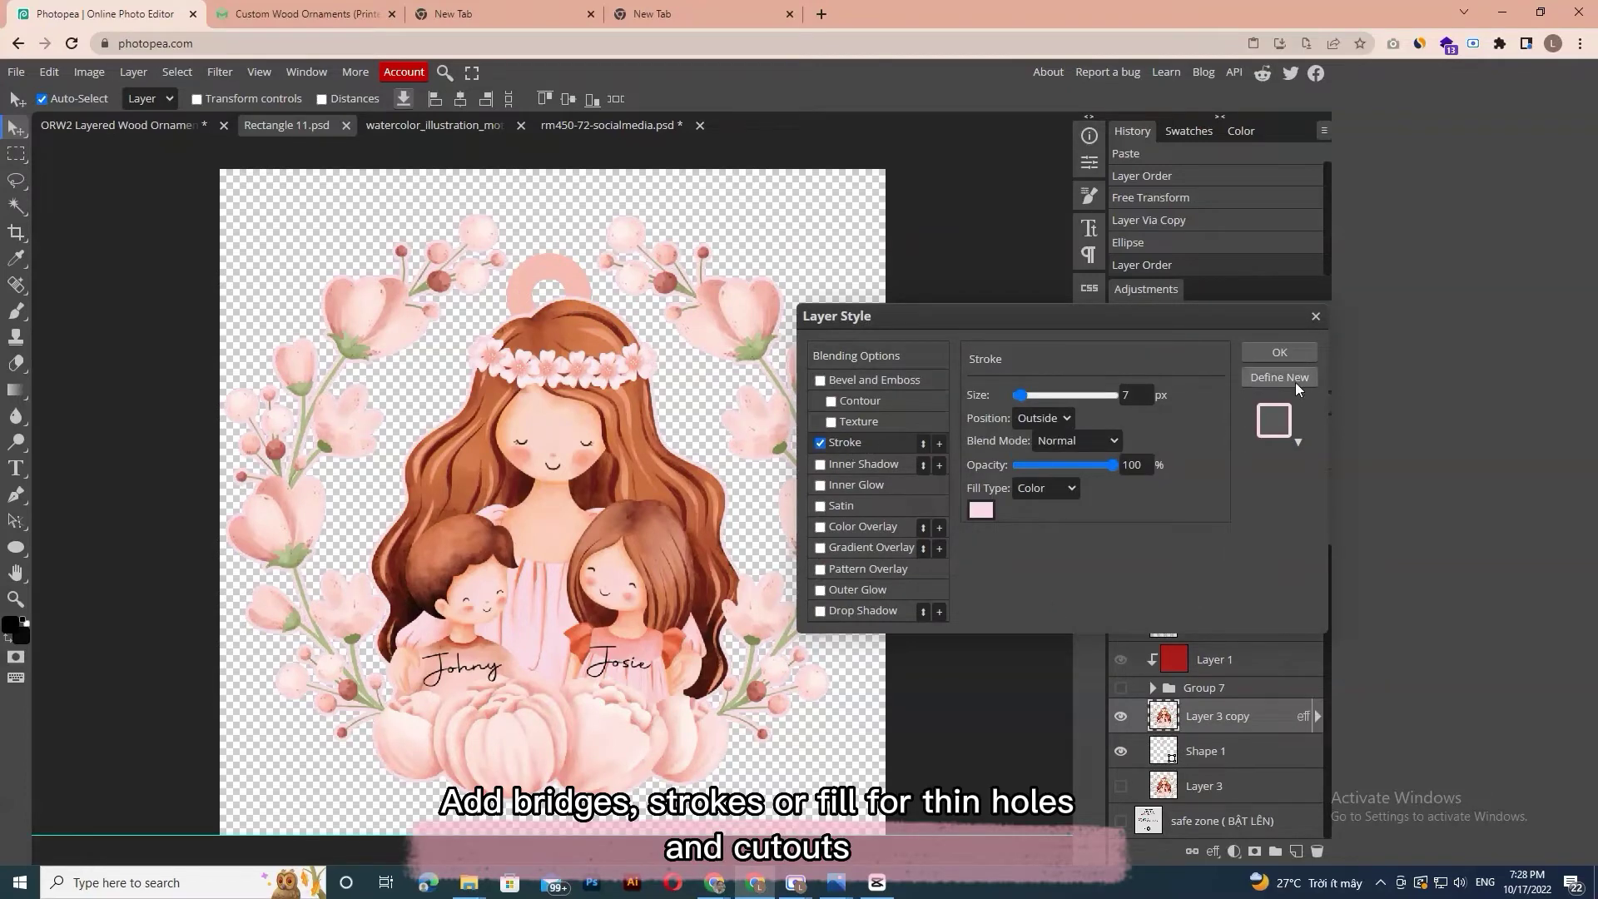
{"action": "left_click", "coordinate": [1296, 351]}
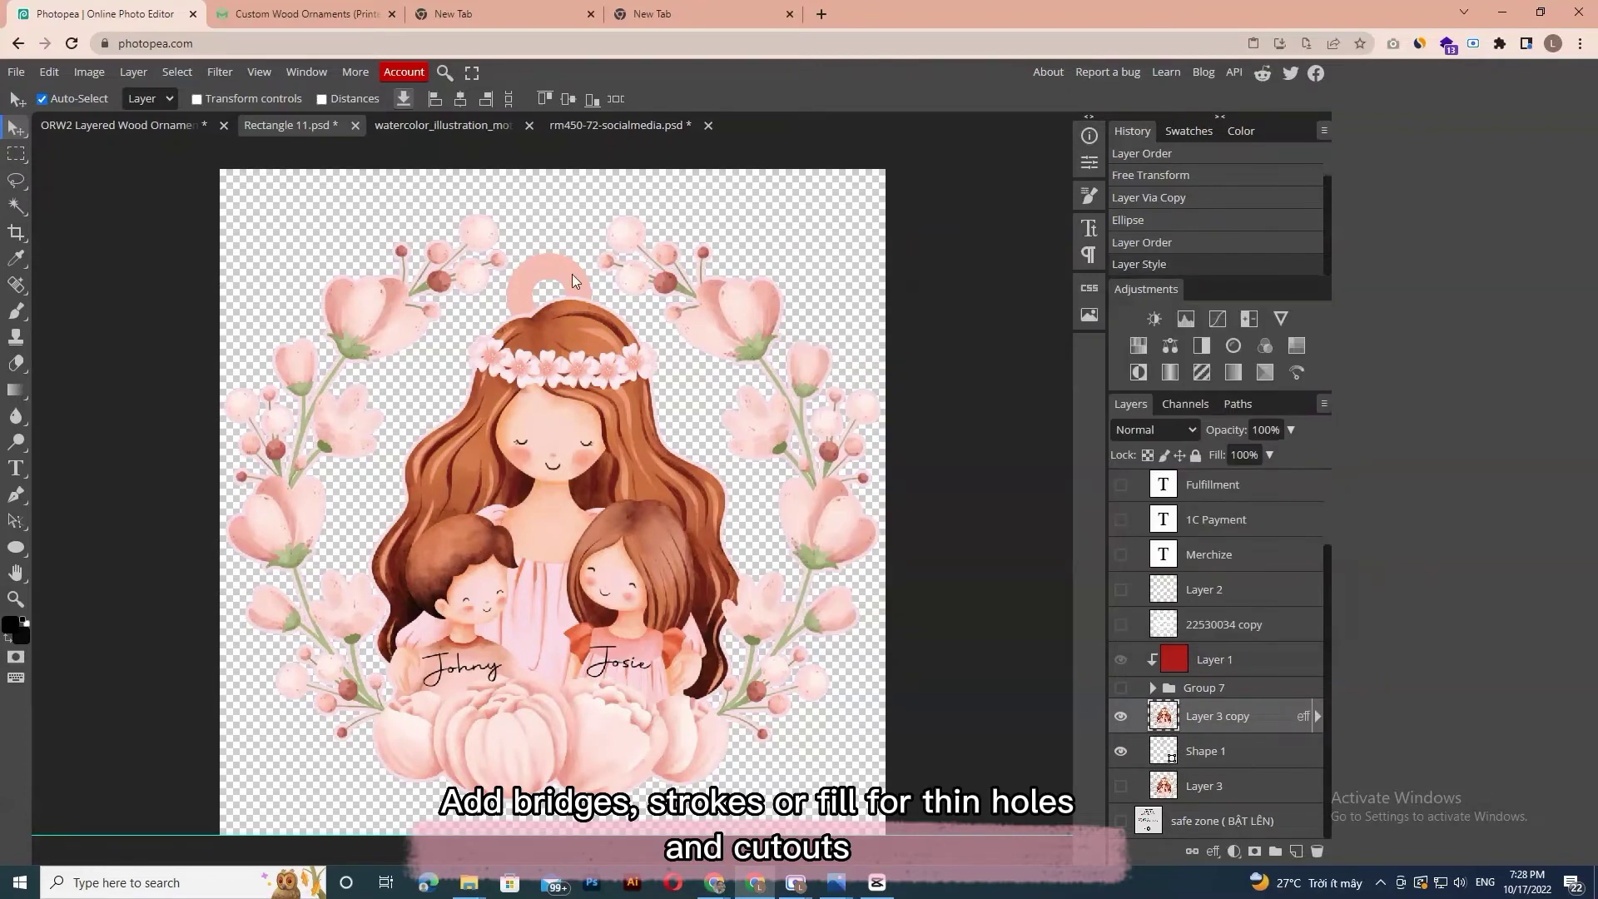
{"action": "key", "text": "ctrl+s"}
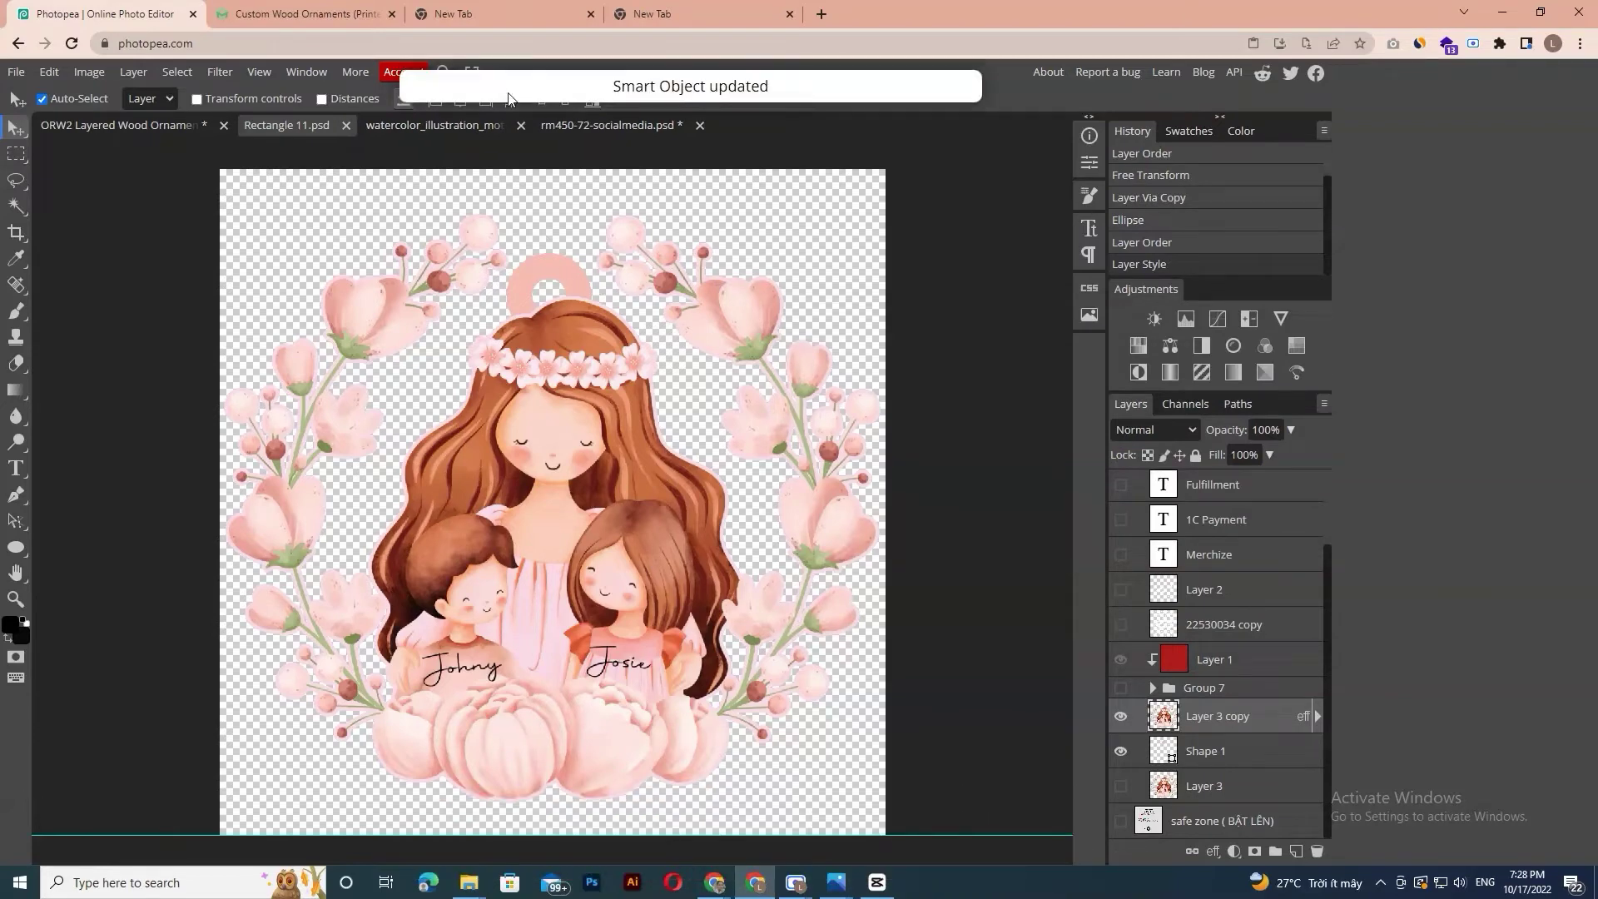
{"action": "left_click", "coordinate": [127, 126]}
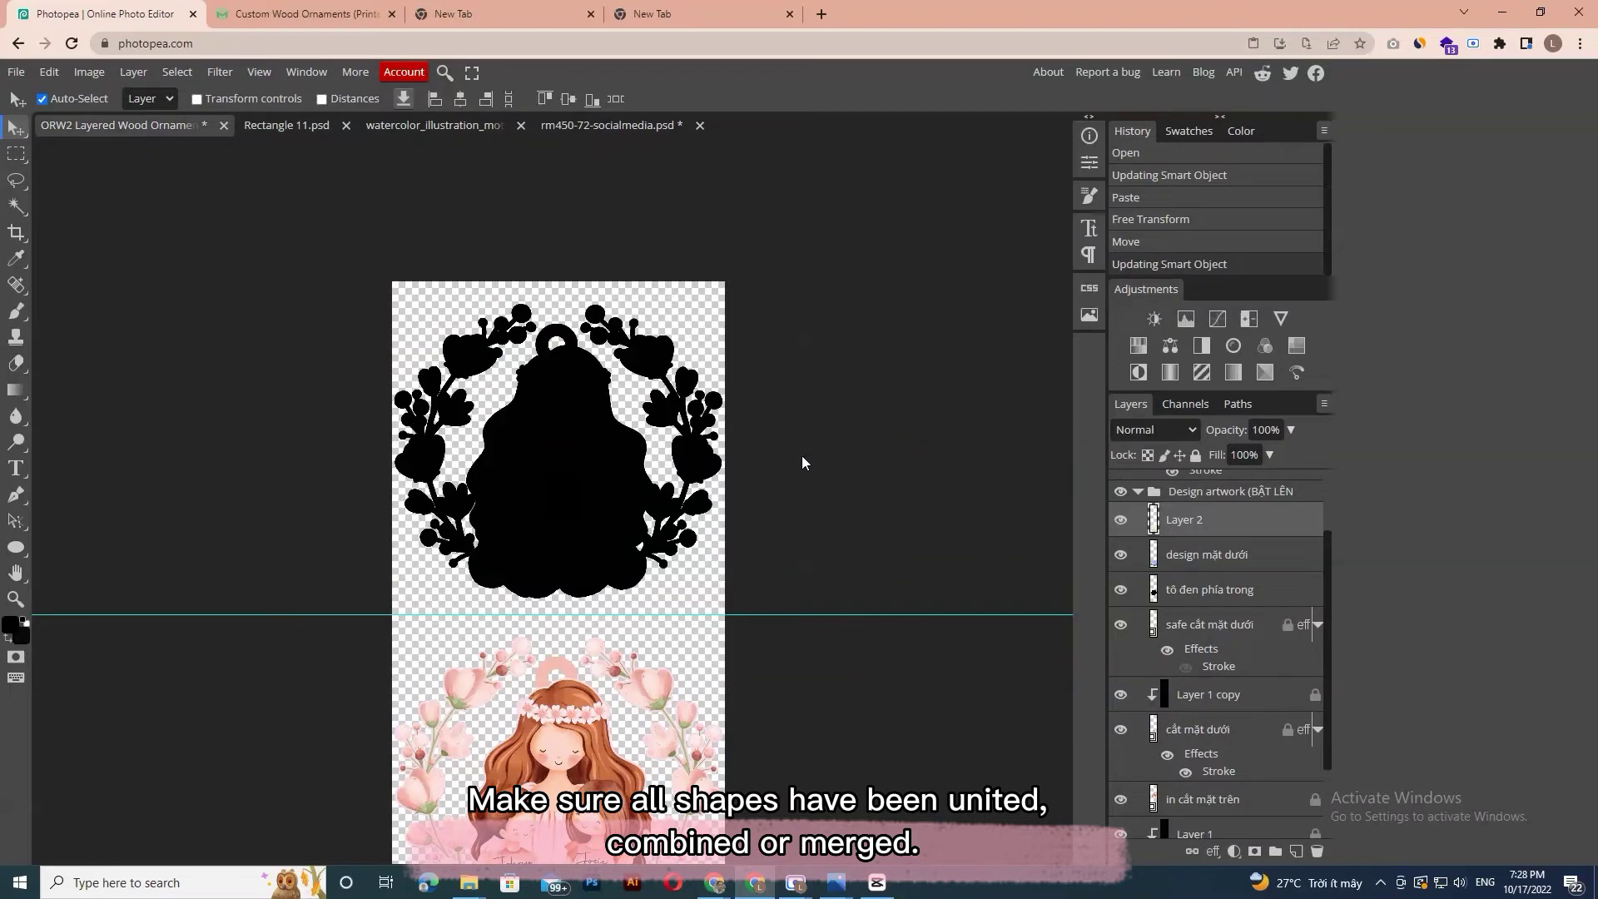
- Review the ORW2 artboards and bring up the File menu commands
{"action": "scroll", "coordinate": [601, 471], "scroll_direction": "down", "scroll_amount": 5}
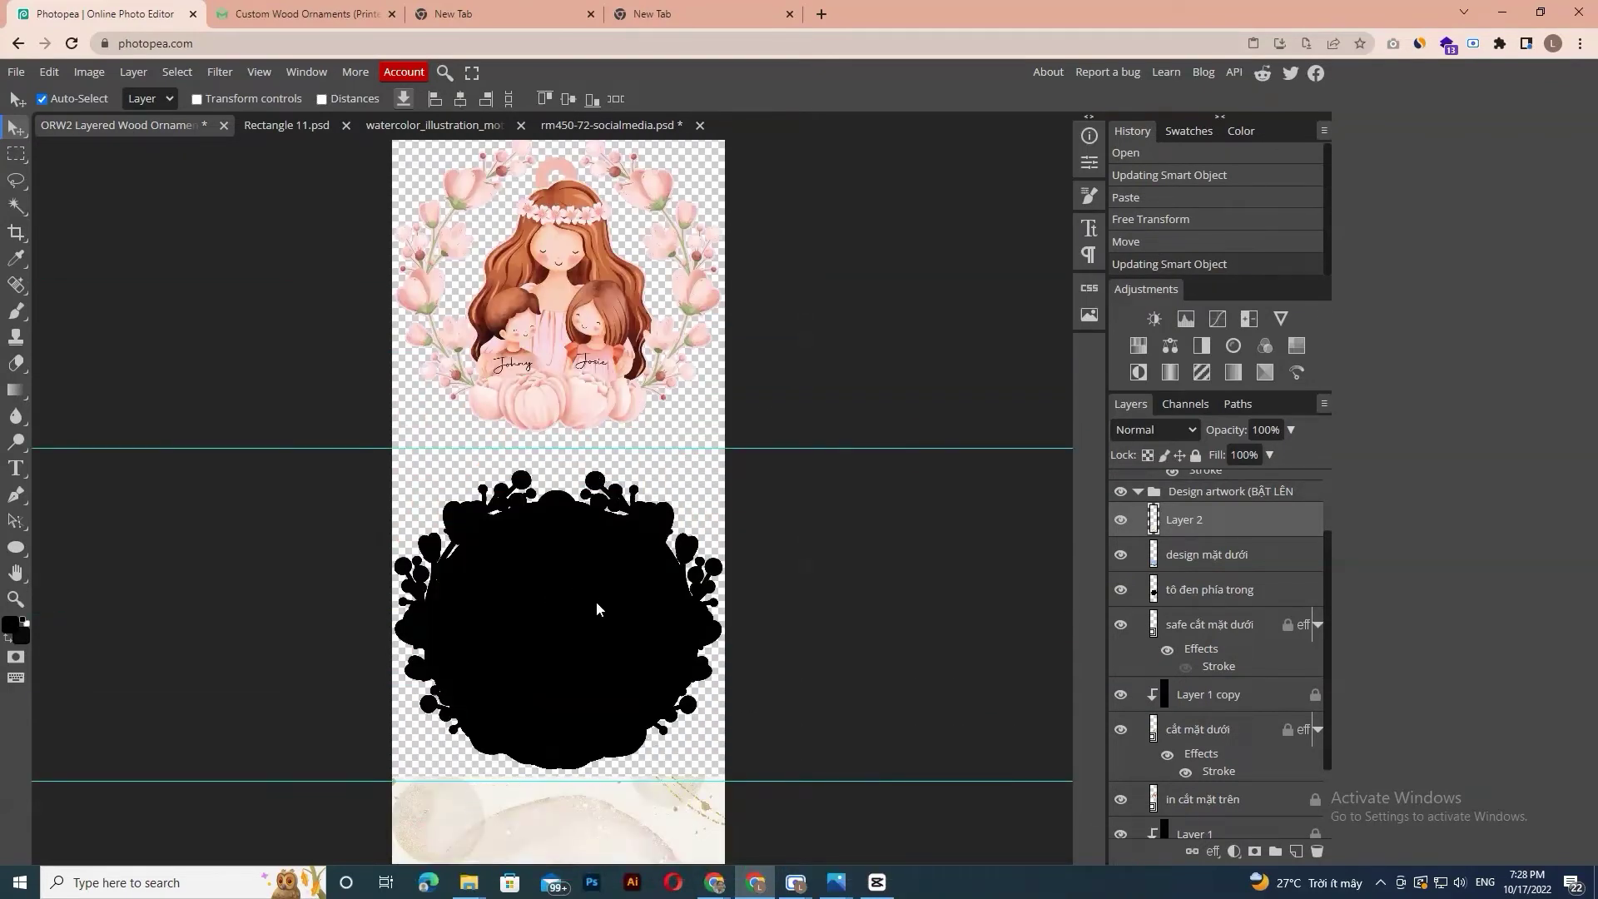
{"action": "scroll", "coordinate": [596, 603], "scroll_direction": "down", "scroll_amount": 4}
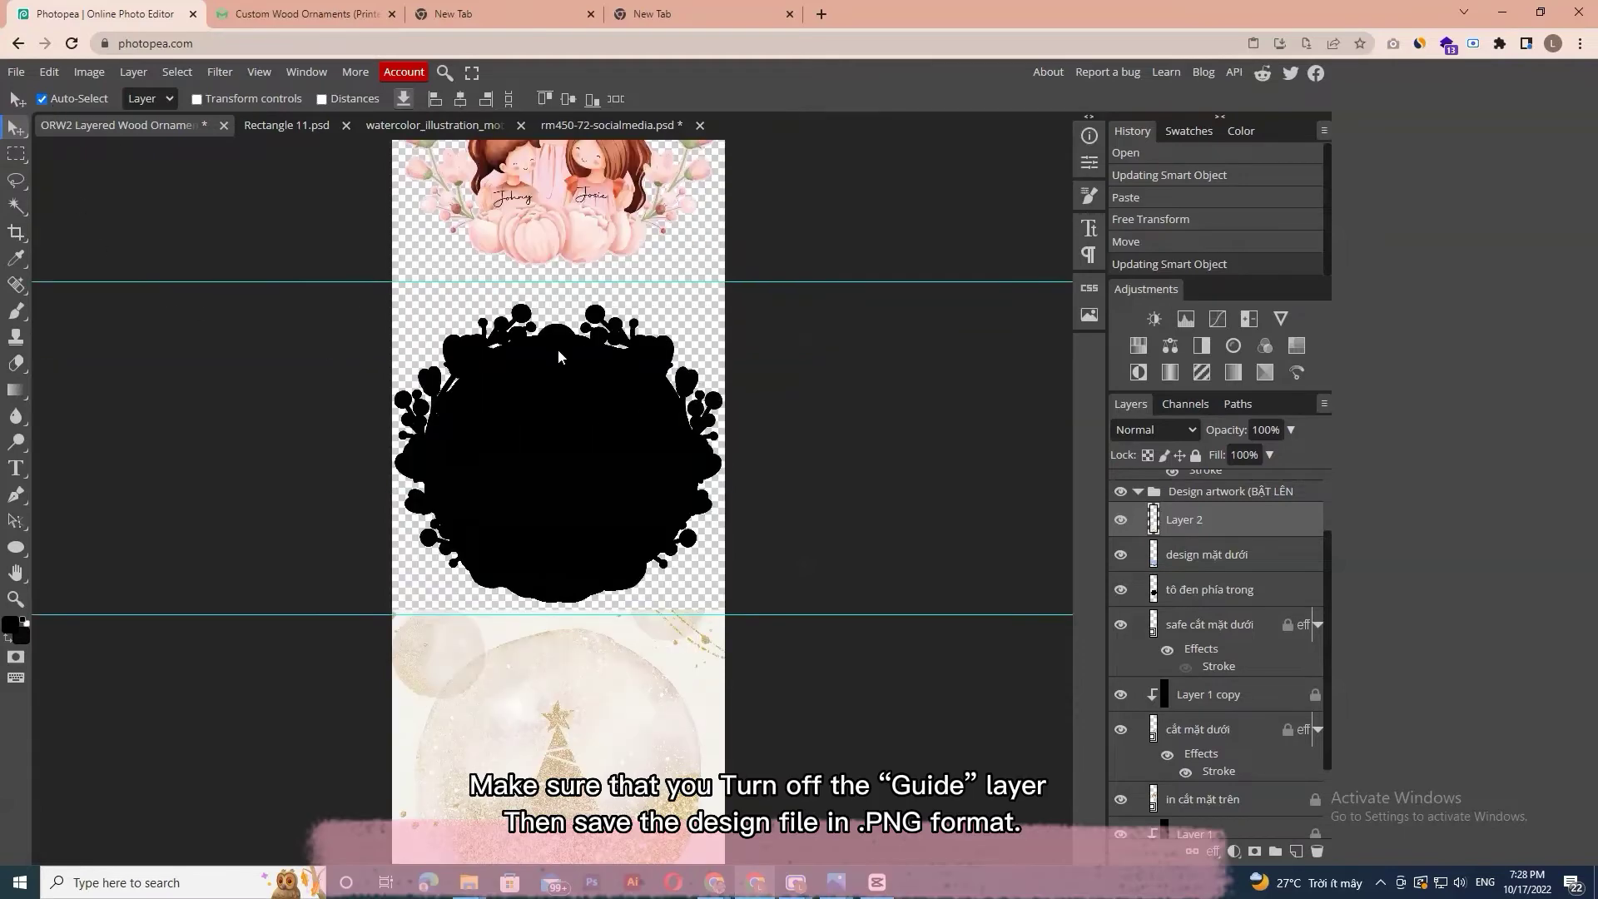
{"action": "scroll", "coordinate": [611, 381], "scroll_direction": "up", "scroll_amount": 3}
{"action": "scroll", "coordinate": [612, 377], "scroll_direction": "up", "scroll_amount": 2}
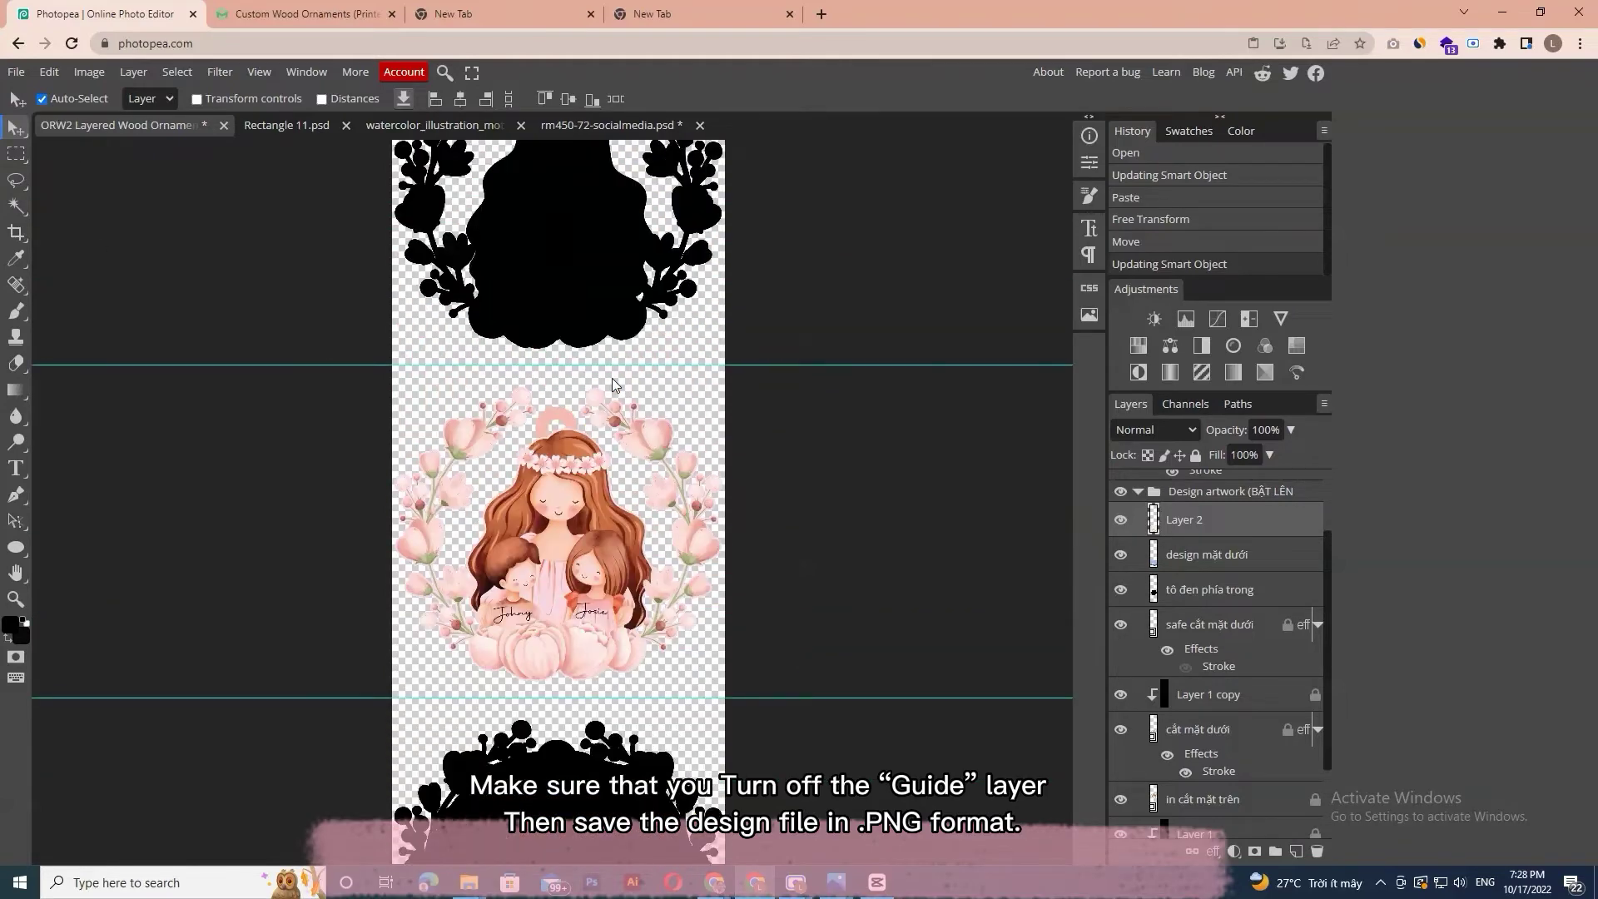
{"action": "scroll", "coordinate": [612, 384], "scroll_direction": "up", "scroll_amount": 1}
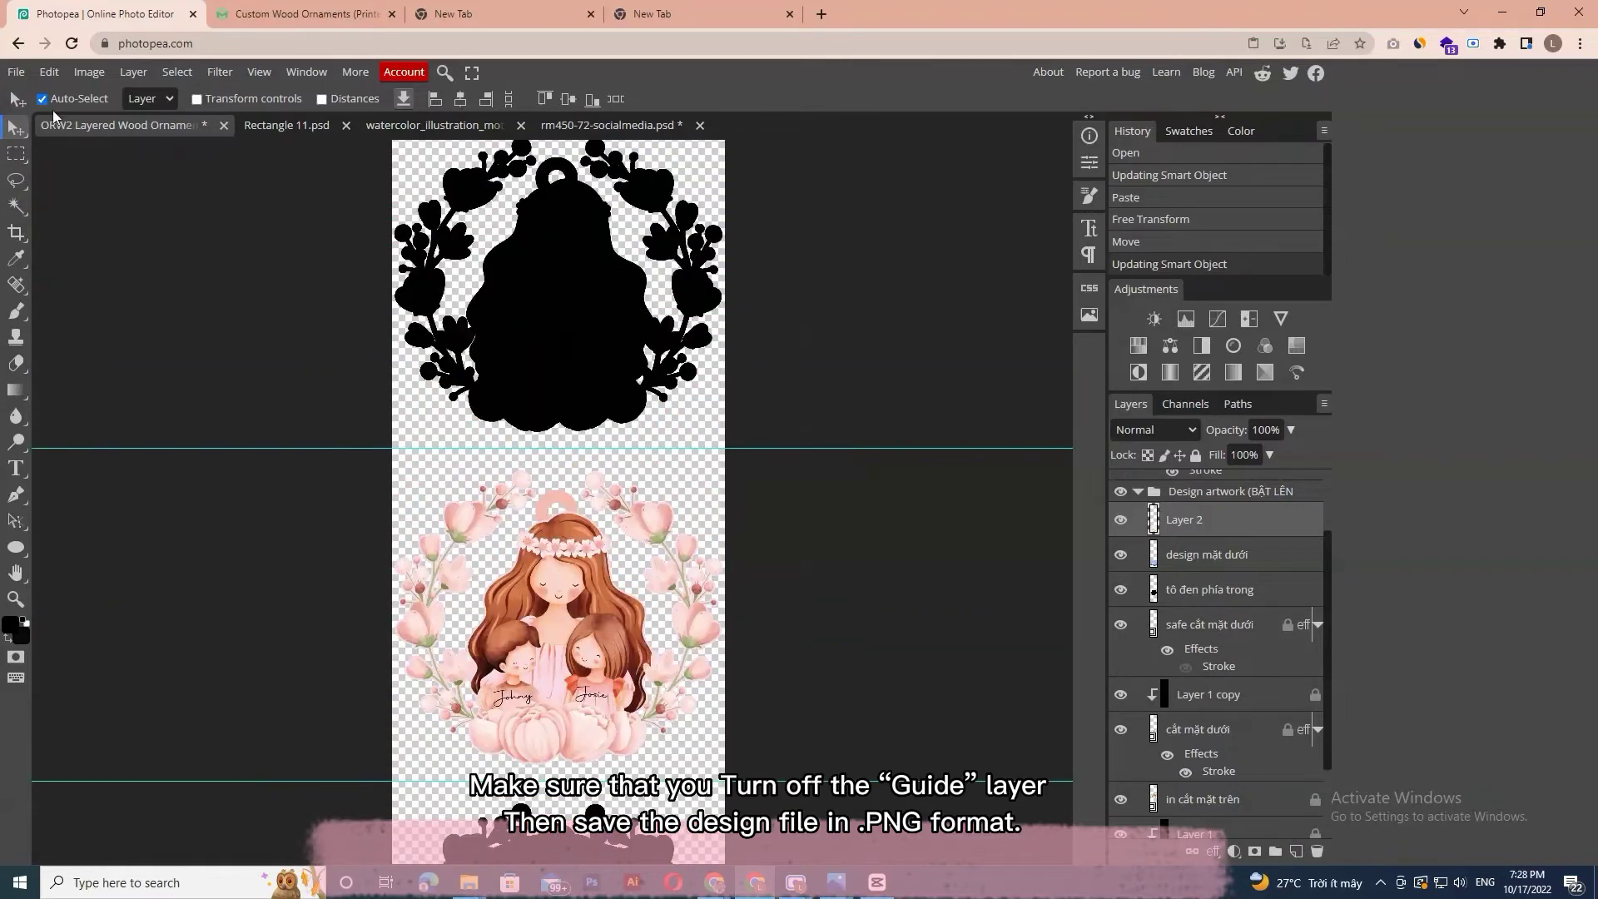
{"action": "left_click", "coordinate": [16, 72]}
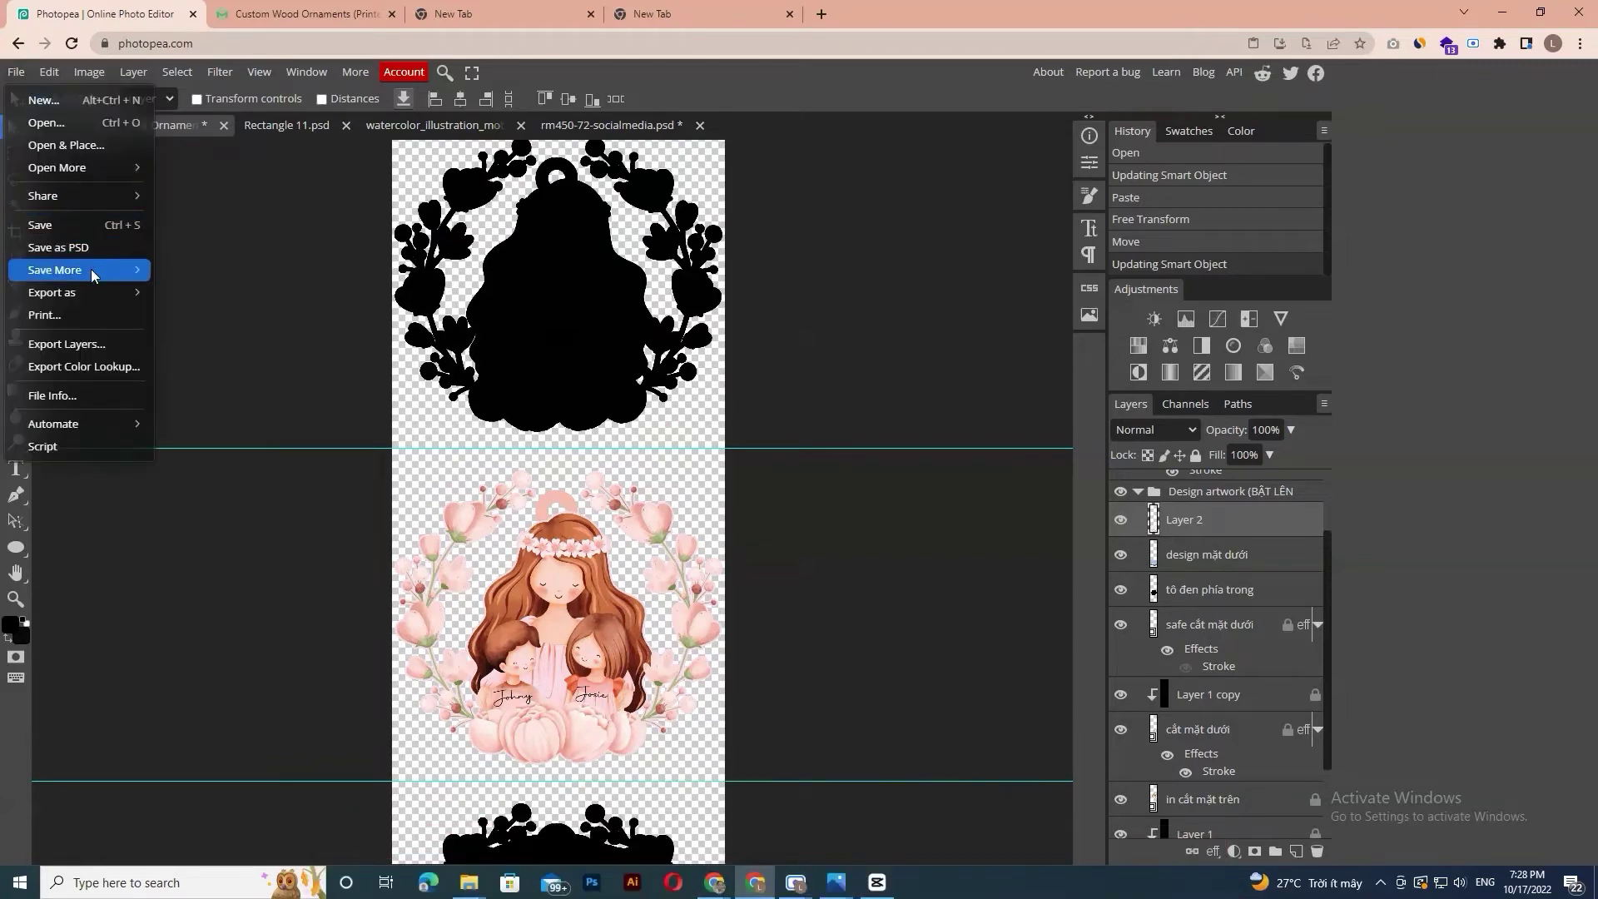
- Export the layered design as a PNG named 'Wood Ornament'
{"action": "mouse_move", "coordinate": [100, 293]}
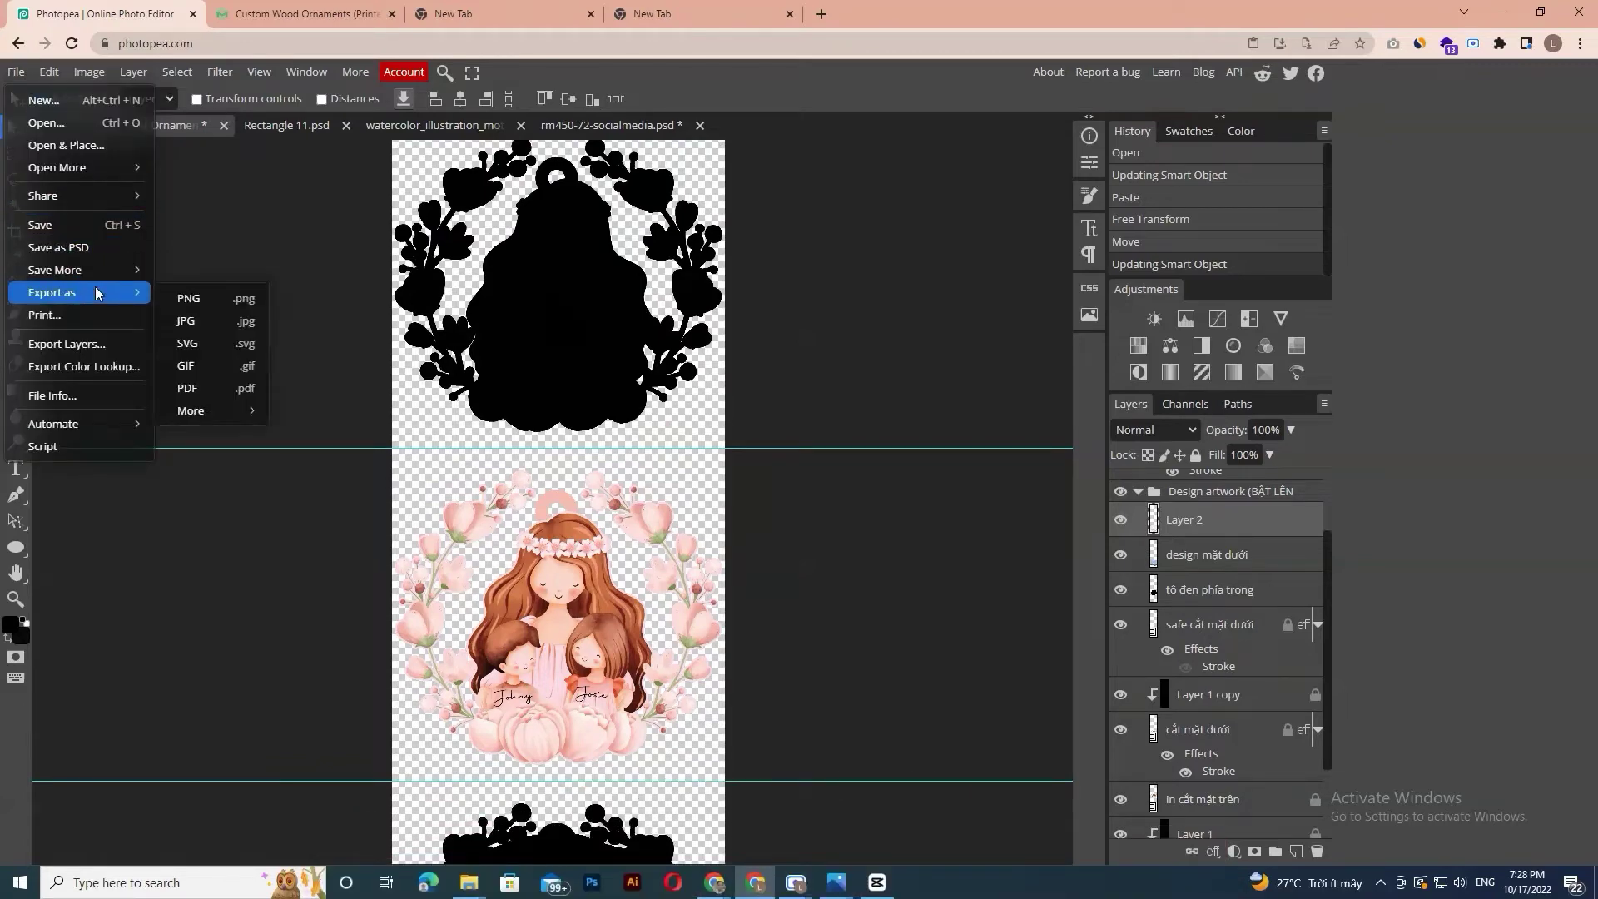
{"action": "left_click", "coordinate": [197, 302]}
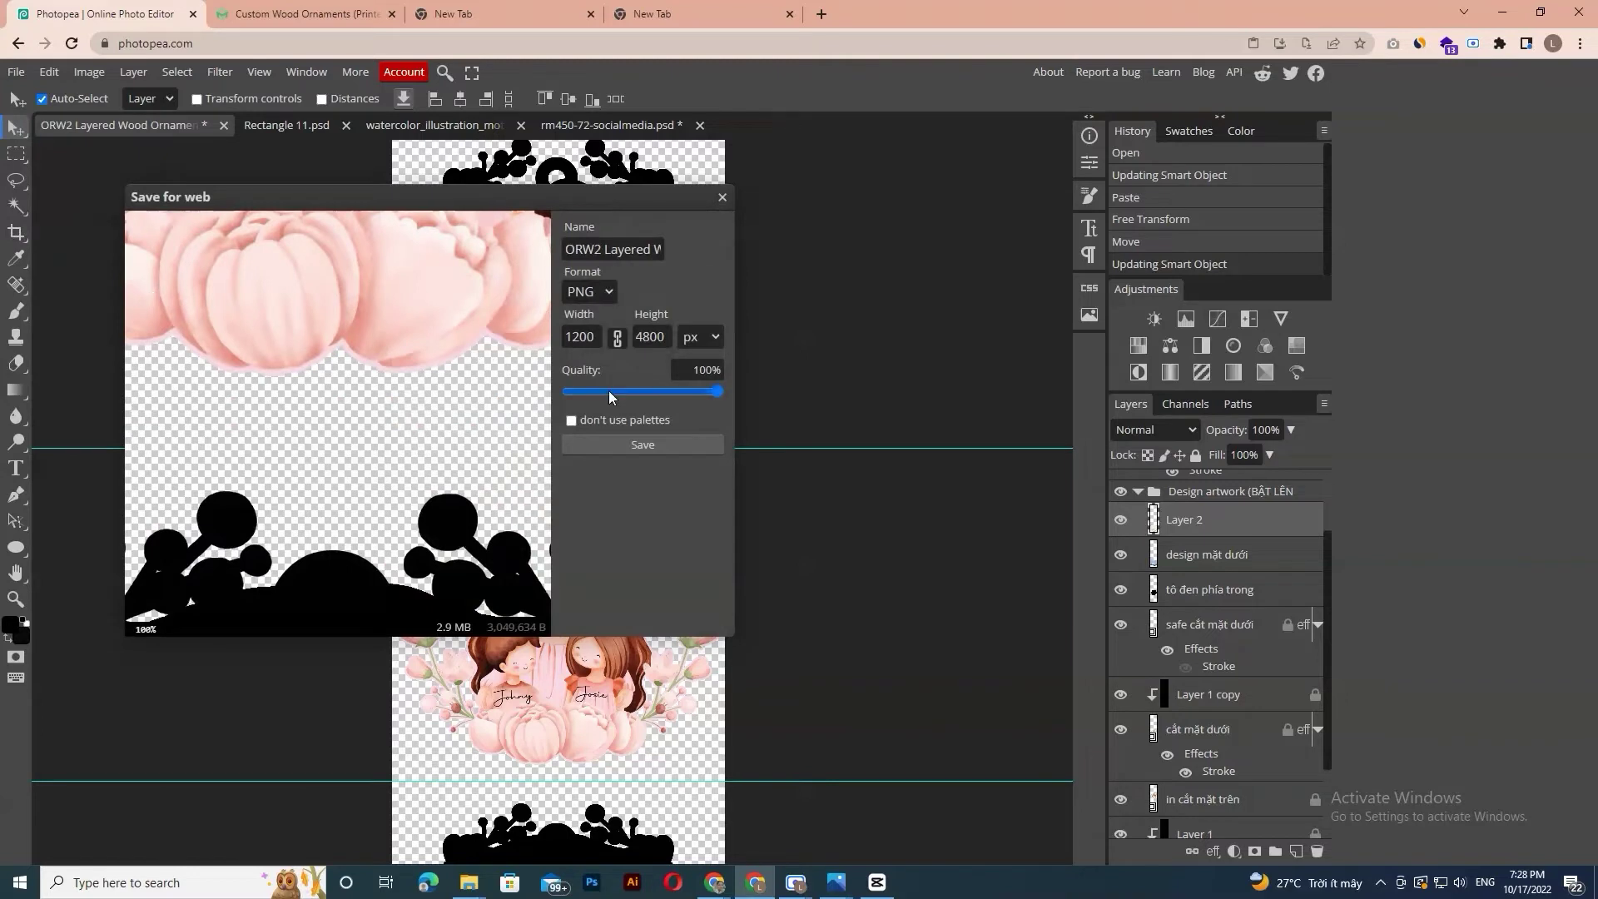
{"action": "triple_click", "coordinate": [658, 250]}
{"action": "type", "text": "Wood Ornament"}
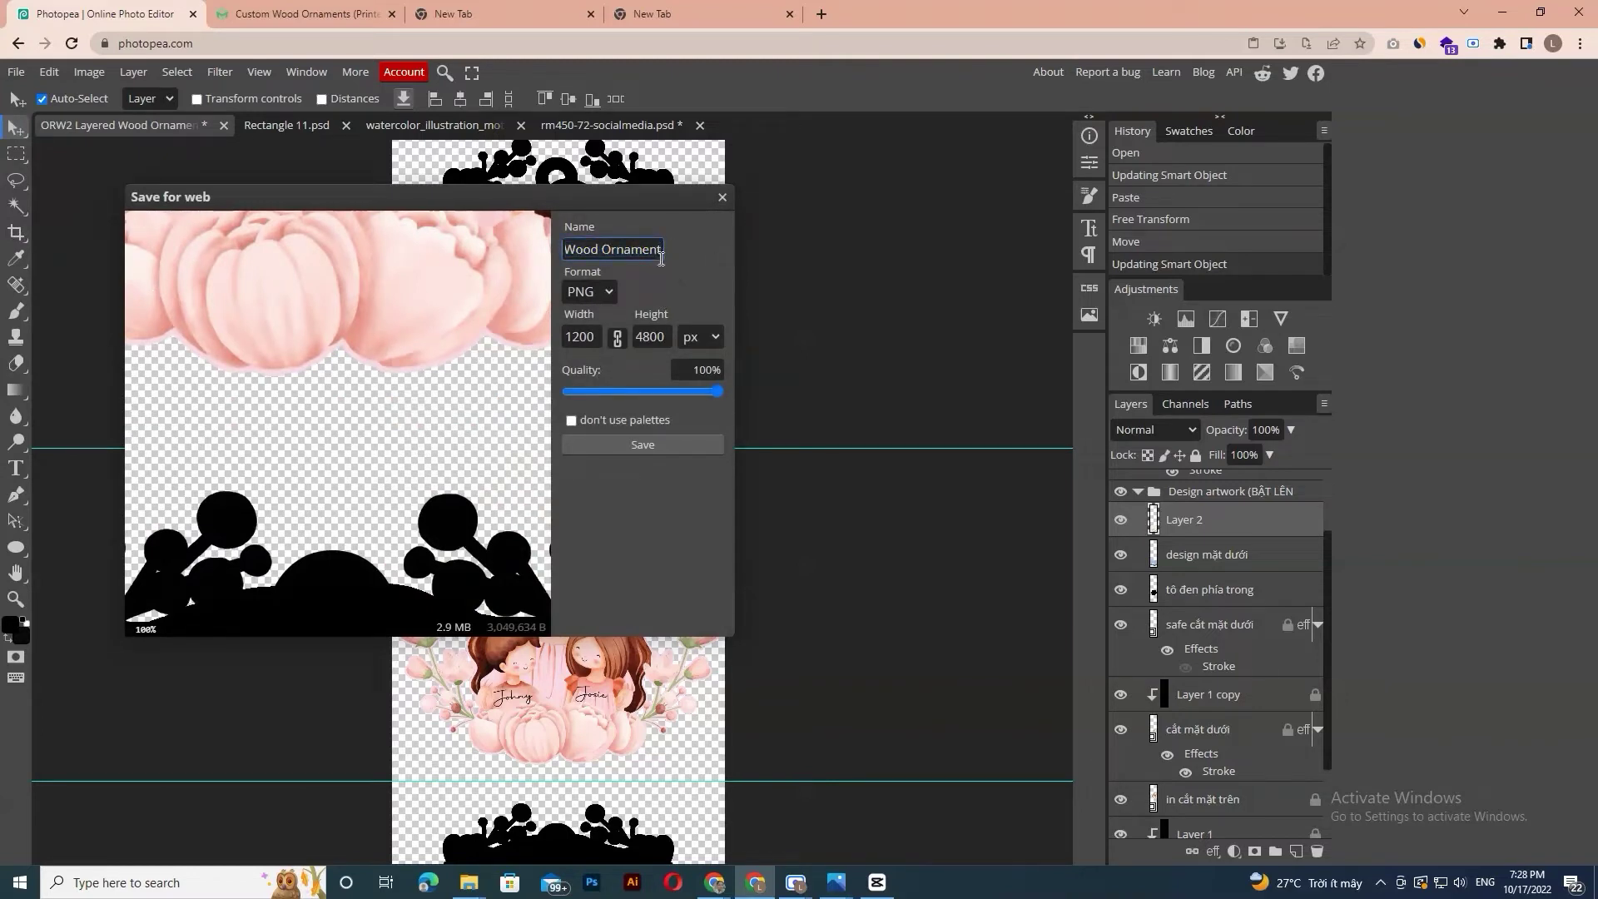
{"action": "left_click", "coordinate": [702, 442]}
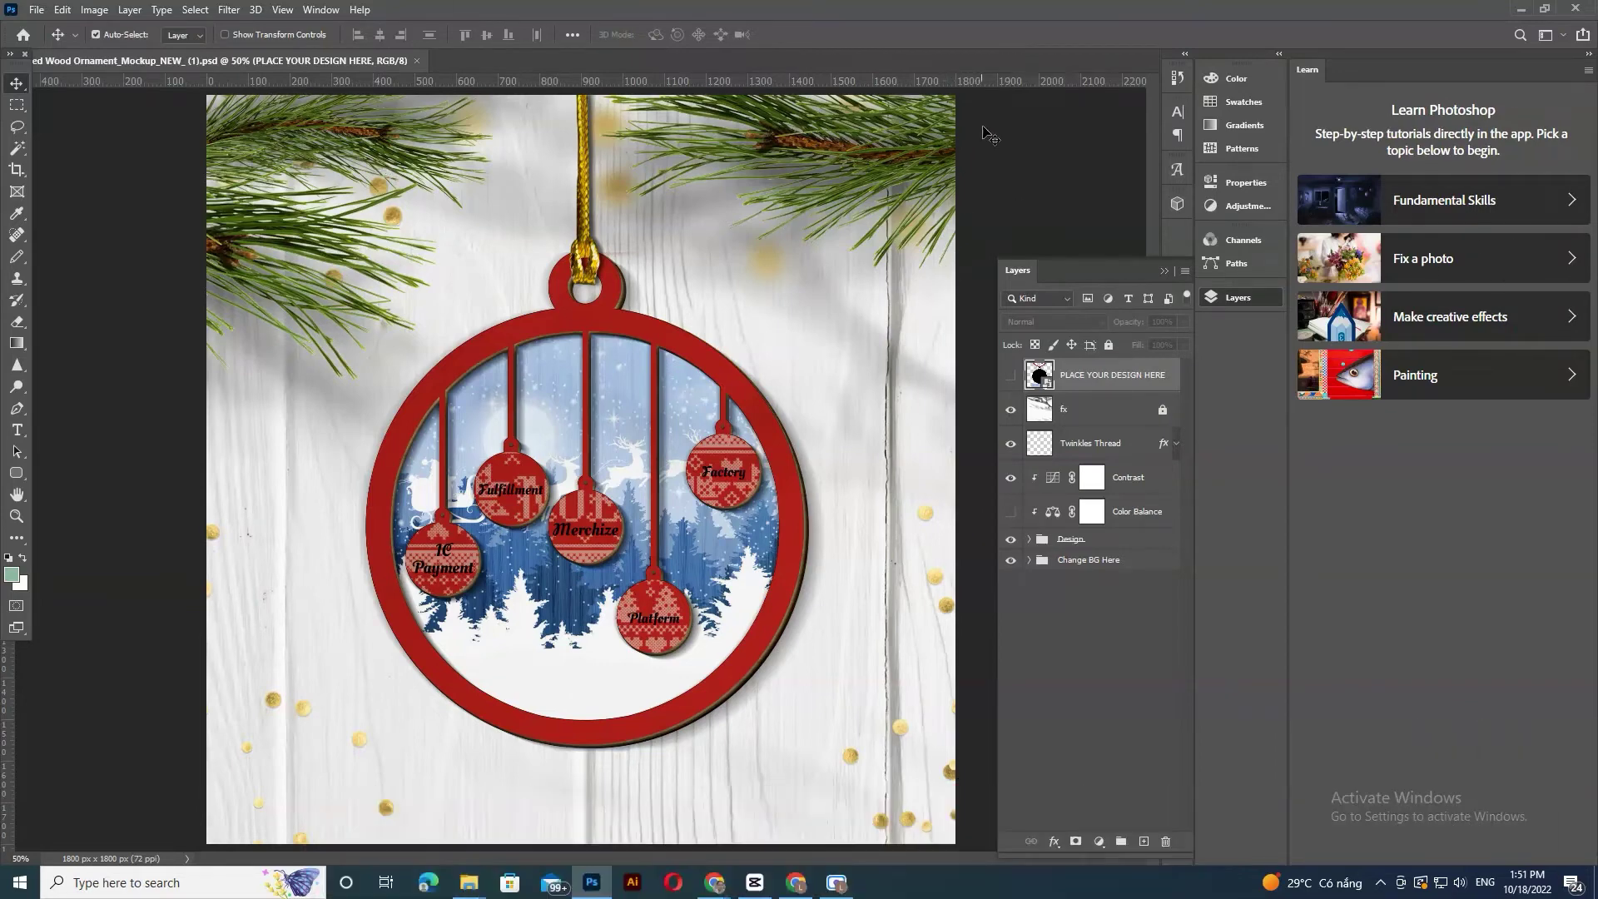
- Open the PLACE YOUR DESIGN HERE smart object and drag the exported ornament PNG into it
{"action": "double_click", "coordinate": [1038, 375]}
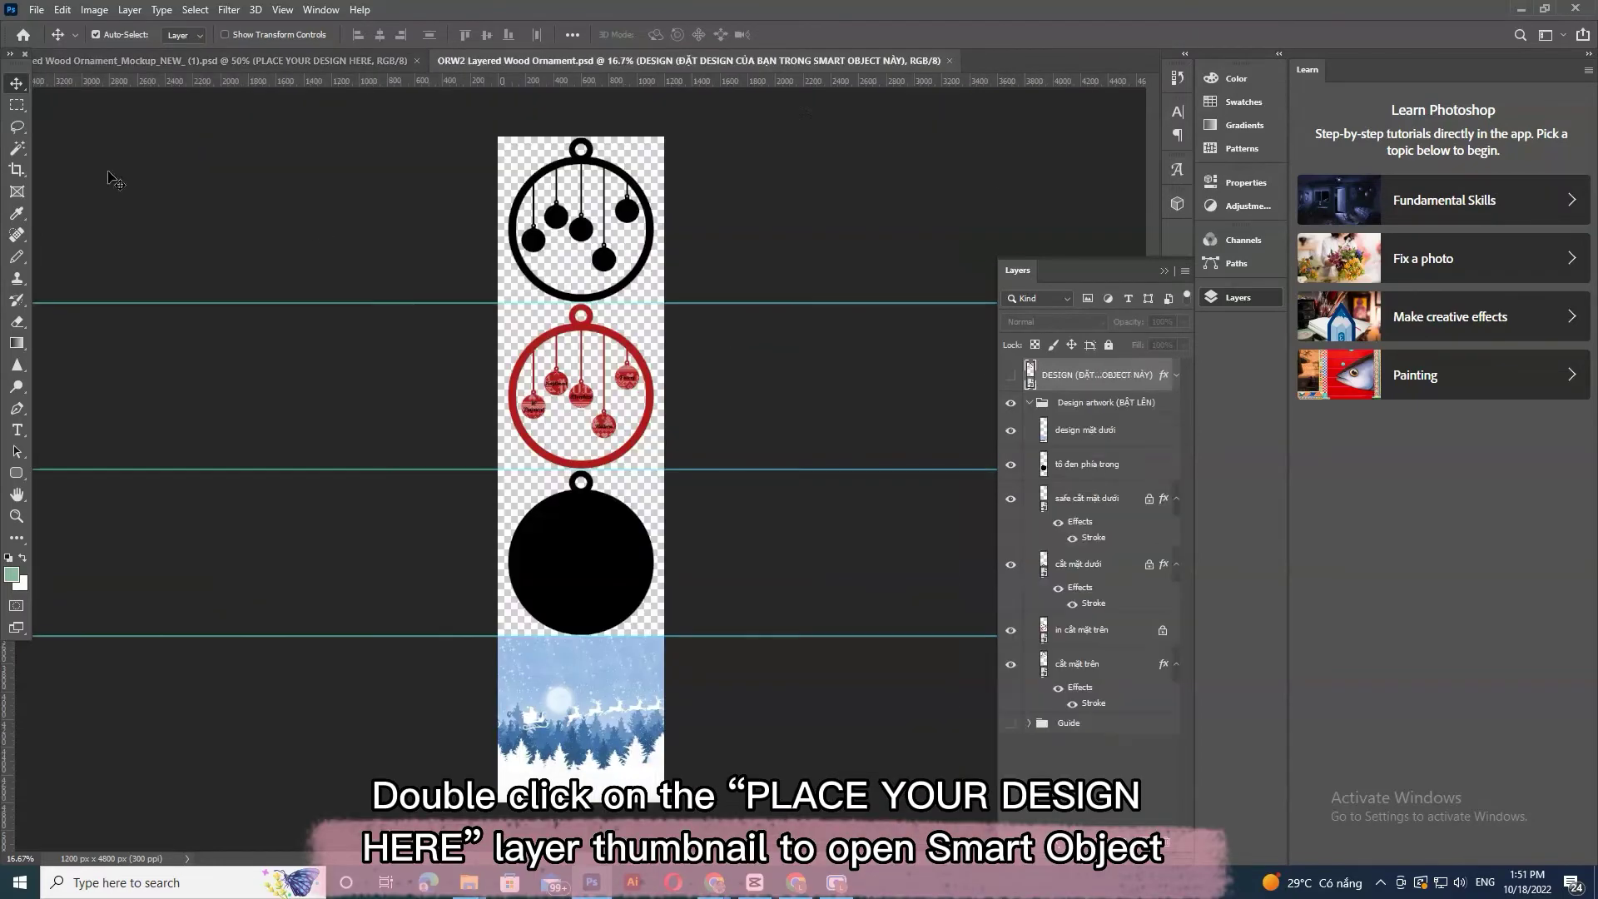
{"action": "left_click", "coordinate": [37, 9]}
{"action": "left_click", "coordinate": [52, 45]}
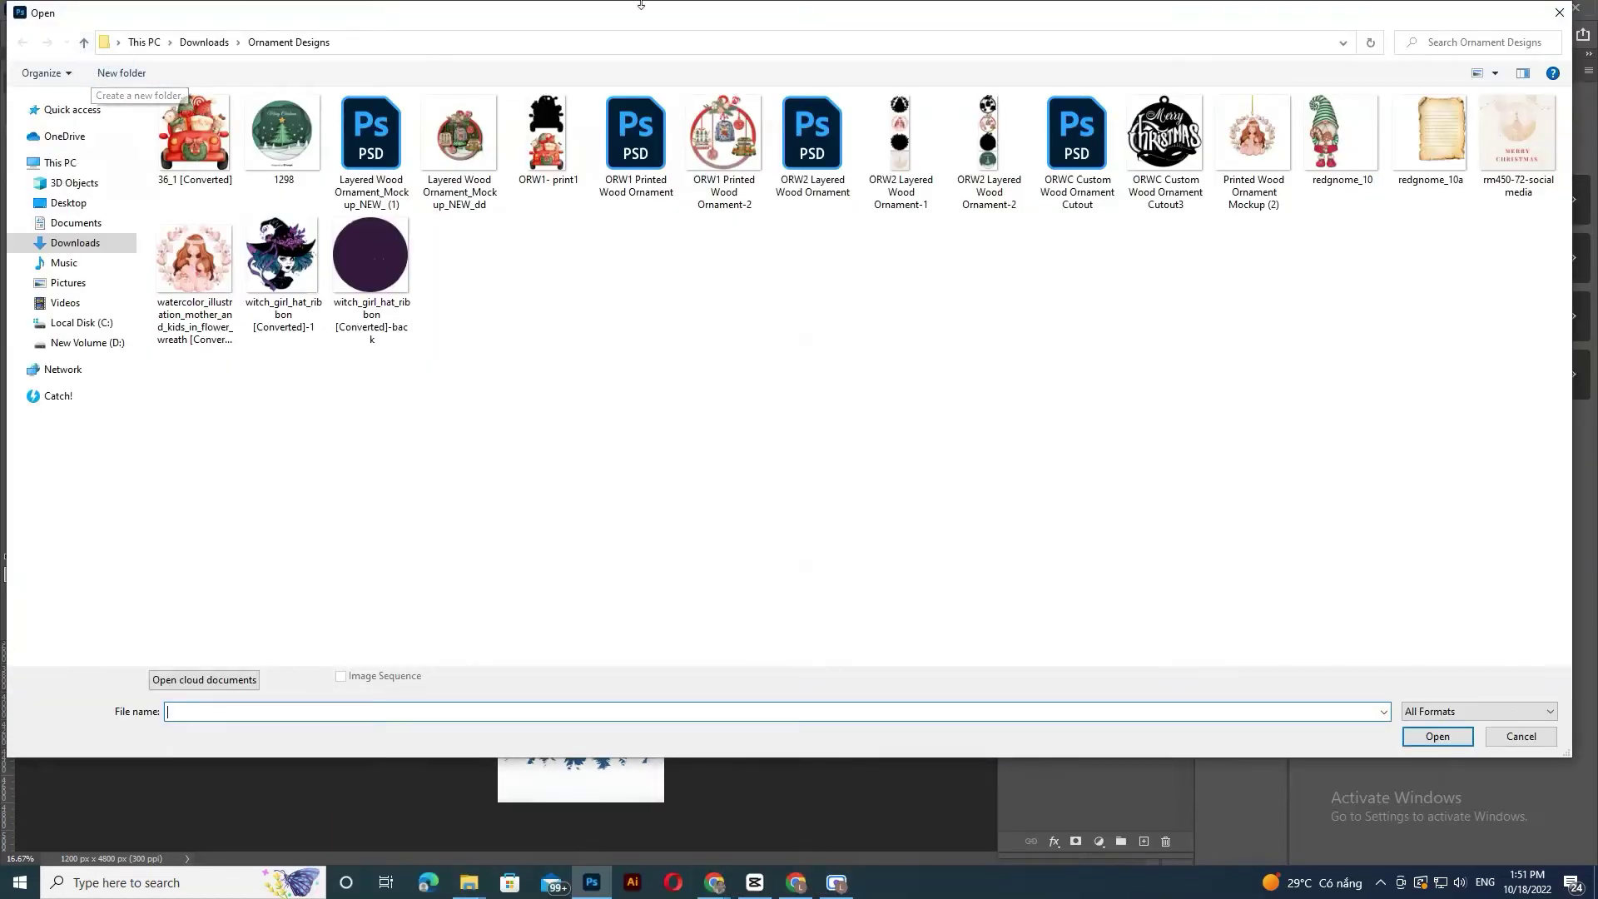
{"action": "left_click", "coordinate": [899, 114]}
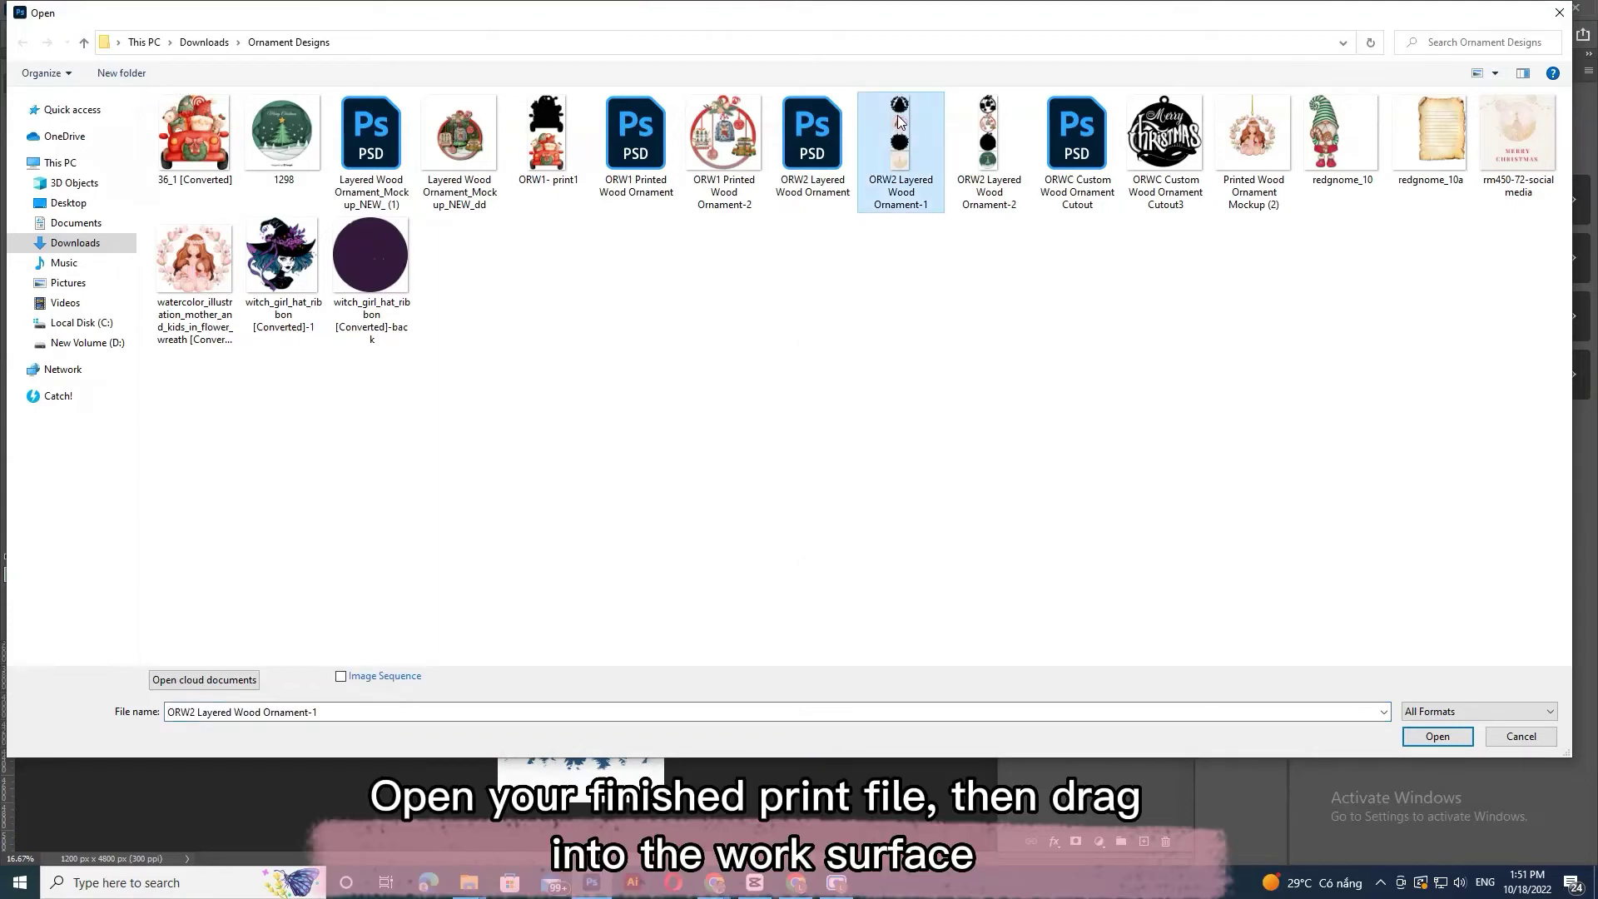
{"action": "double_click", "coordinate": [899, 122]}
{"action": "left_click_drag", "start_coordinate": [910, 123], "coordinate": [604, 388]}
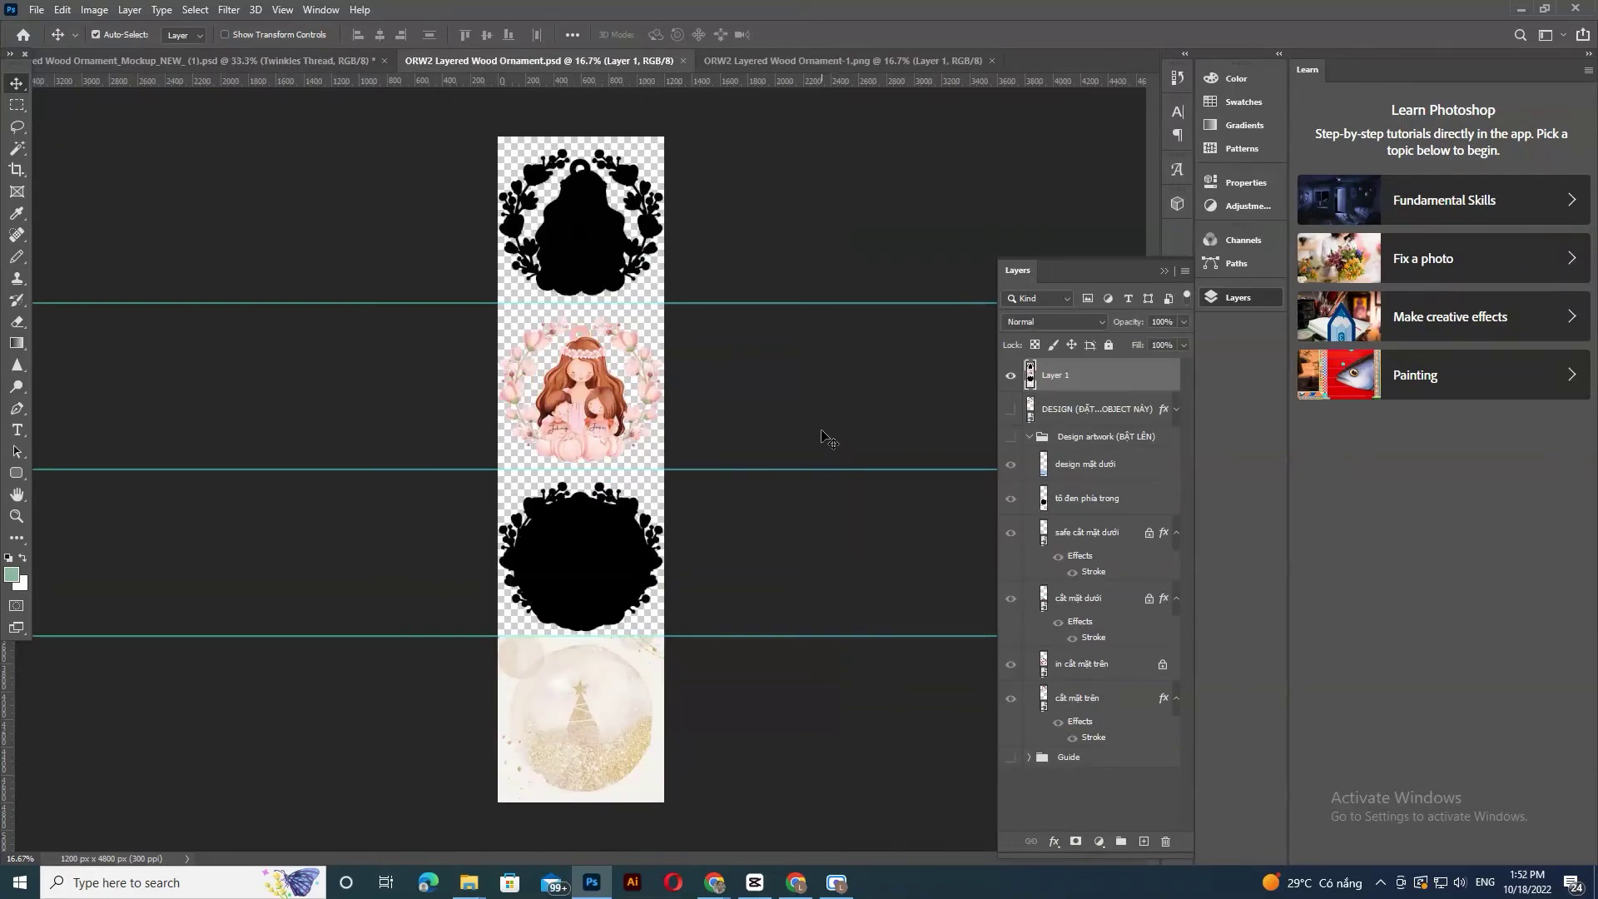
- Zoom in and collapse the layers panel to inspect the placed ornament artwork
{"action": "key", "text": "ctrl+minus"}
{"action": "key", "text": "ctrl+plus"}
{"action": "key", "text": "ctrl+plus"}
{"action": "key", "text": "ctrl+plus"}
{"action": "key", "text": "ctrl+plus"}
{"action": "key", "text": "ctrl+plus"}
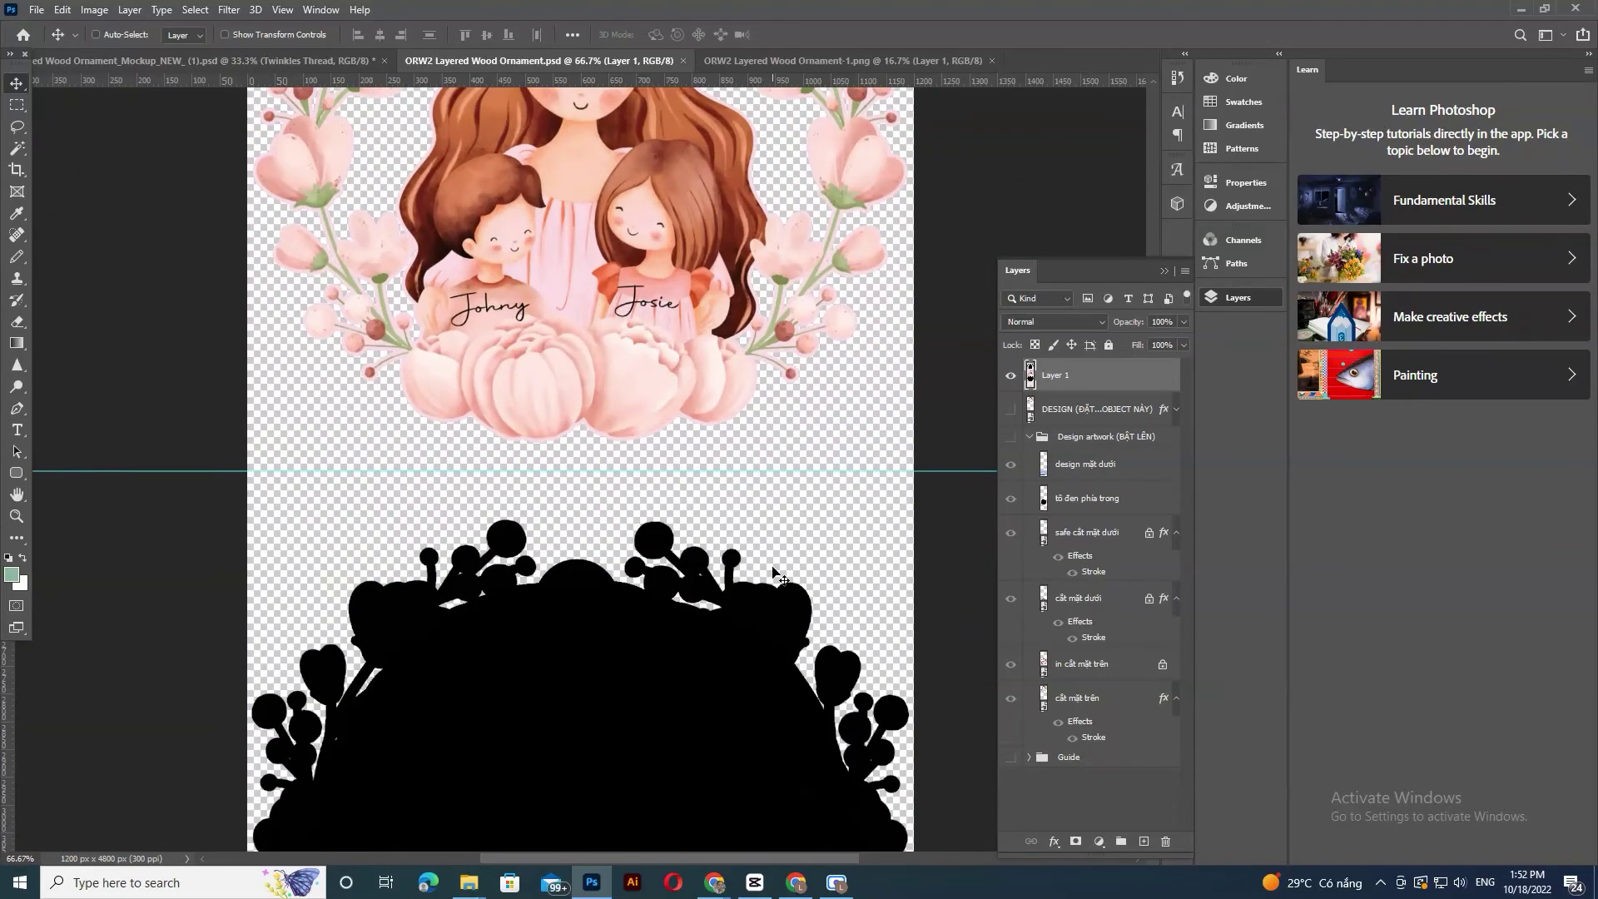
{"action": "scroll", "coordinate": [774, 559], "scroll_direction": "down", "scroll_amount": 1}
{"action": "scroll", "coordinate": [771, 551], "scroll_direction": "down", "scroll_amount": 3}
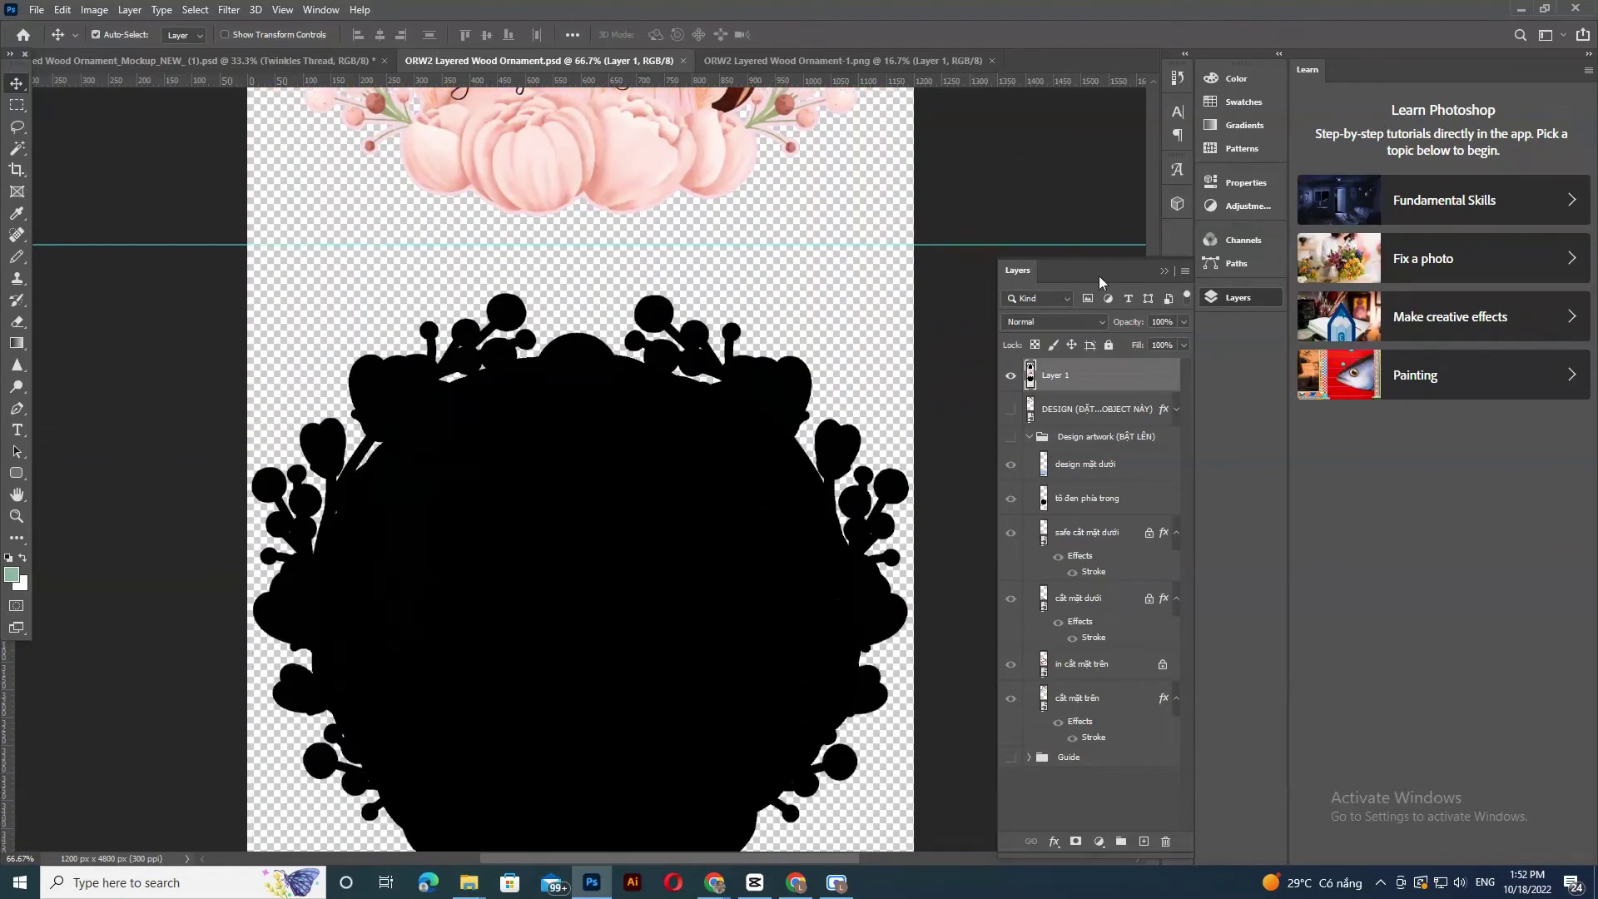
{"action": "left_click", "coordinate": [1164, 271]}
{"action": "left_click_drag", "start_coordinate": [1154, 466], "coordinate": [1153, 578]}
- Save the smart object so the Red Wood Ornament mockup updates
{"action": "key", "text": "F7"}
{"action": "scroll", "coordinate": [752, 268], "scroll_direction": "up", "scroll_amount": 2}
{"action": "key", "text": "m"}
{"action": "key", "text": "ctrl+s"}
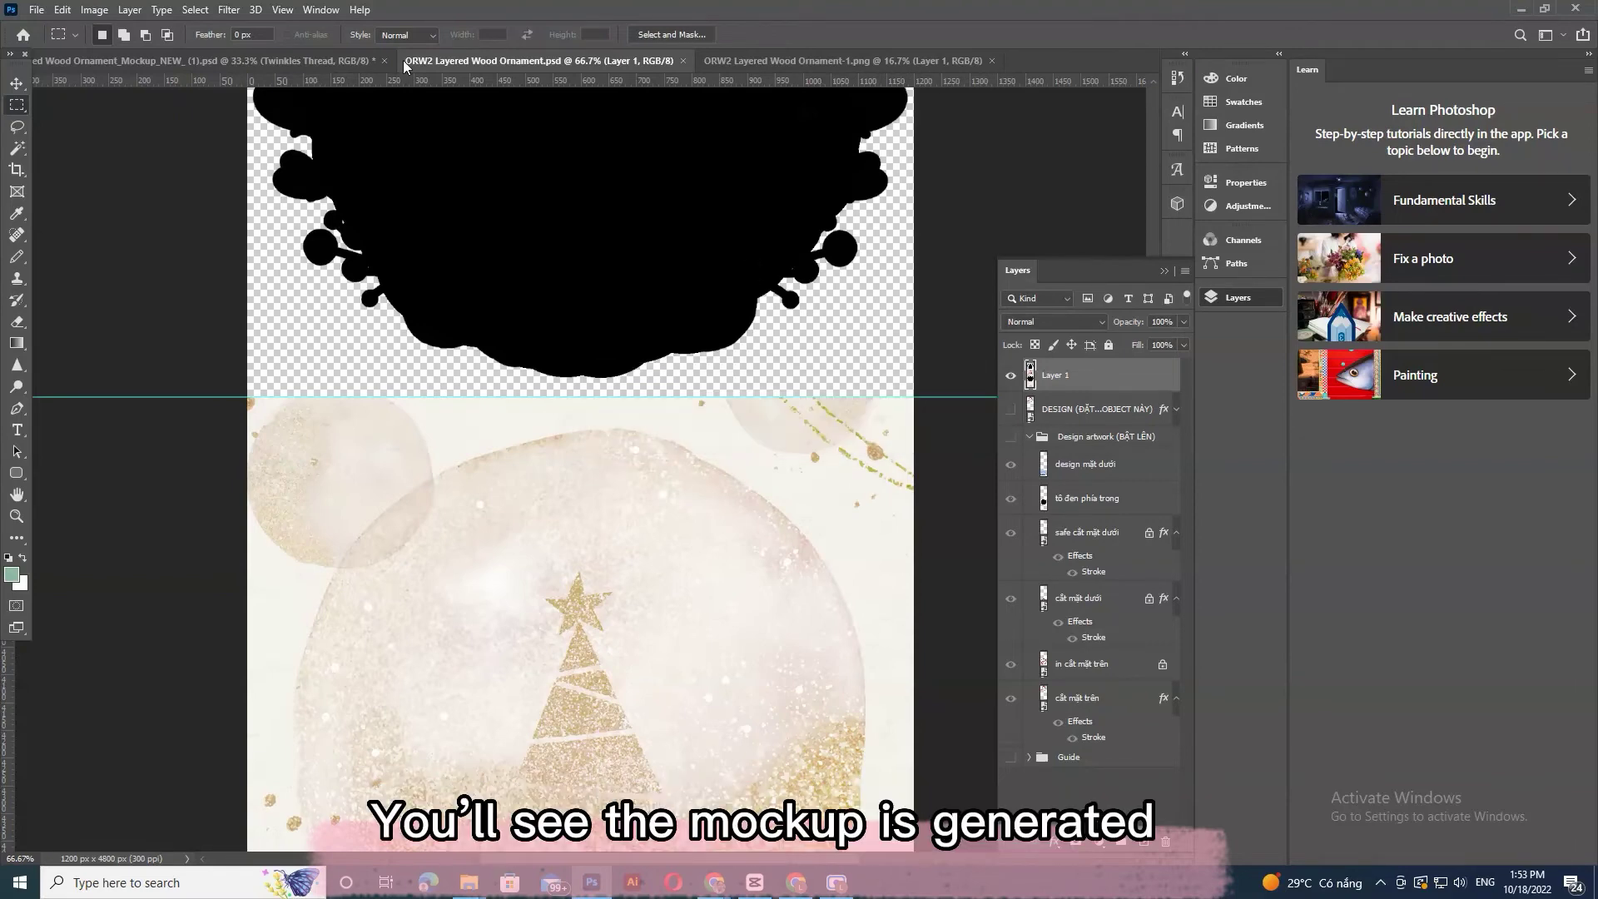
{"action": "left_click", "coordinate": [251, 62]}
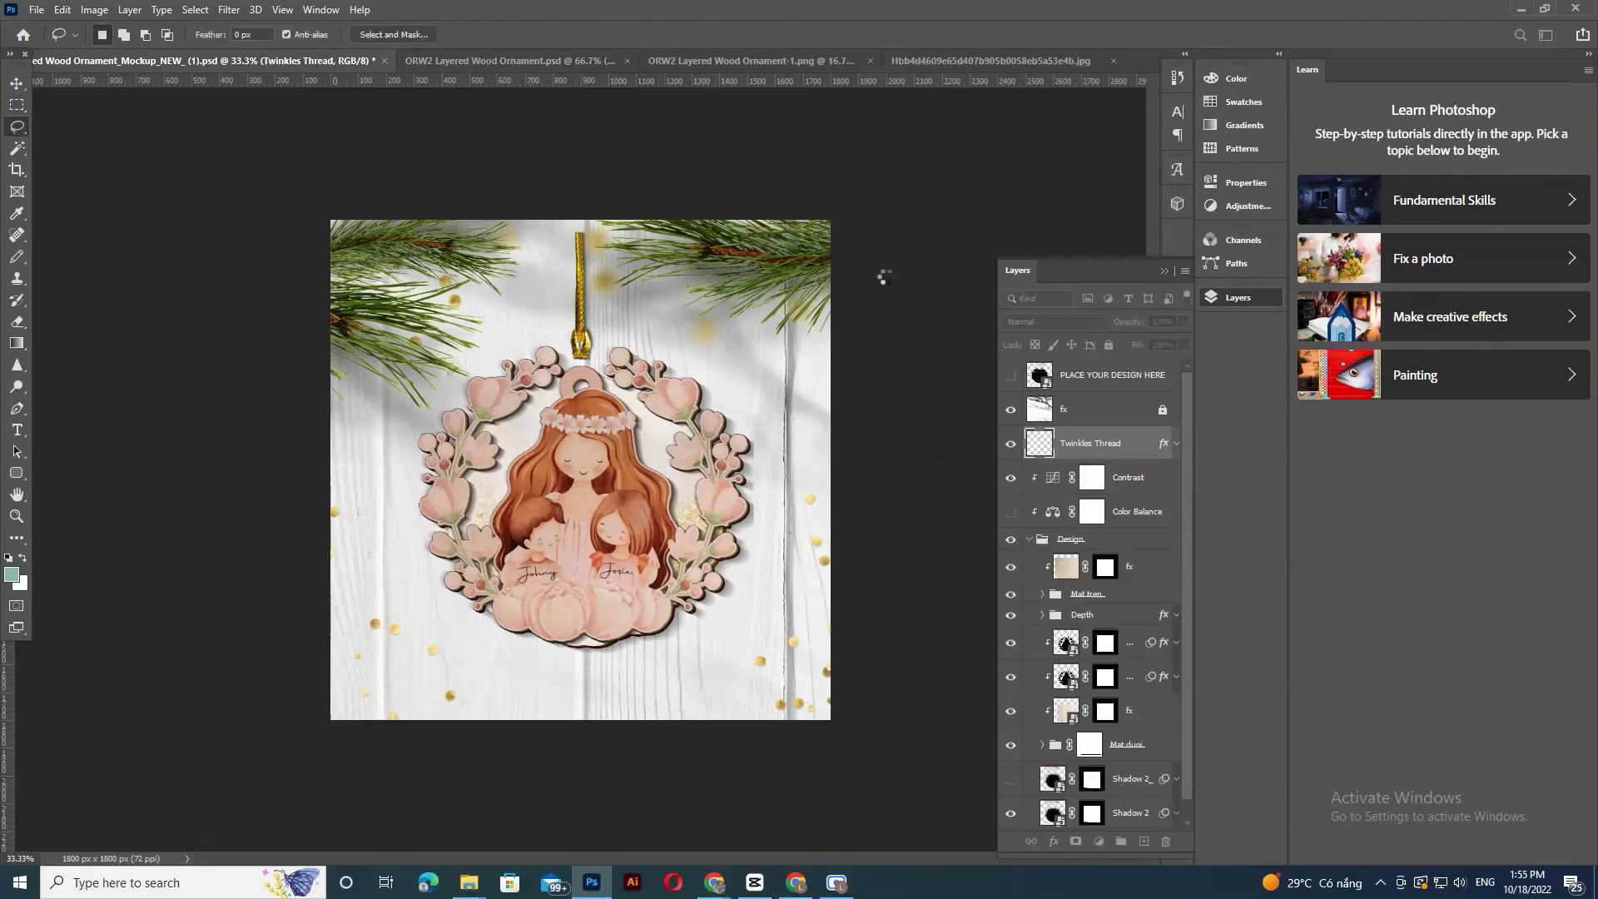
- Hide the gold Twinkles Thread, its fx layer, and the pine-needle decorations
{"action": "scroll", "coordinate": [1048, 764], "scroll_direction": "down", "scroll_amount": 1}
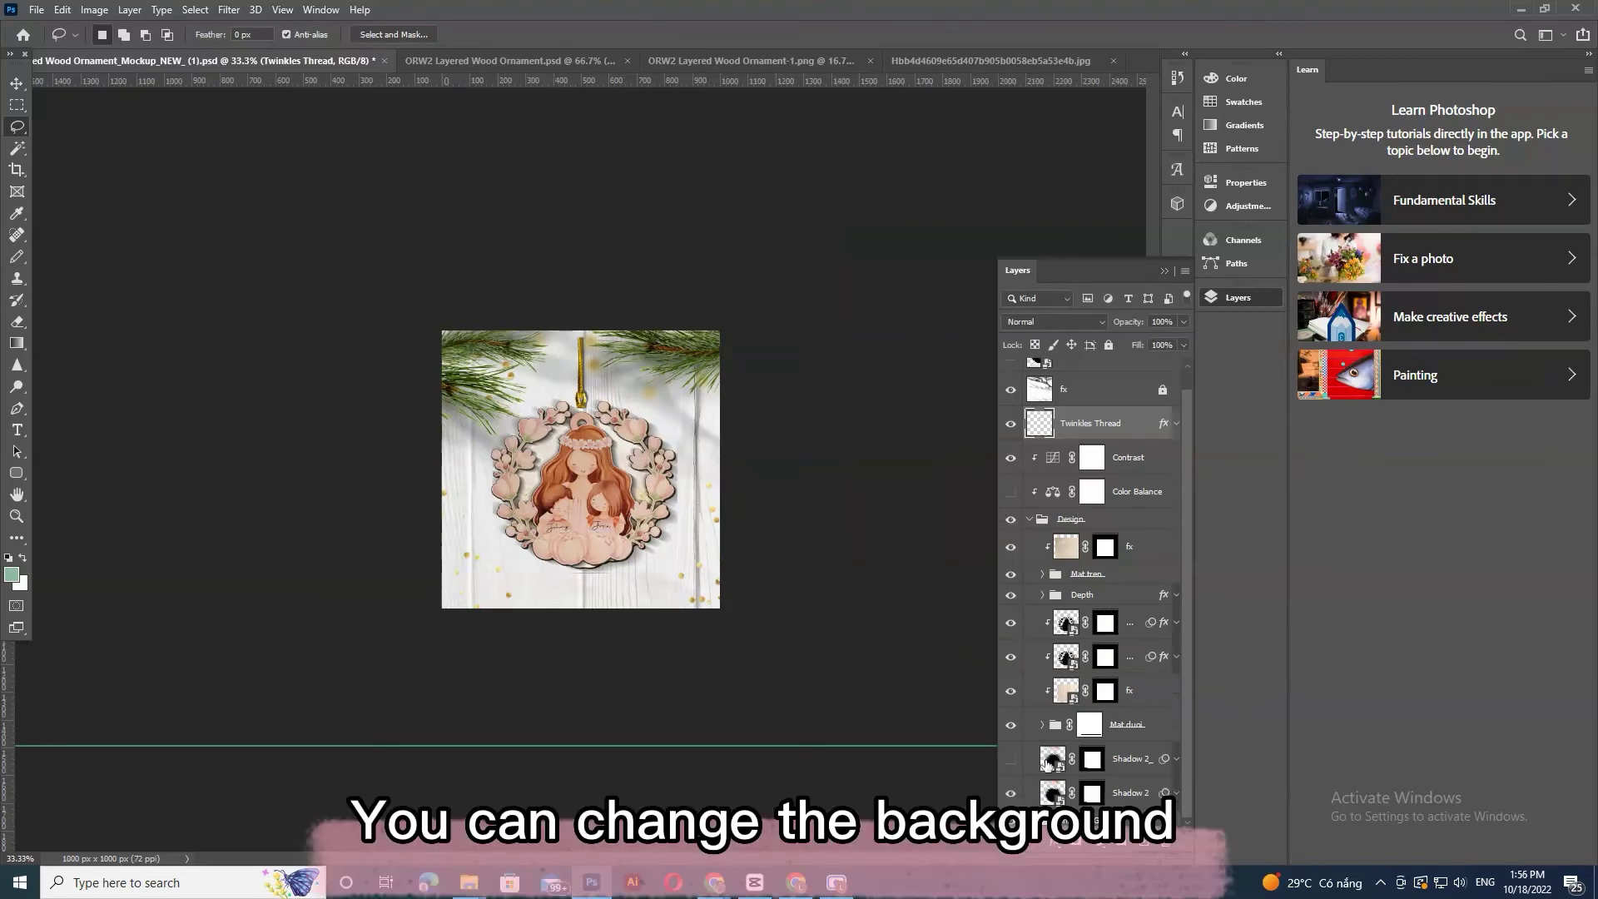
{"action": "scroll", "coordinate": [1050, 712], "scroll_direction": "down", "scroll_amount": 5}
{"action": "left_click", "coordinate": [1115, 601]}
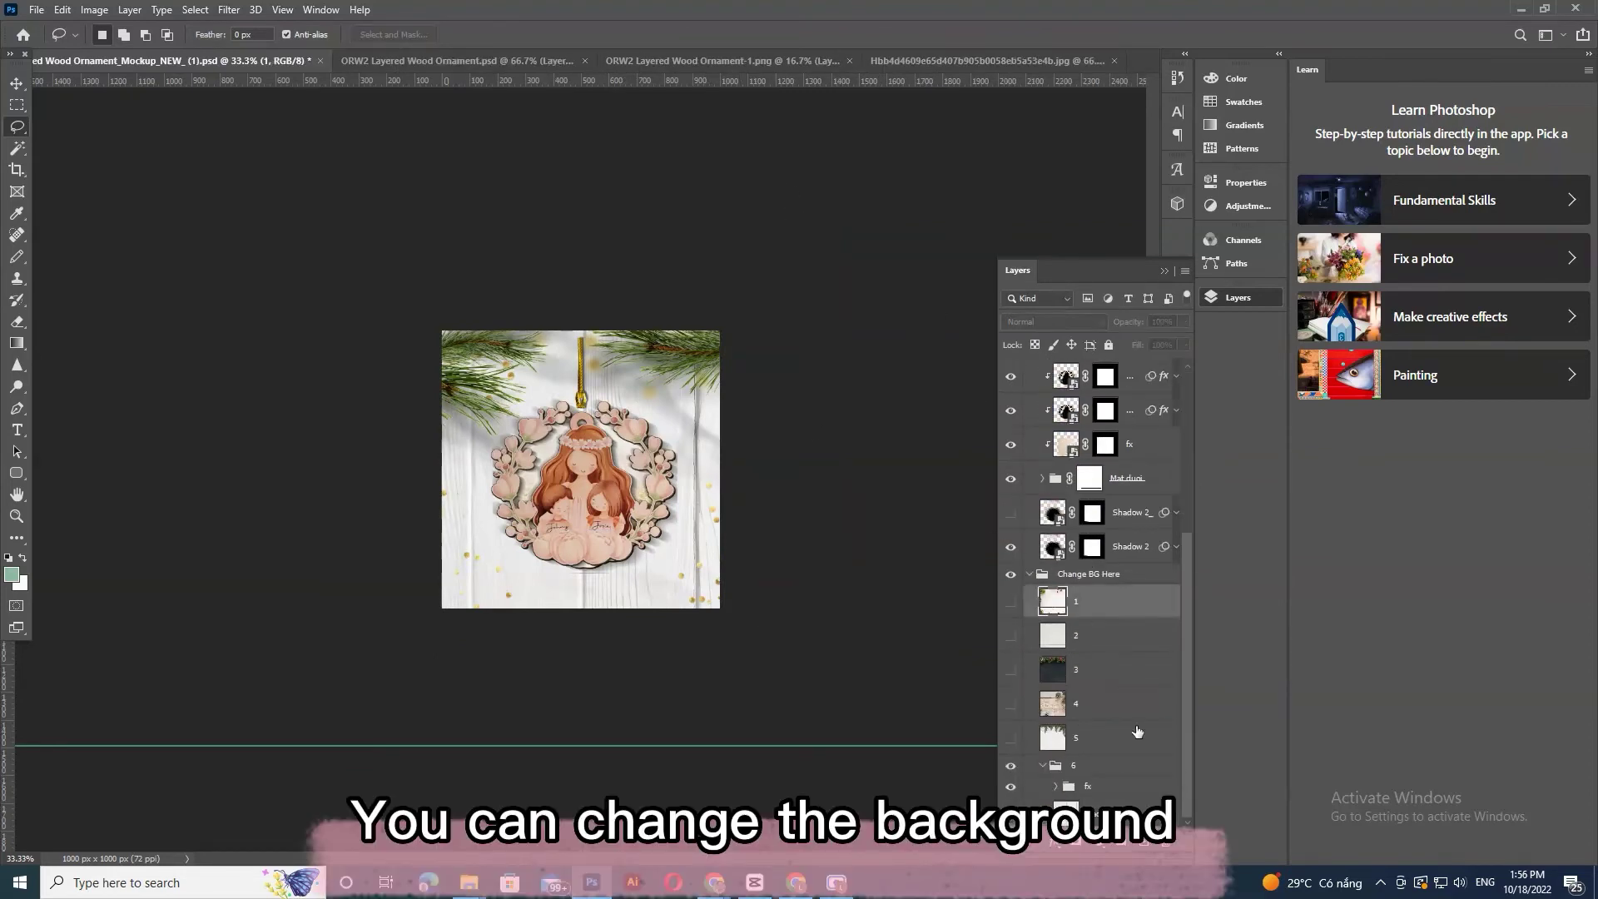
{"action": "scroll", "coordinate": [1132, 716], "scroll_direction": "up", "scroll_amount": 4}
{"action": "left_click", "coordinate": [1010, 443]}
{"action": "left_click", "coordinate": [1011, 409]}
{"action": "scroll", "coordinate": [1164, 543], "scroll_direction": "down", "scroll_amount": 1}
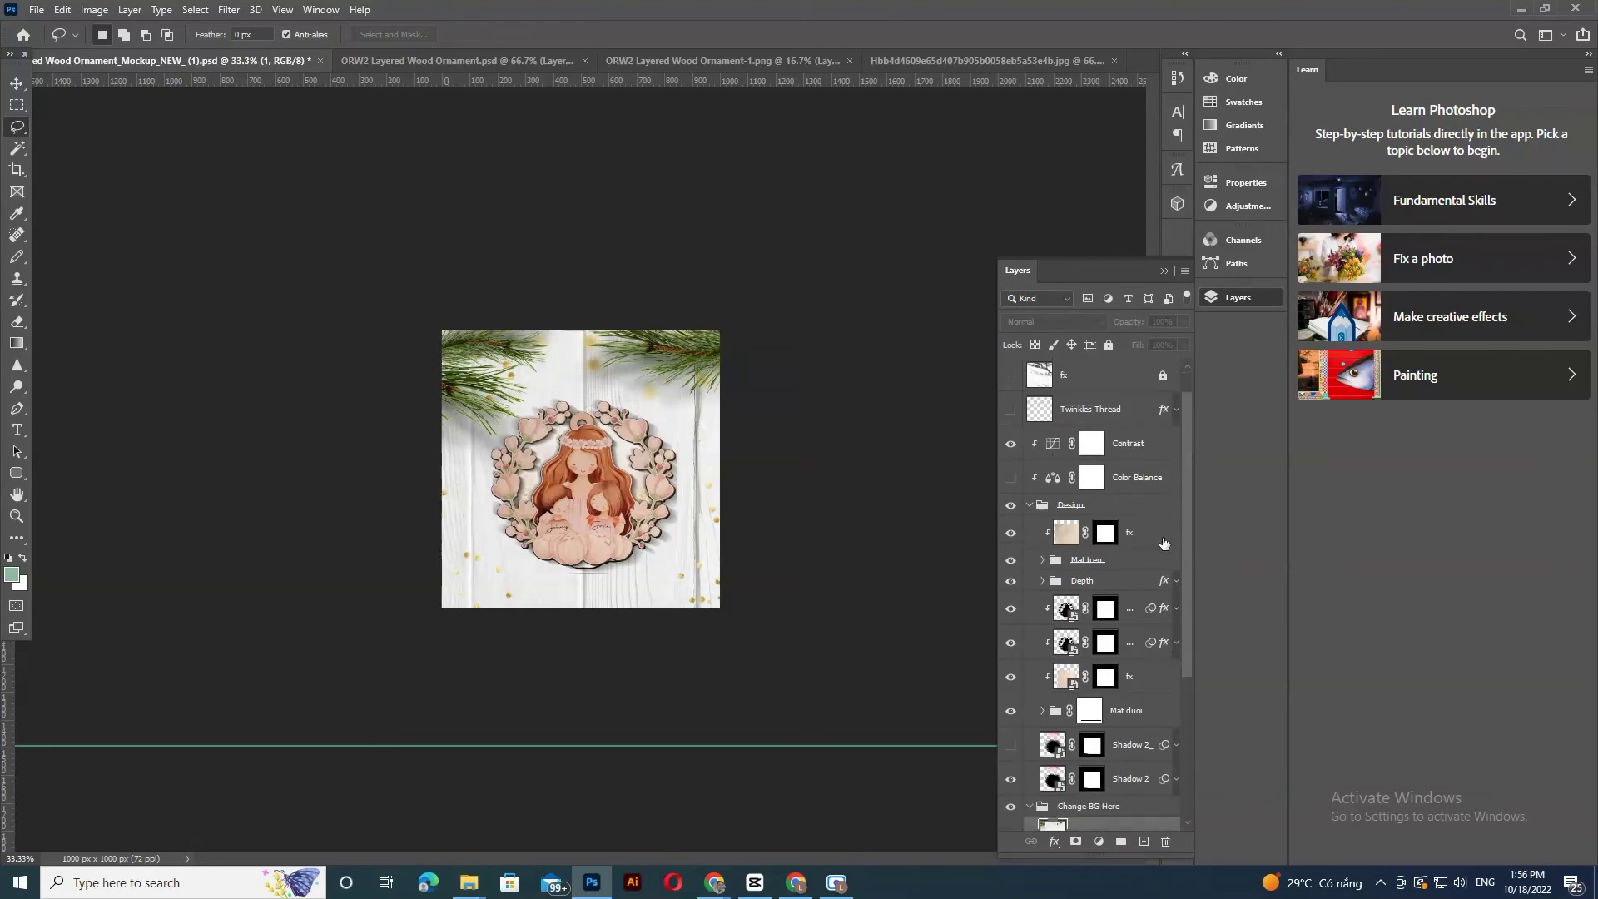
{"action": "scroll", "coordinate": [1164, 542], "scroll_direction": "down", "scroll_amount": 5}
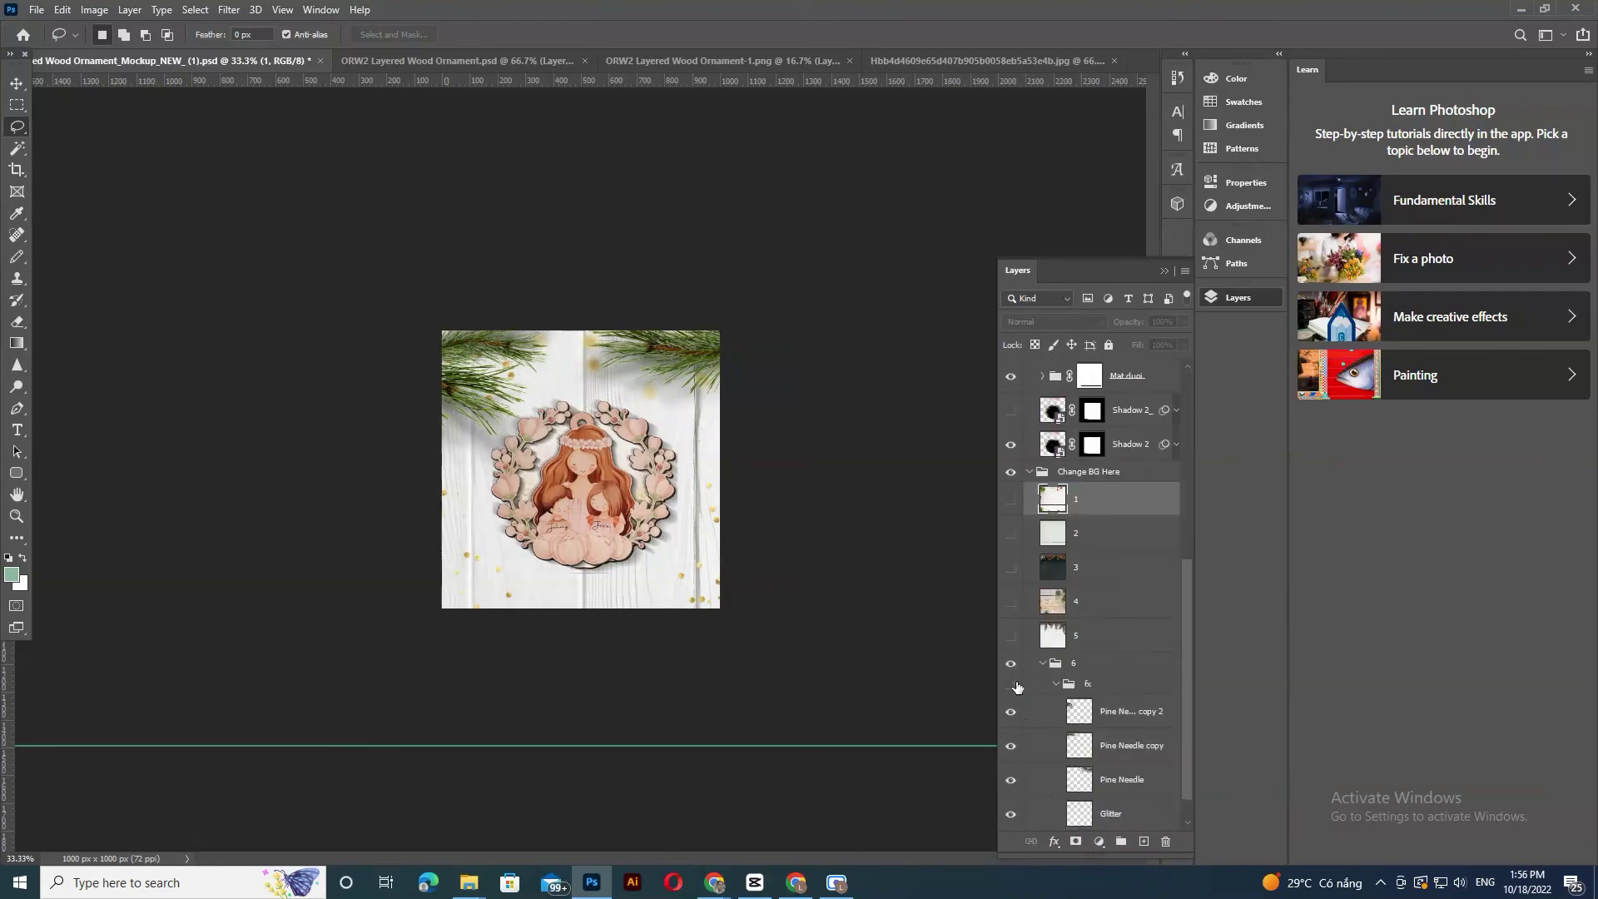
{"action": "left_click", "coordinate": [1011, 685]}
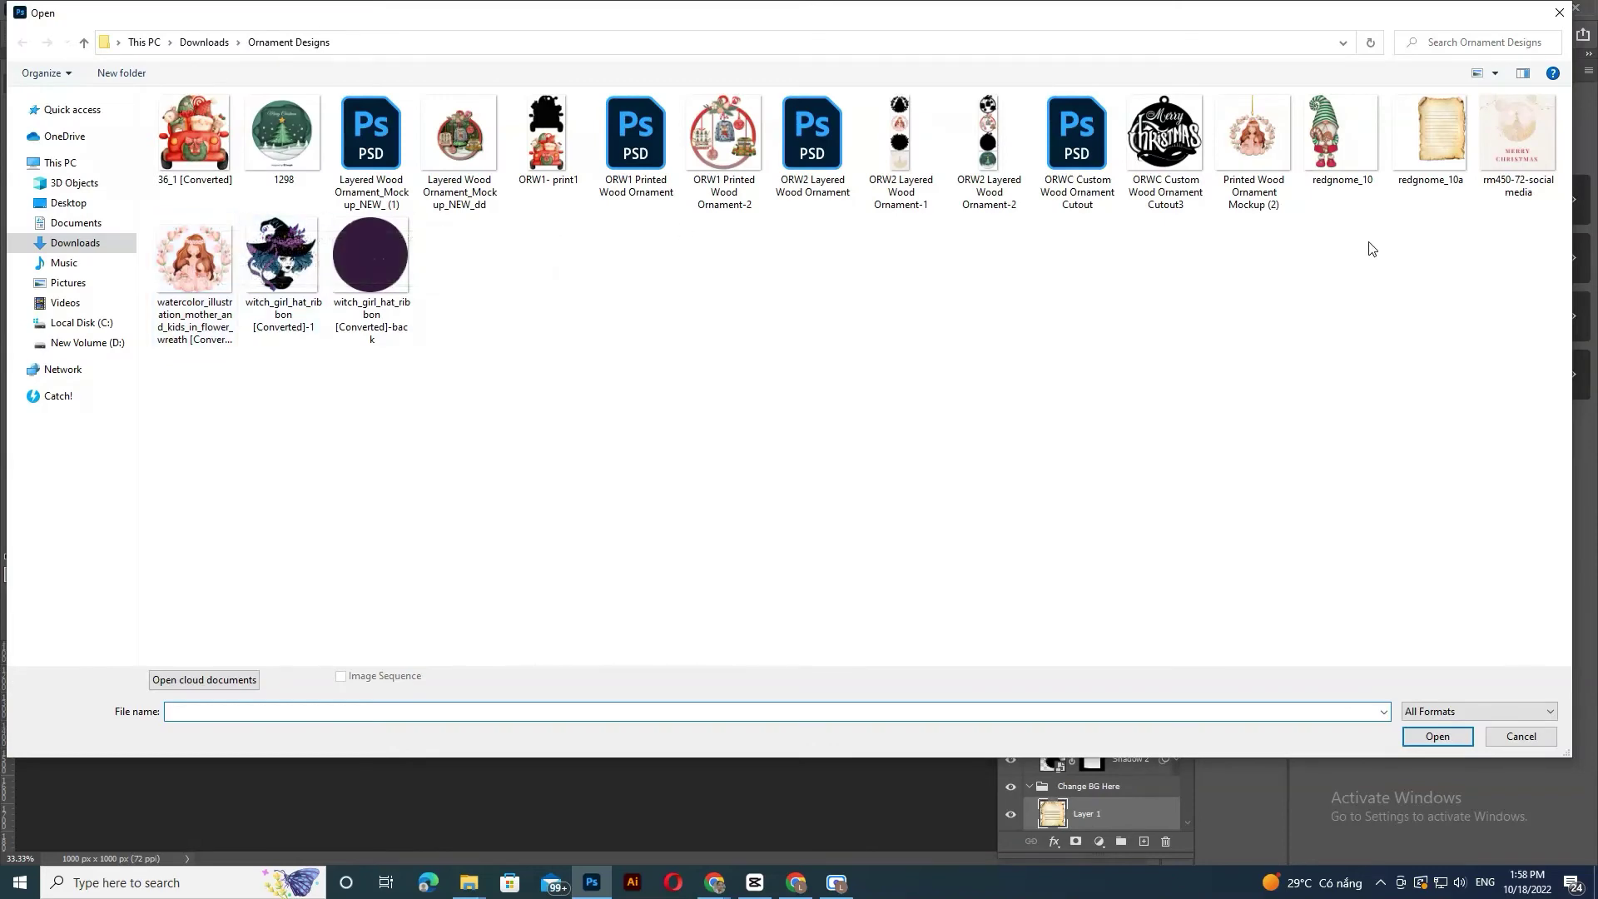
- Place the glittery watercolor image rm450-72-socialmedia as the background, nudged slightly right and down
{"action": "left_click", "coordinate": [1520, 132]}
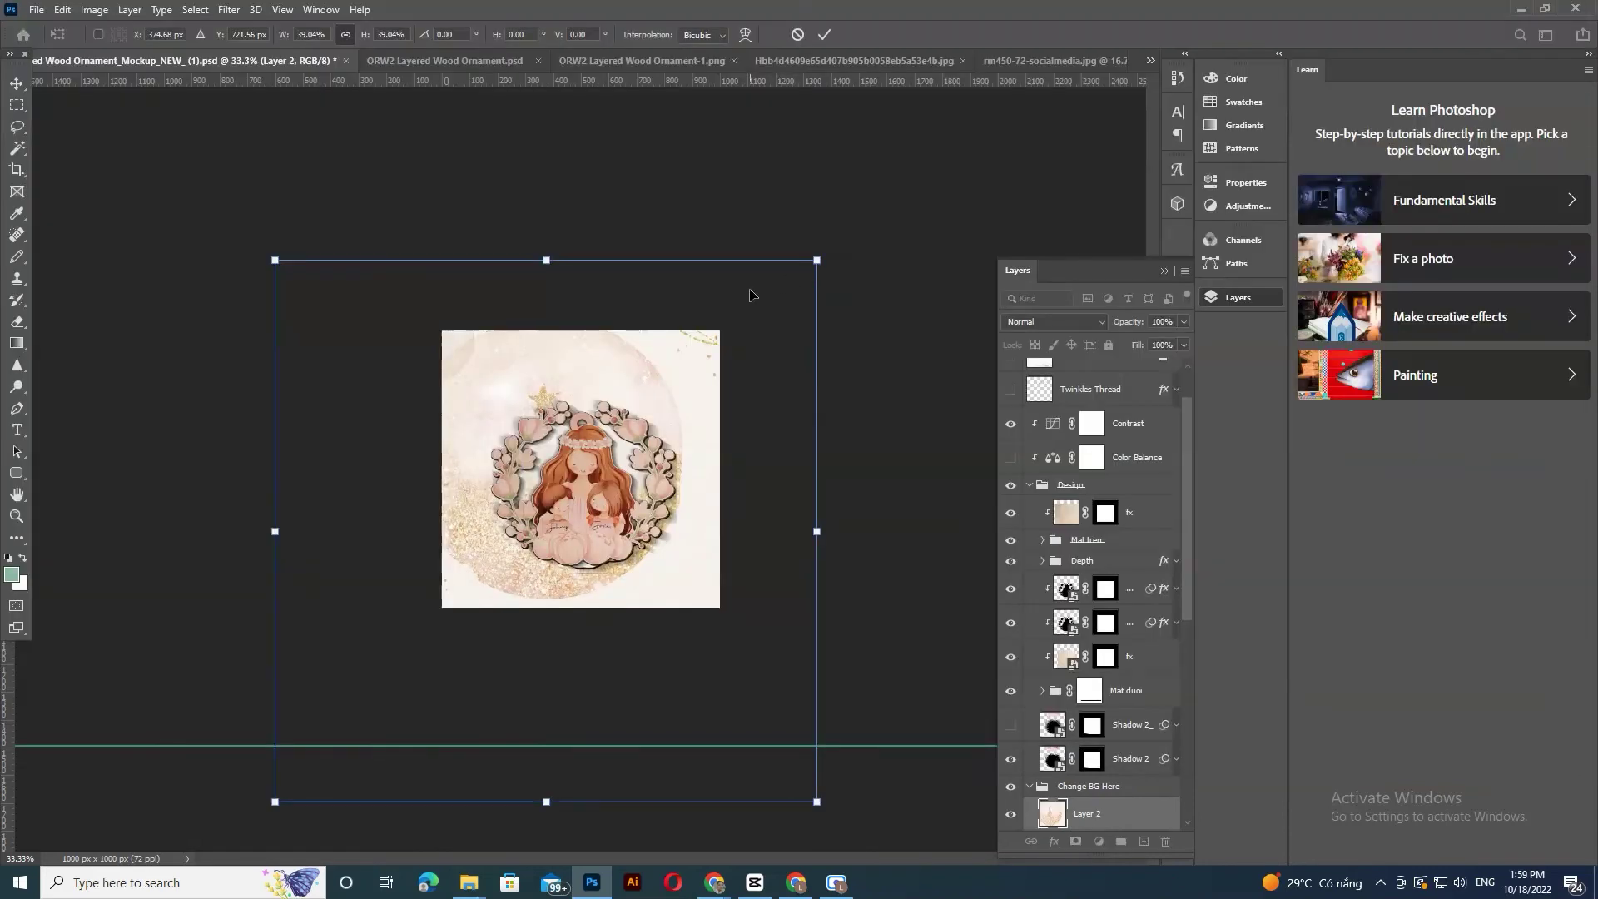
{"action": "left_click_drag", "start_coordinate": [658, 358], "coordinate": [654, 366]}
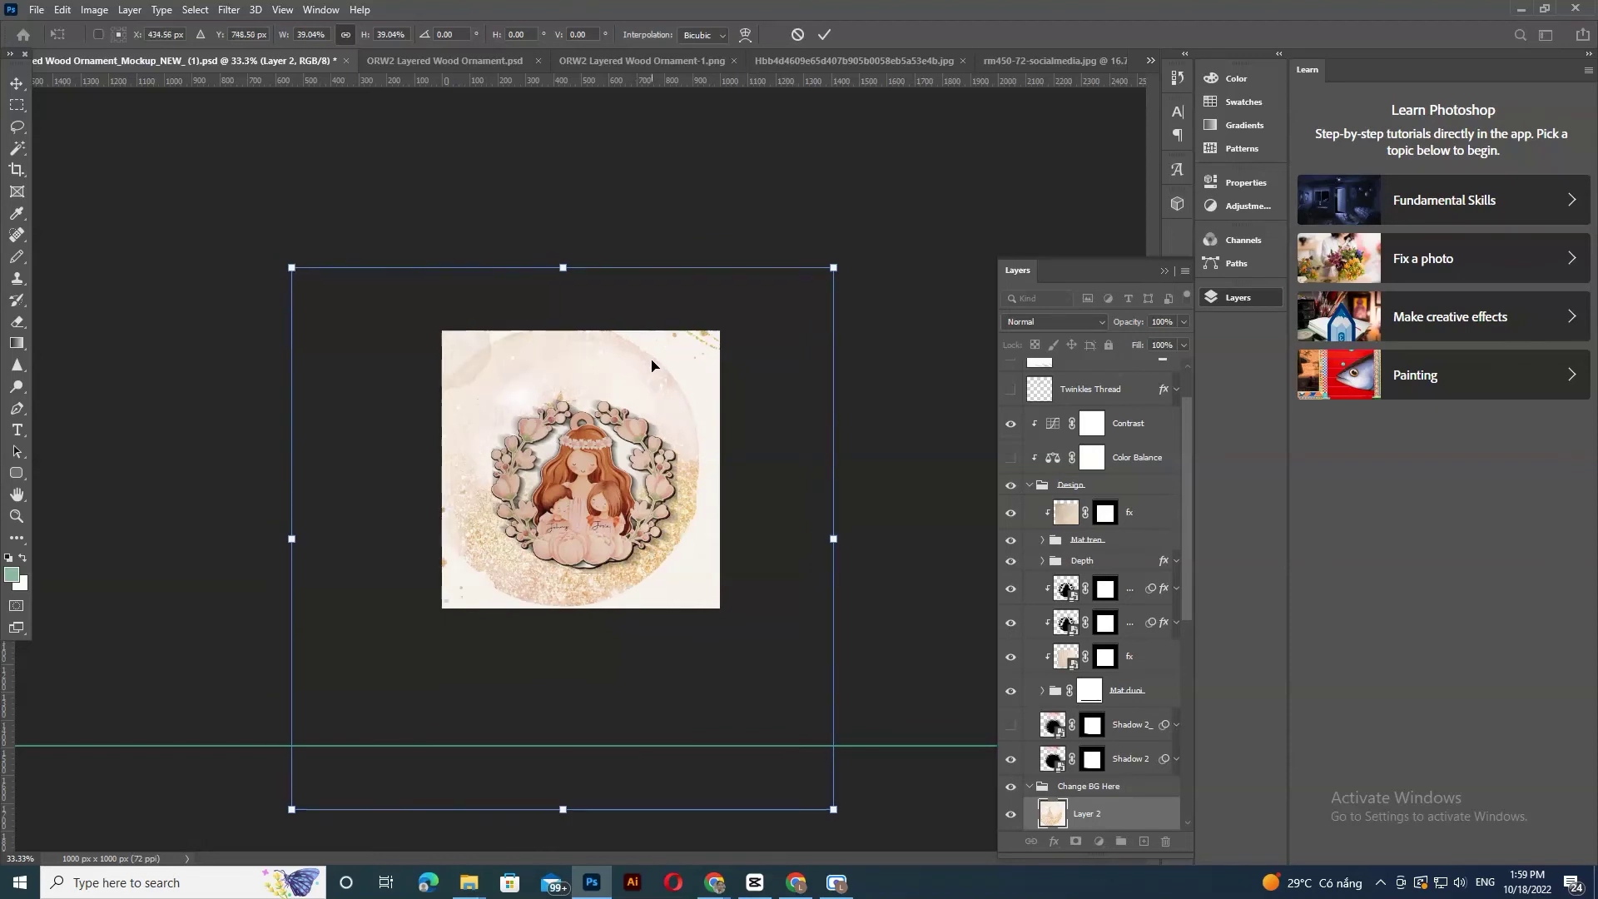
{"action": "key", "text": "Return"}
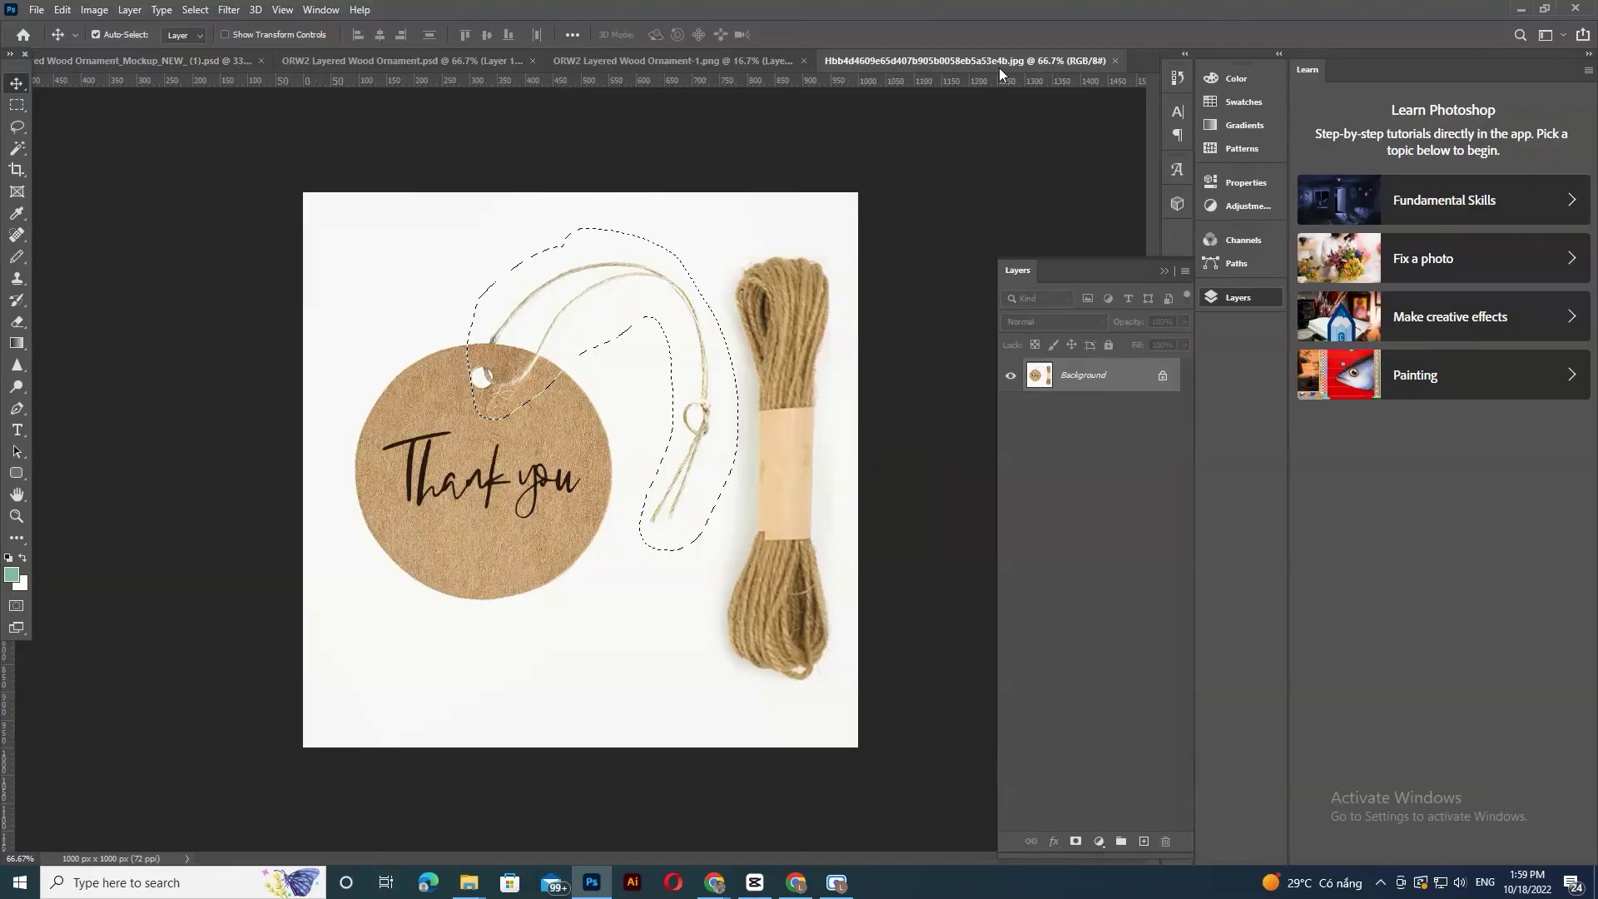
- Paste the copied twine above Twinkles Thread and move it up to the ornament's hanger
{"action": "left_click", "coordinate": [91, 61]}
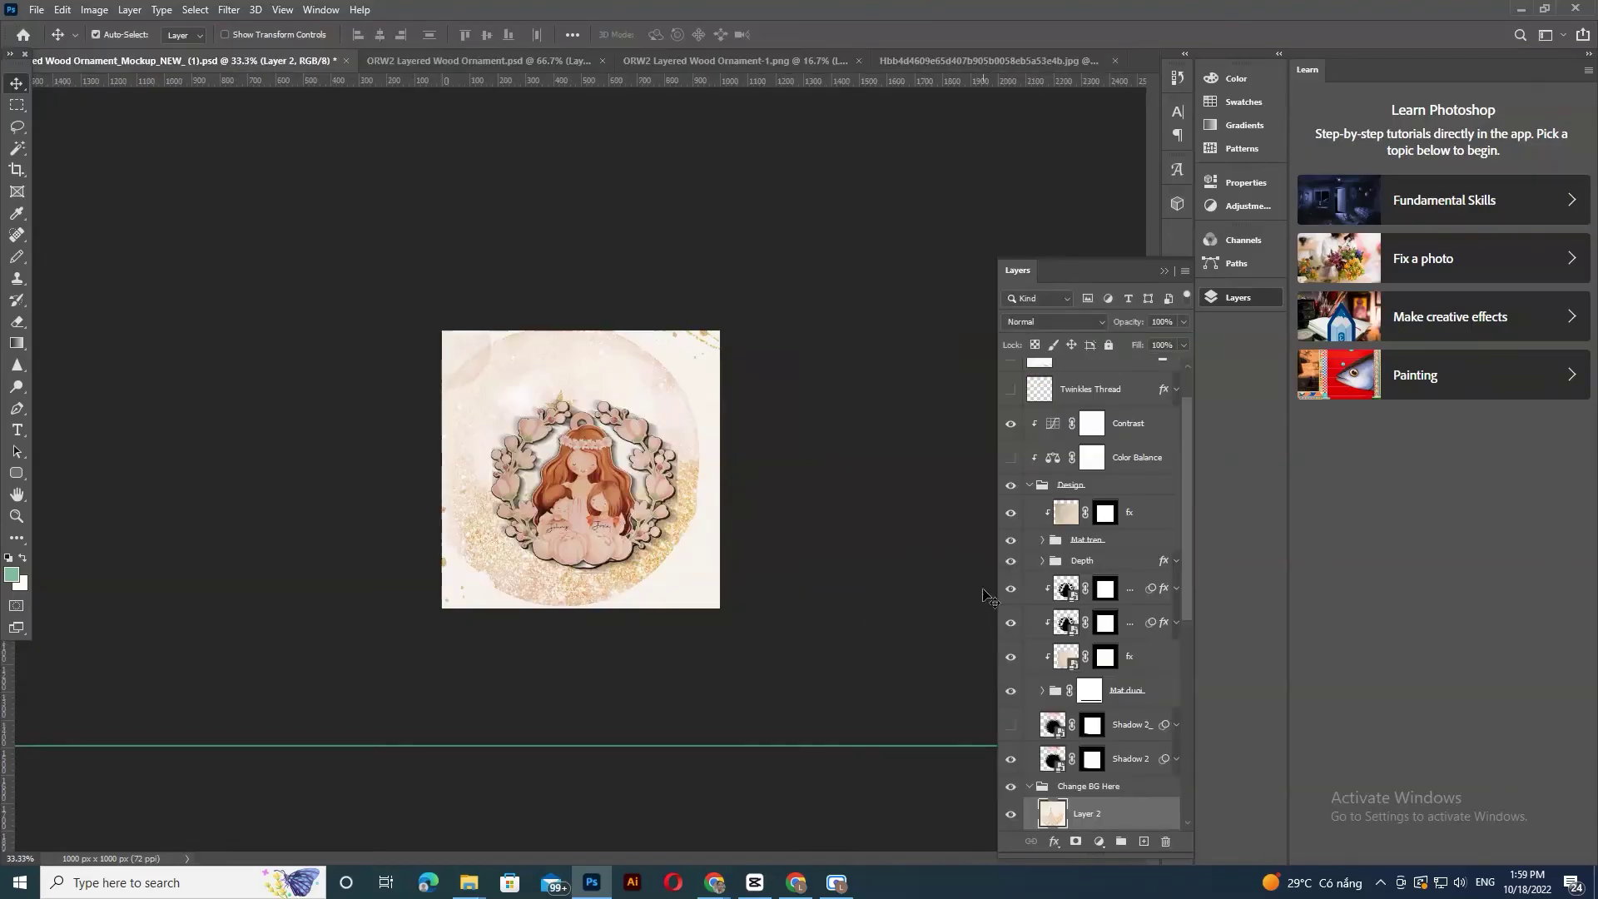
{"action": "left_click", "coordinate": [1095, 398]}
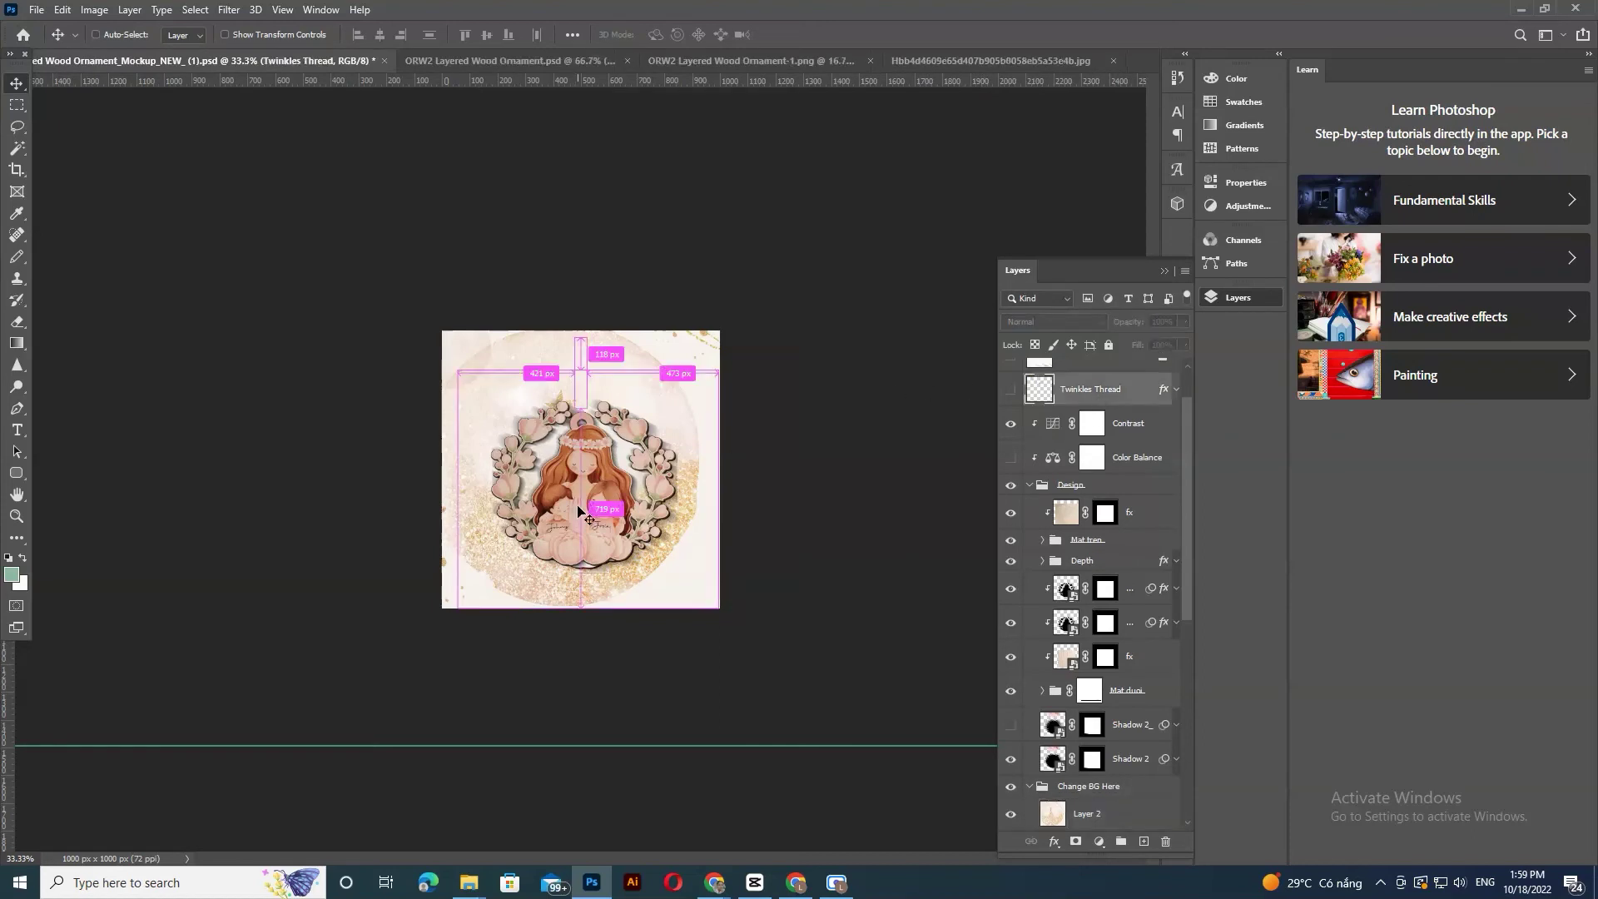
{"action": "key", "text": "ctrl+v"}
{"action": "left_click_drag", "start_coordinate": [612, 437], "coordinate": [659, 372]}
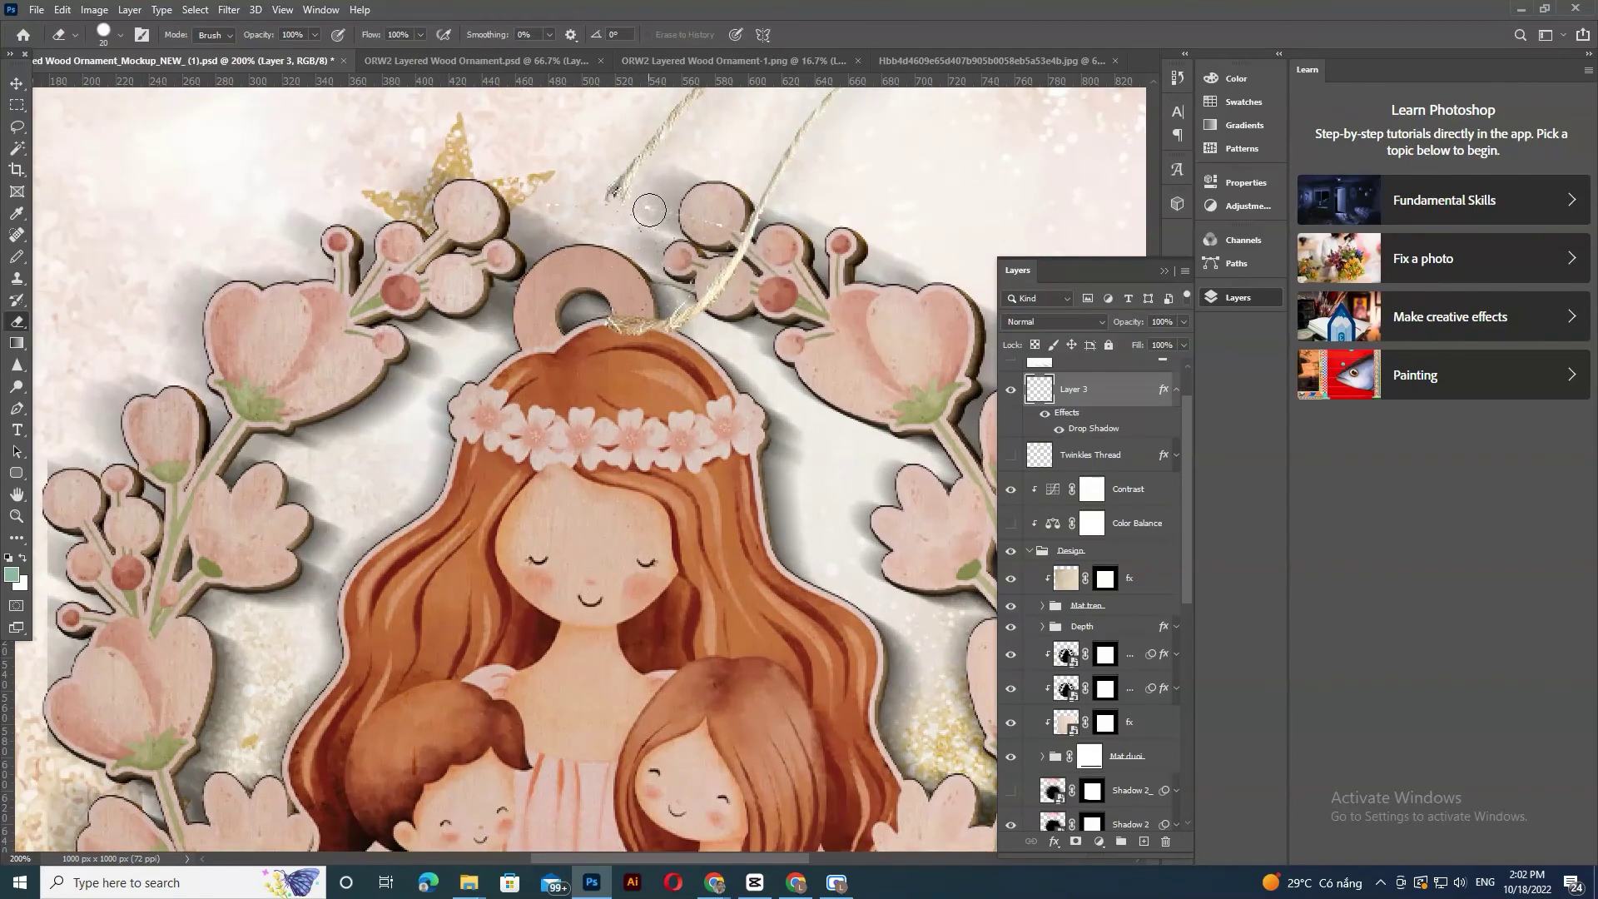
{"action": "scroll", "coordinate": [587, 493], "scroll_direction": "down", "scroll_amount": 3}
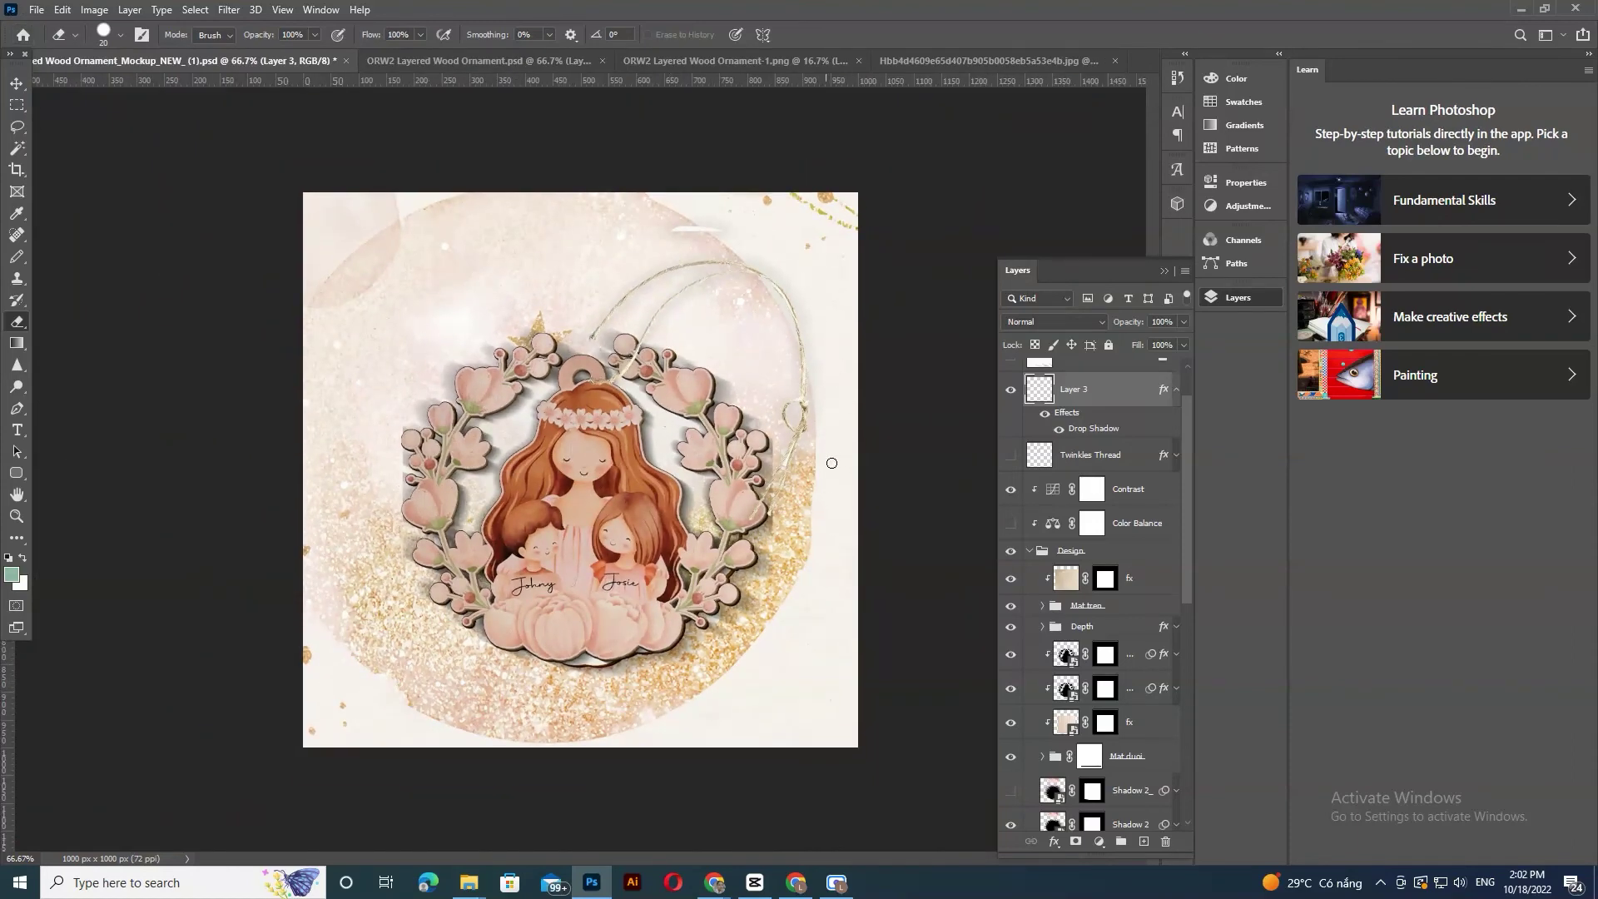
{"action": "key", "text": "ctrl+z"}
{"action": "key", "text": "ctrl+z"}
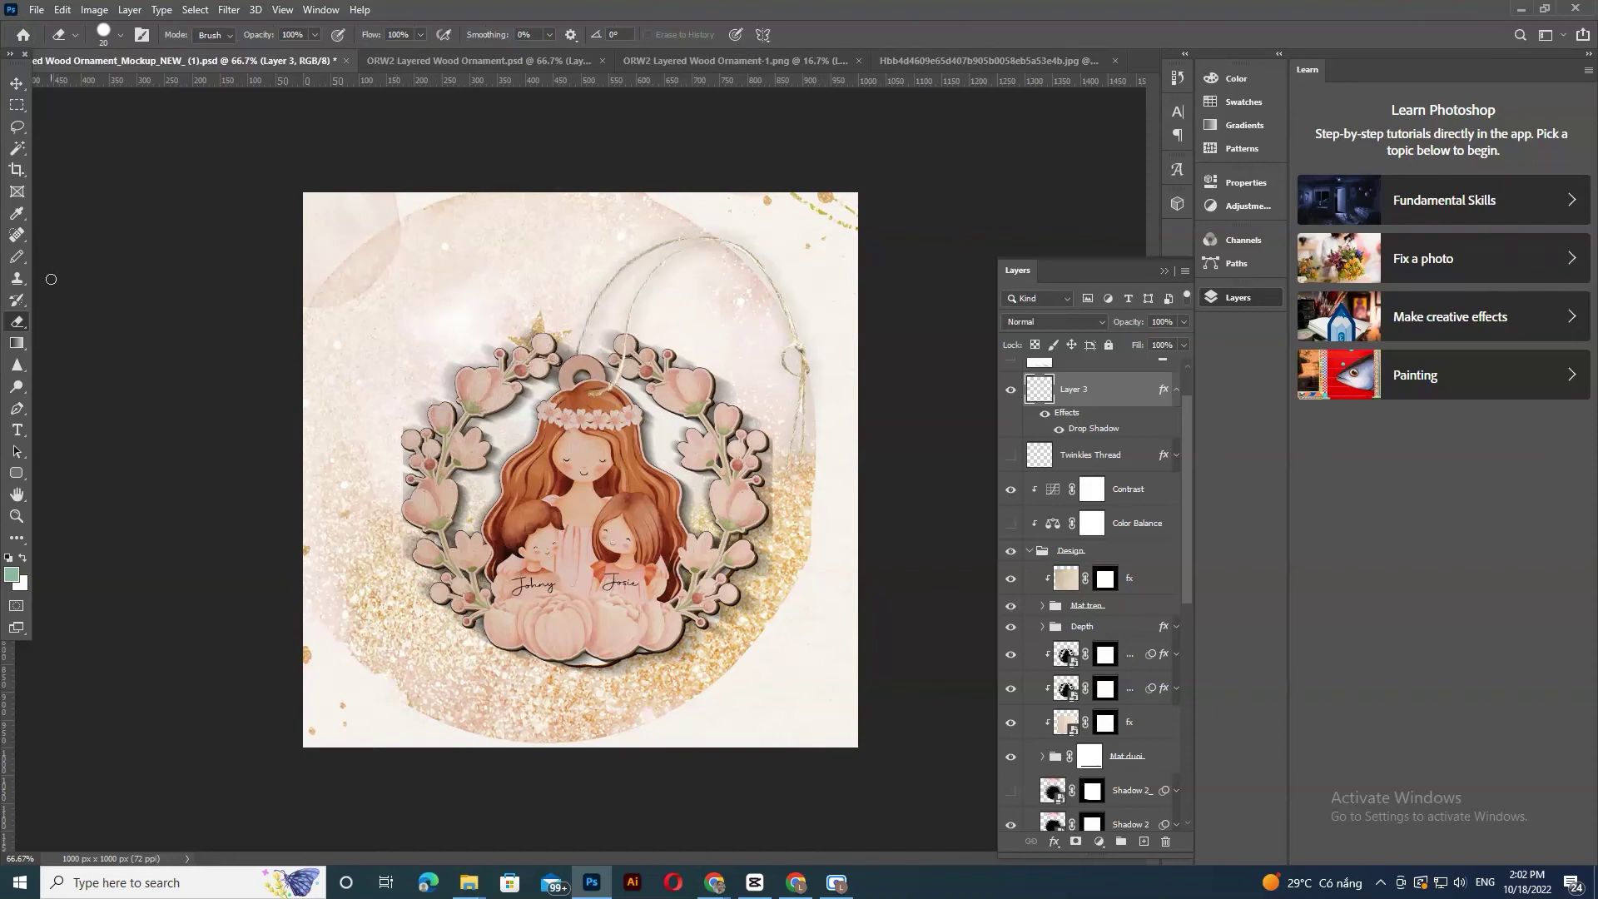
{"action": "left_click", "coordinate": [17, 126]}
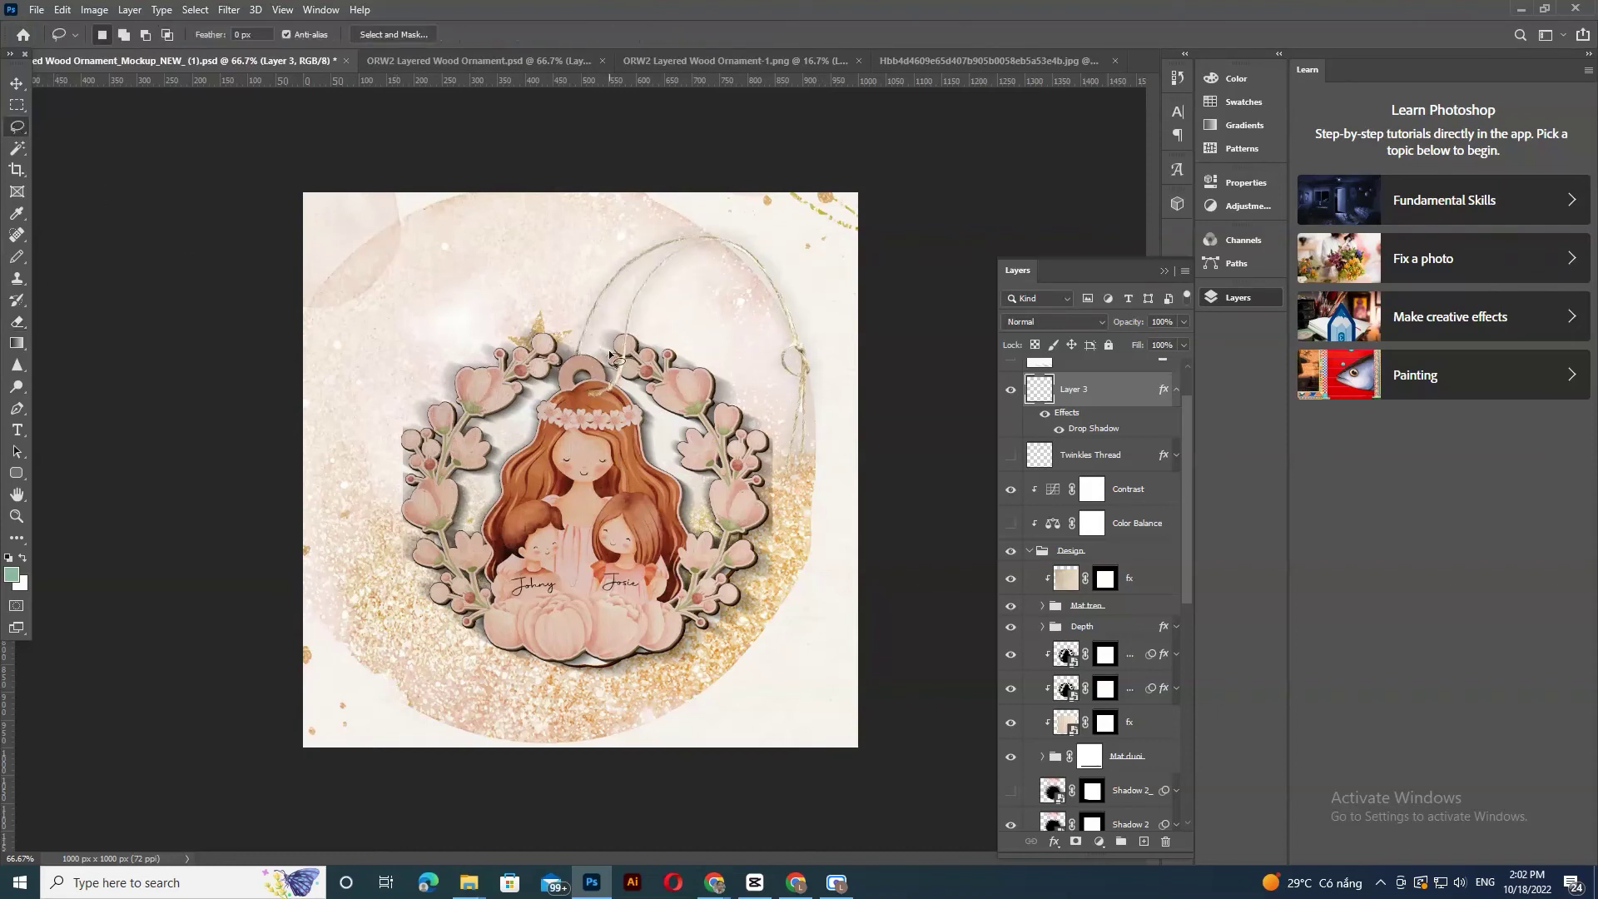
- Lasso the twine end and warp it to curve through the ornament's hanger hole
{"action": "mouse_move", "coordinate": [639, 321]}
{"action": "left_mouse_down"}
{"action": "mouse_move", "coordinate": [581, 400]}
{"action": "mouse_move", "coordinate": [615, 408]}
{"action": "mouse_move", "coordinate": [643, 324]}
{"action": "left_mouse_up"}
{"action": "key", "text": "ctrl+t"}
{"action": "right_click", "coordinate": [612, 381]}
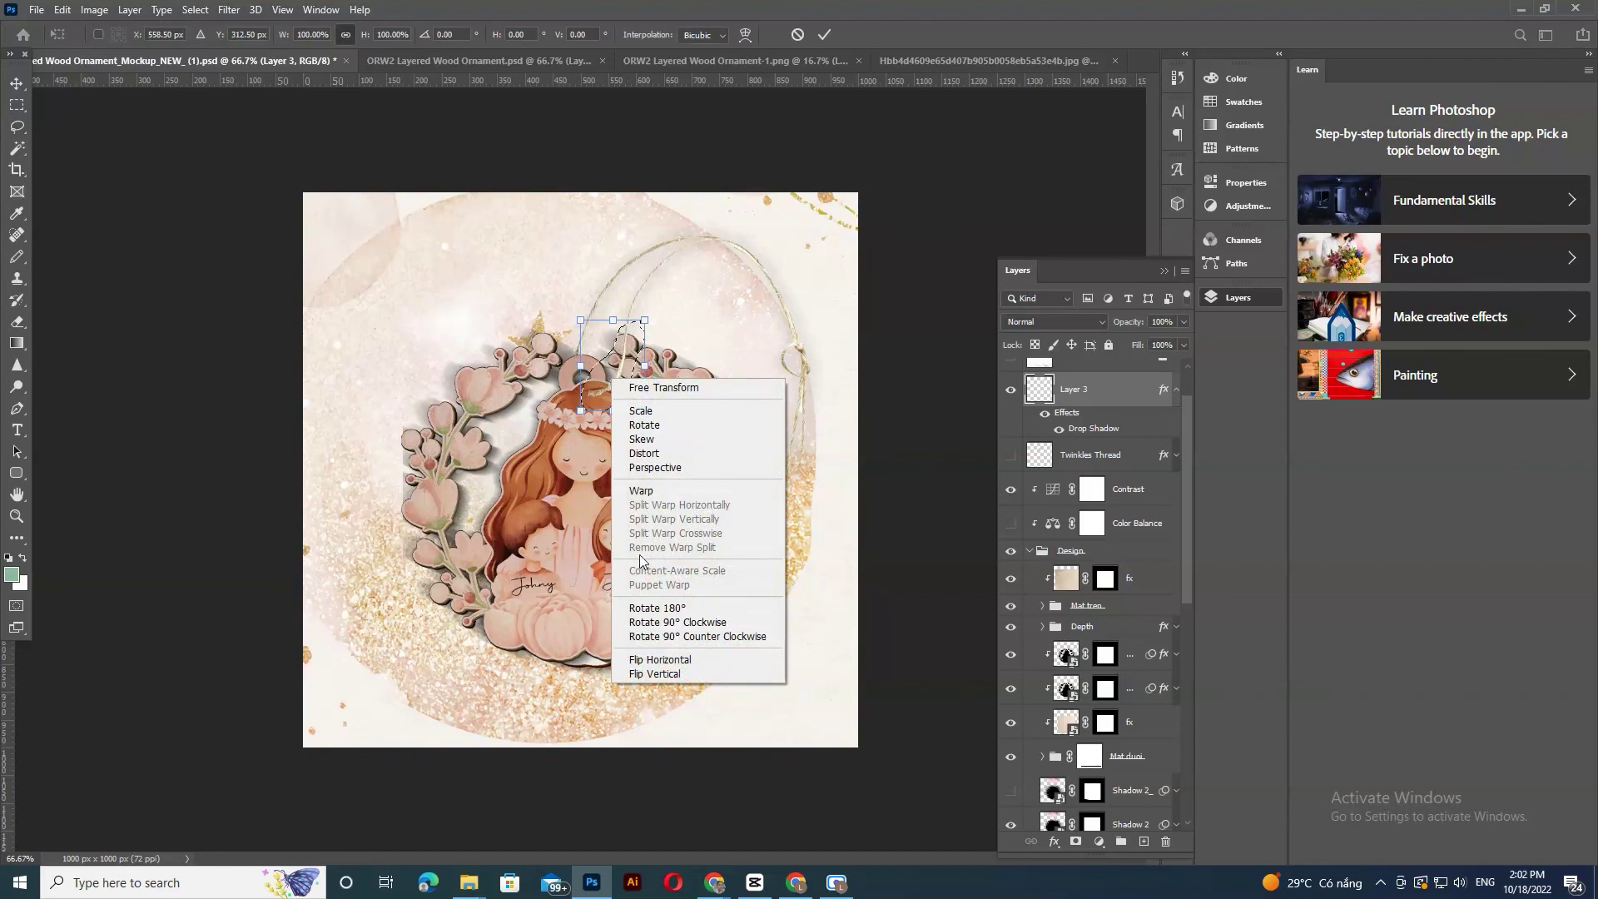
{"action": "left_click", "coordinate": [650, 499]}
{"action": "left_click_drag", "start_coordinate": [573, 420], "coordinate": [607, 390]}
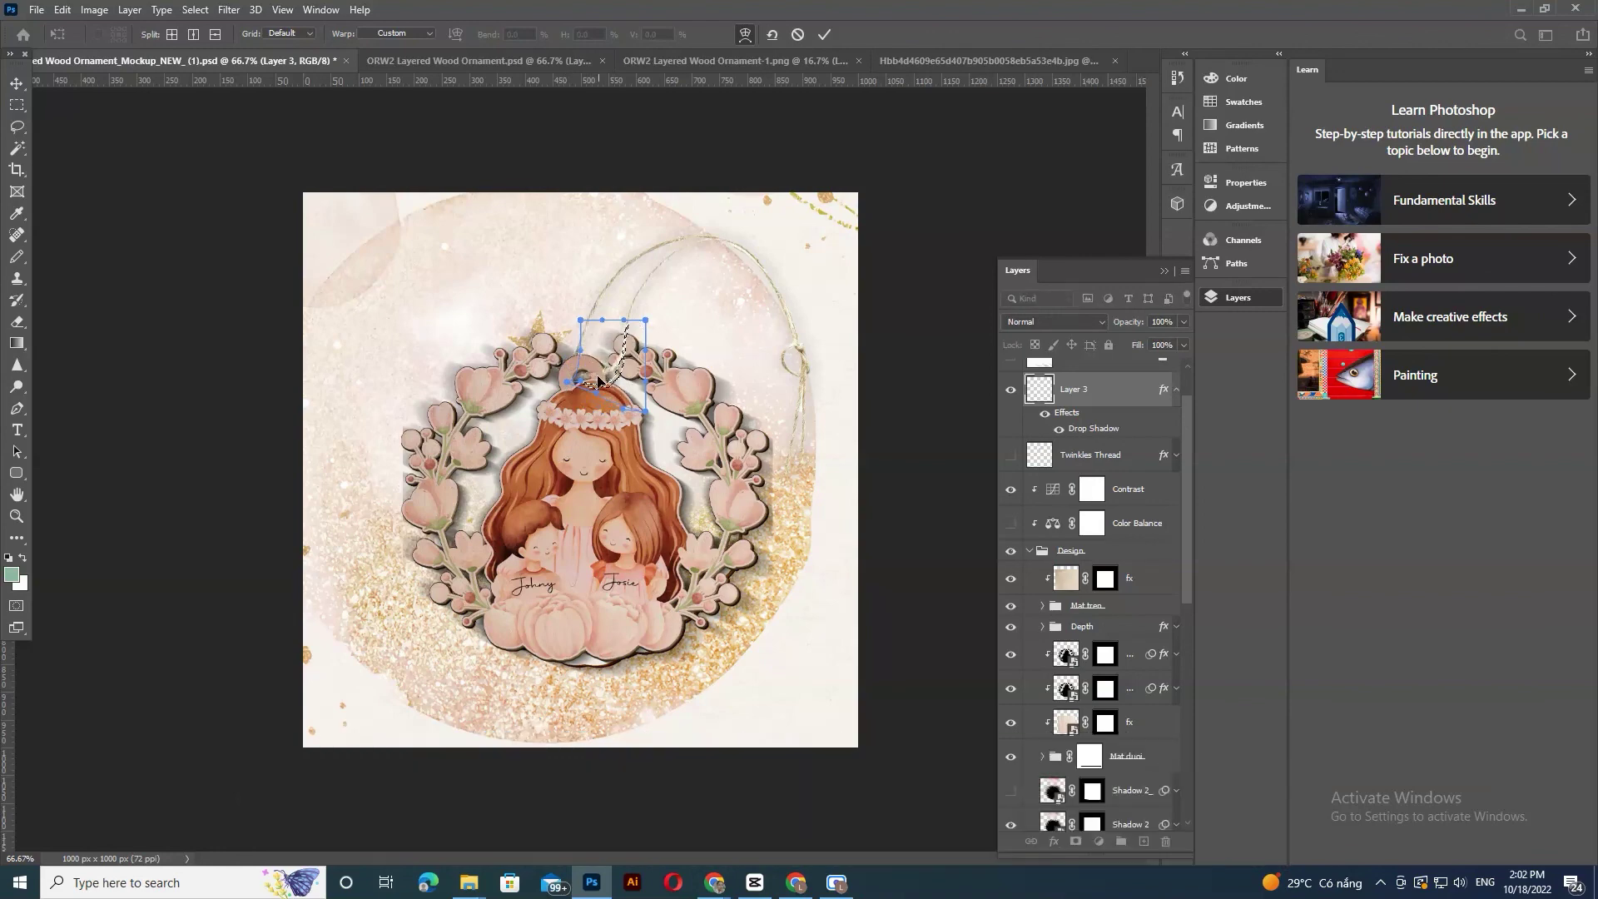
{"action": "key", "text": "Return"}
{"action": "key", "text": "l"}
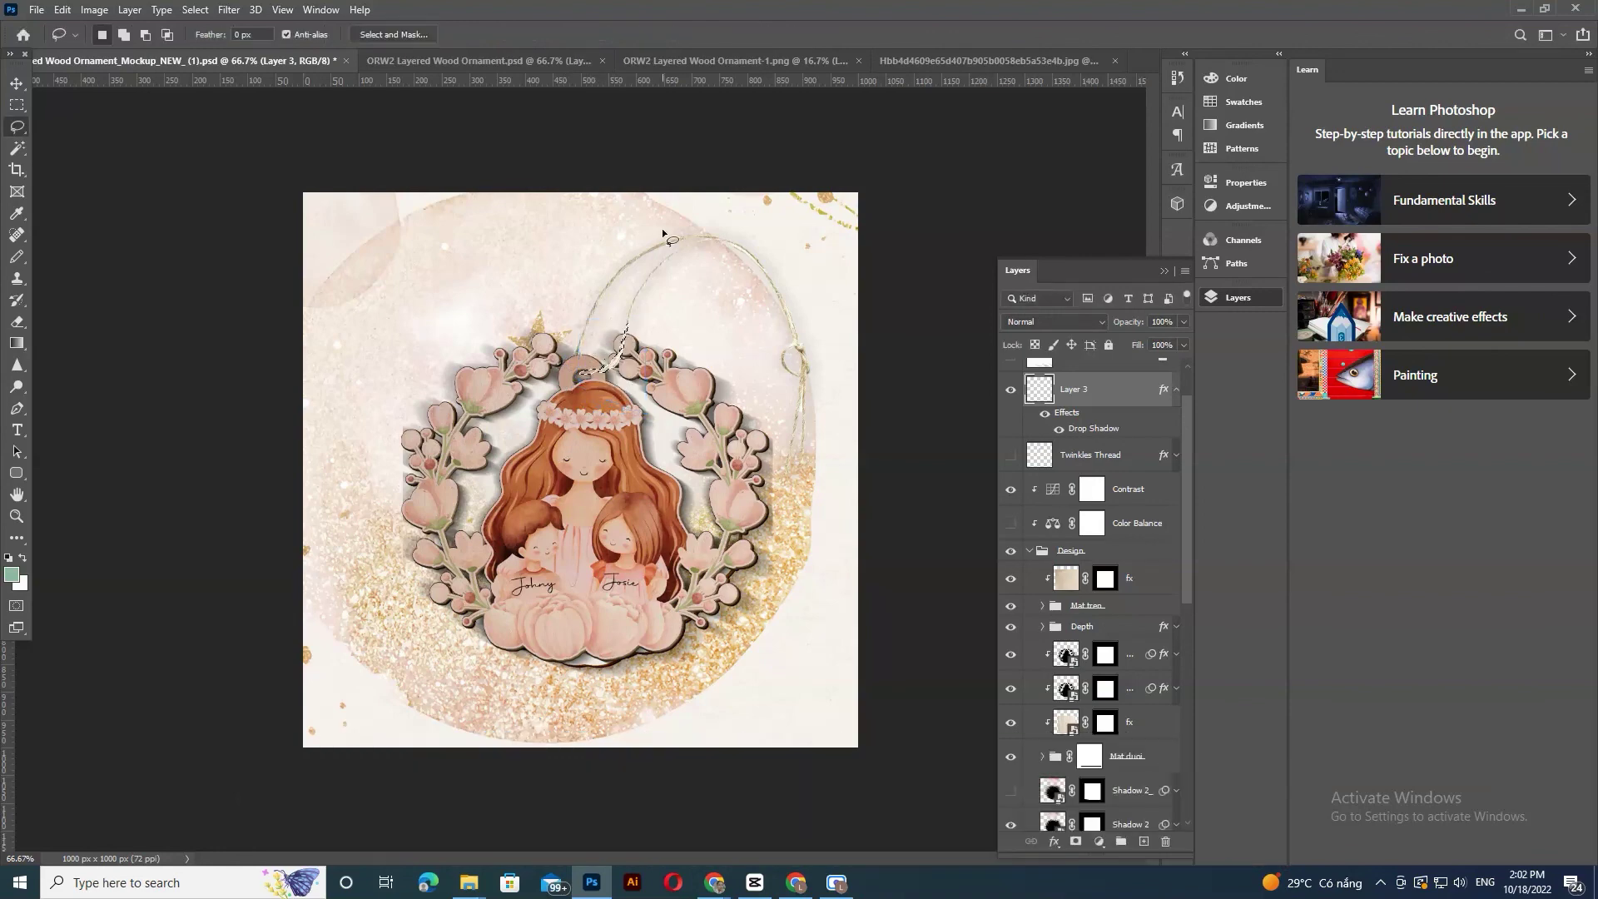